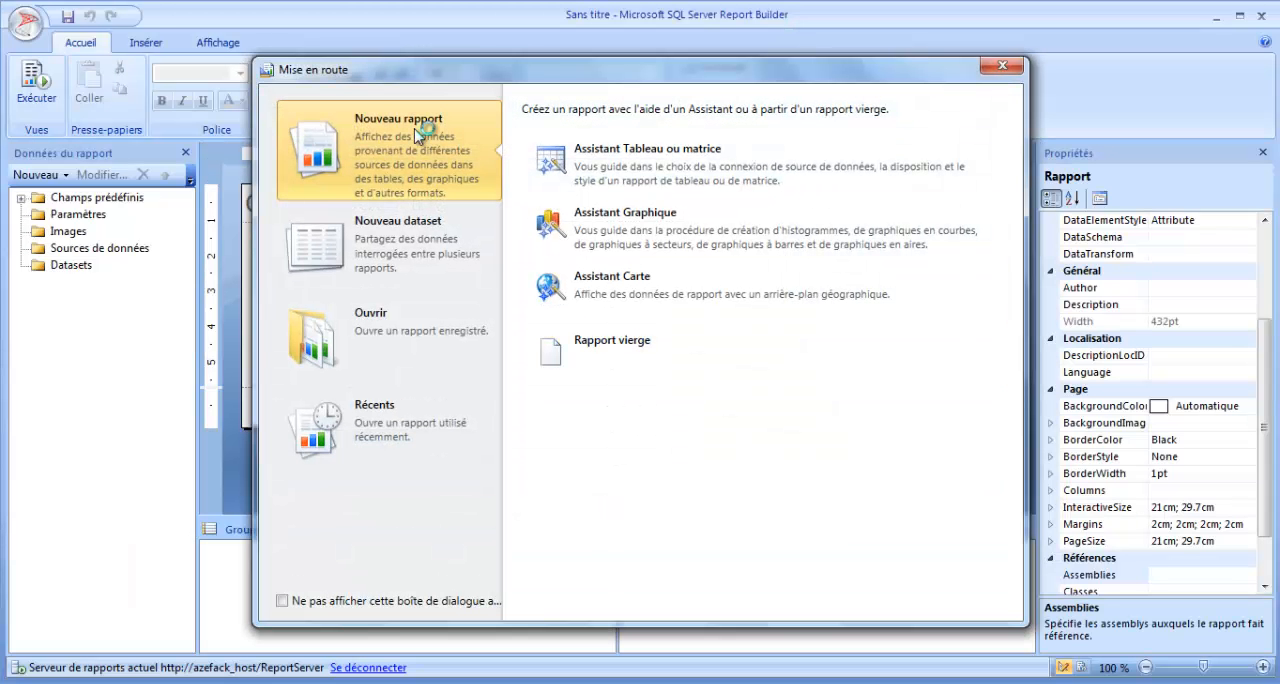
Create a blank report and add a data source named AW_DS with an embedded Microsoft SQL Server connection.
left_click(662, 358)
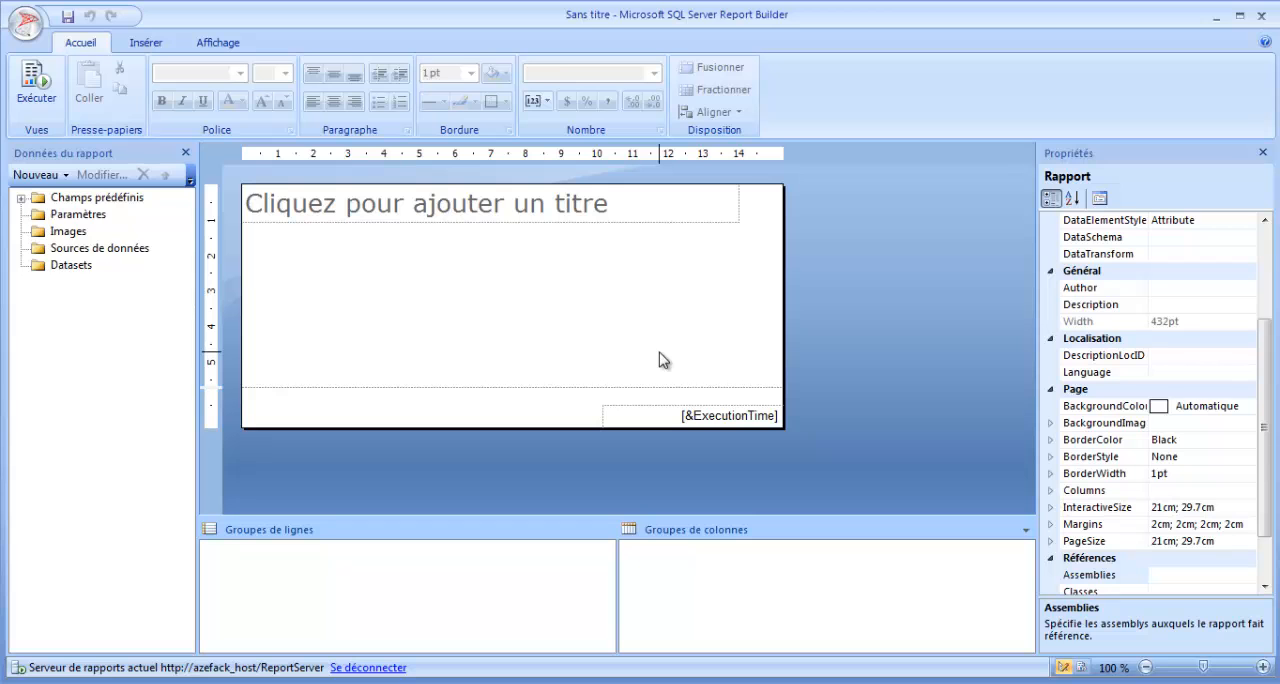
left_click(114, 250)
right_click(114, 250)
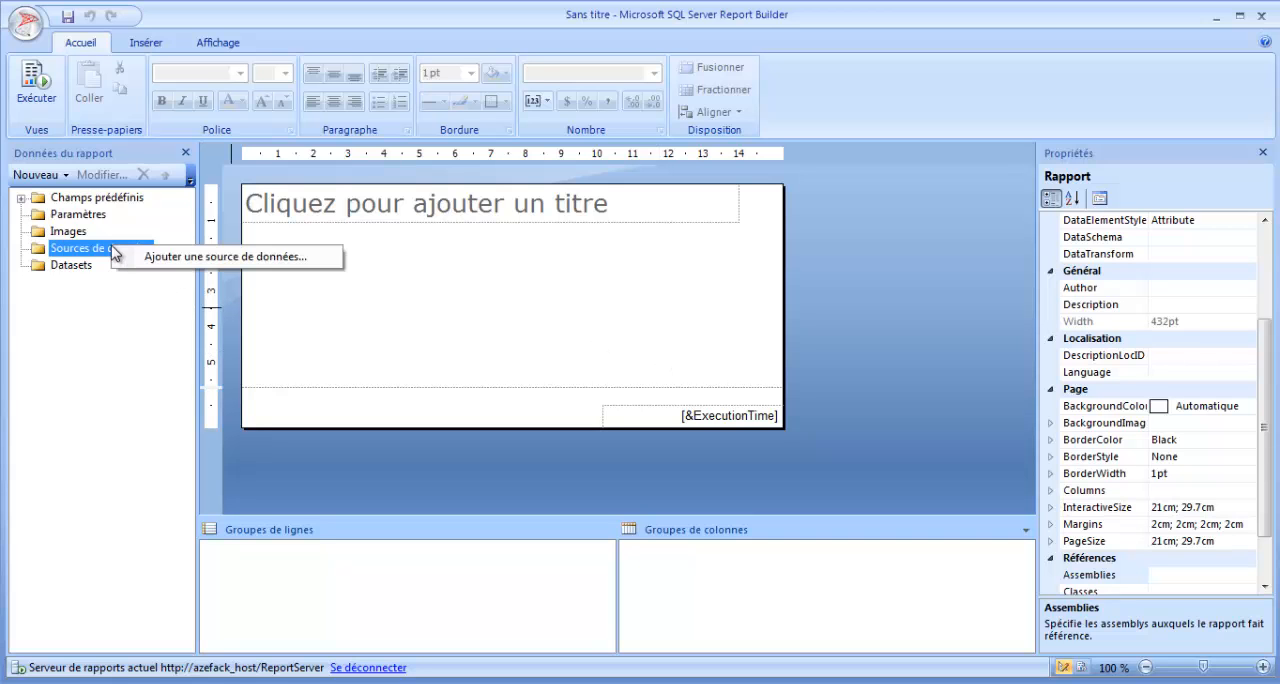
left_click(207, 258)
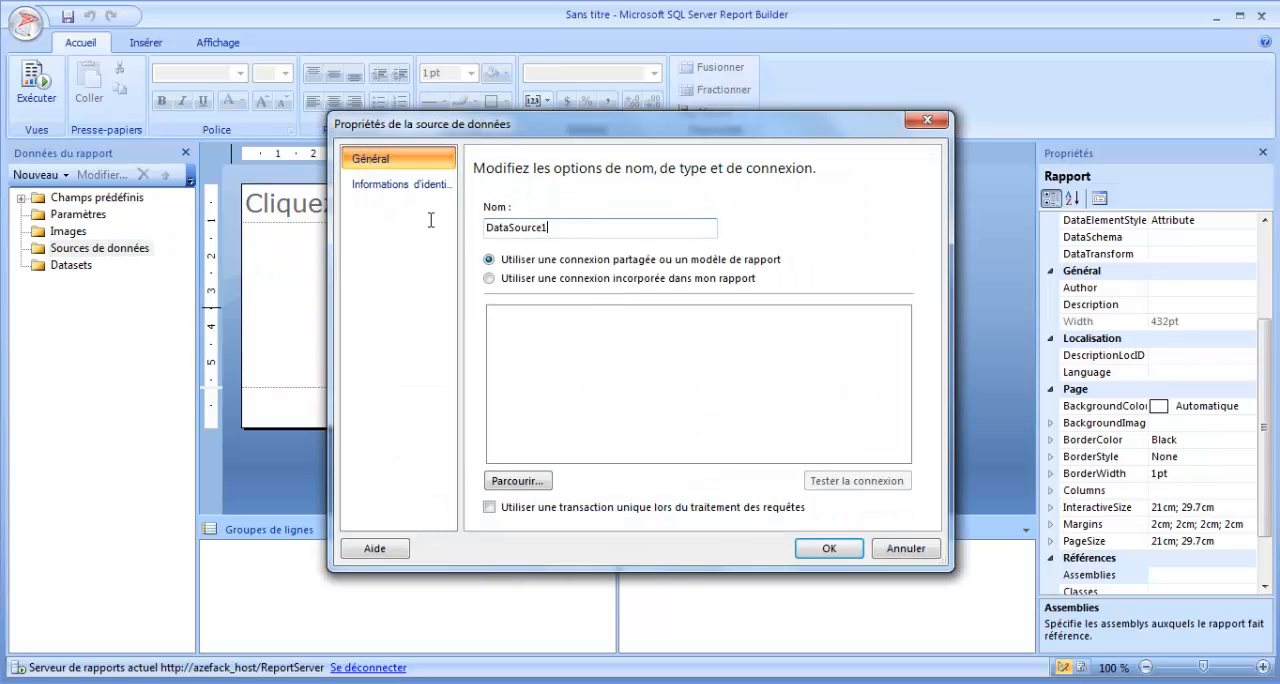
type("AW")
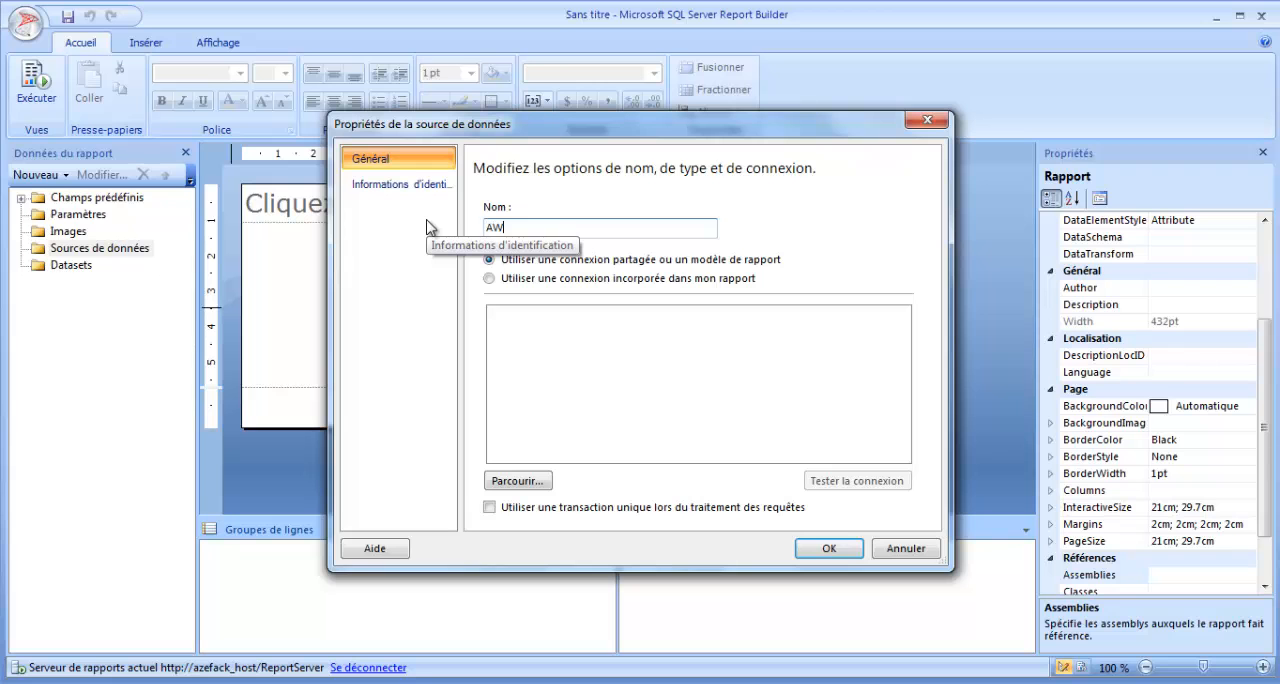
type("_DS")
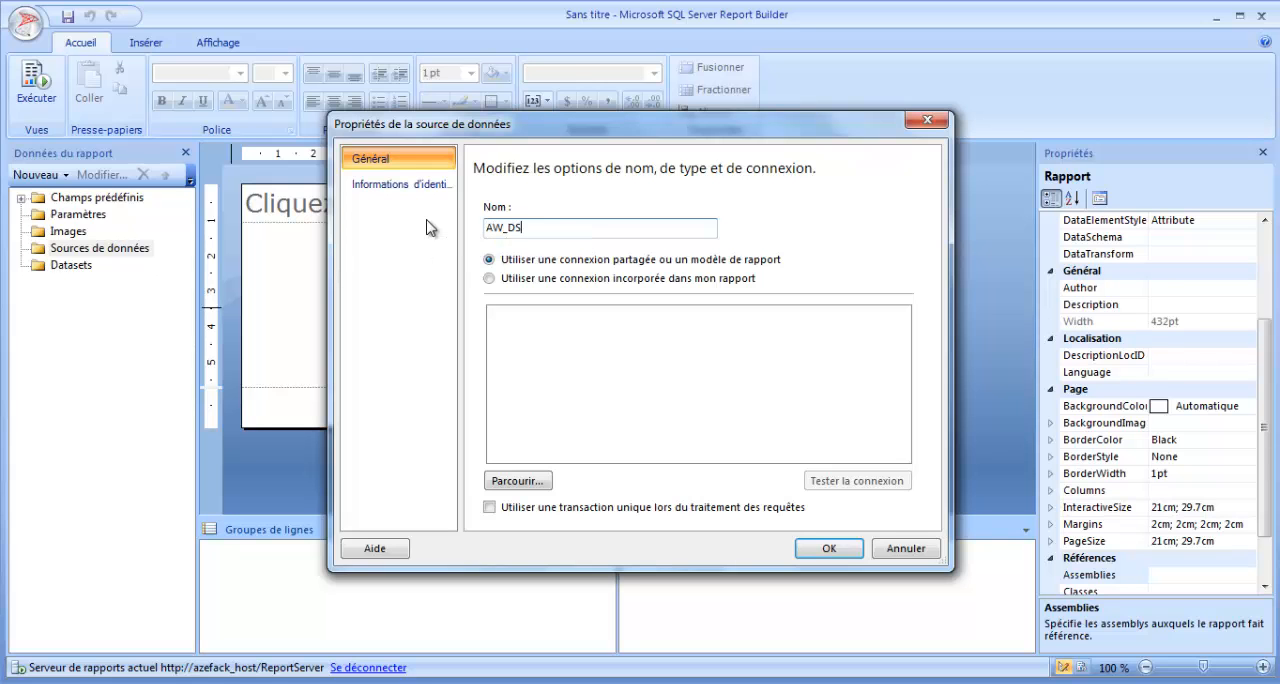
left_click(579, 282)
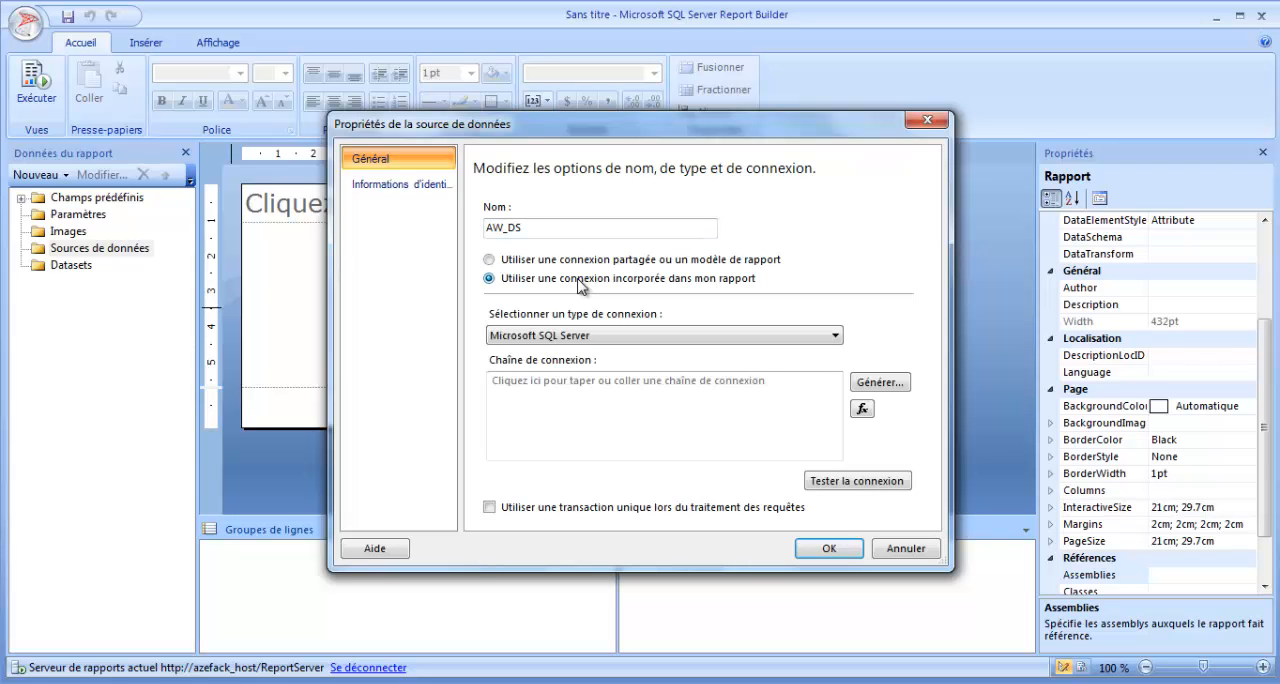
left_click(794, 335)
left_click(794, 335)
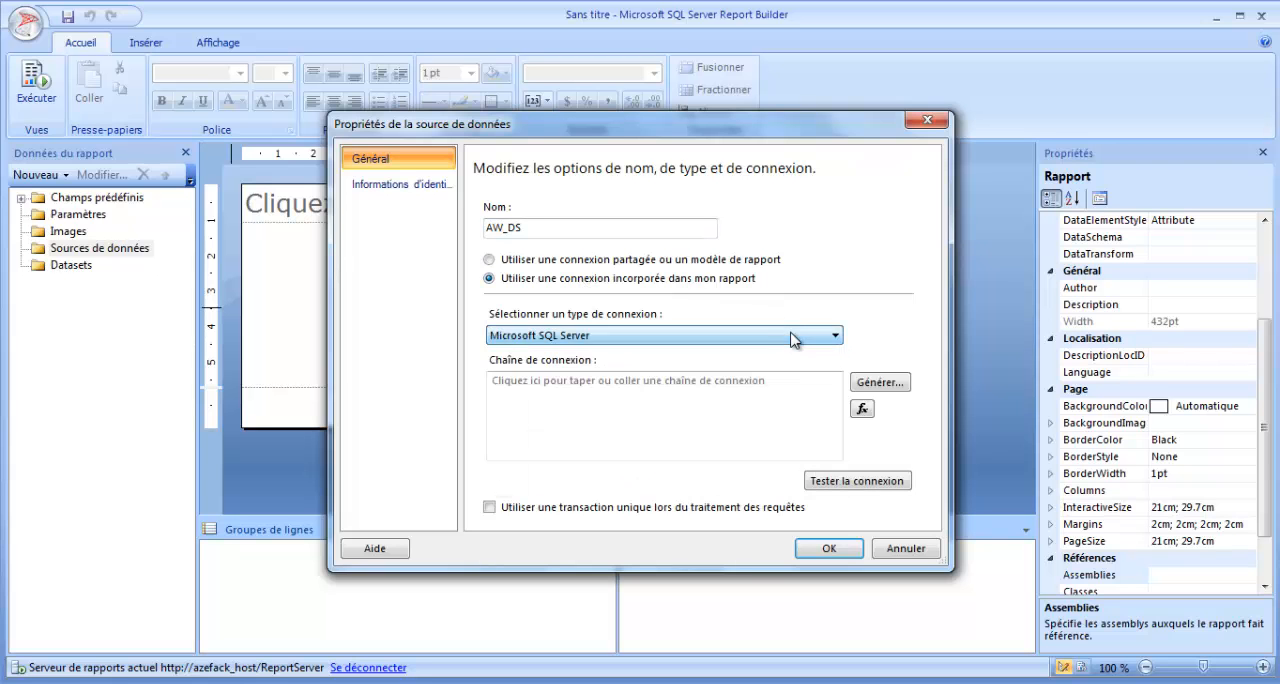
Build the connection to the AdventureWorksDW database on server localhost, test it and save the data source.
left_click(880, 382)
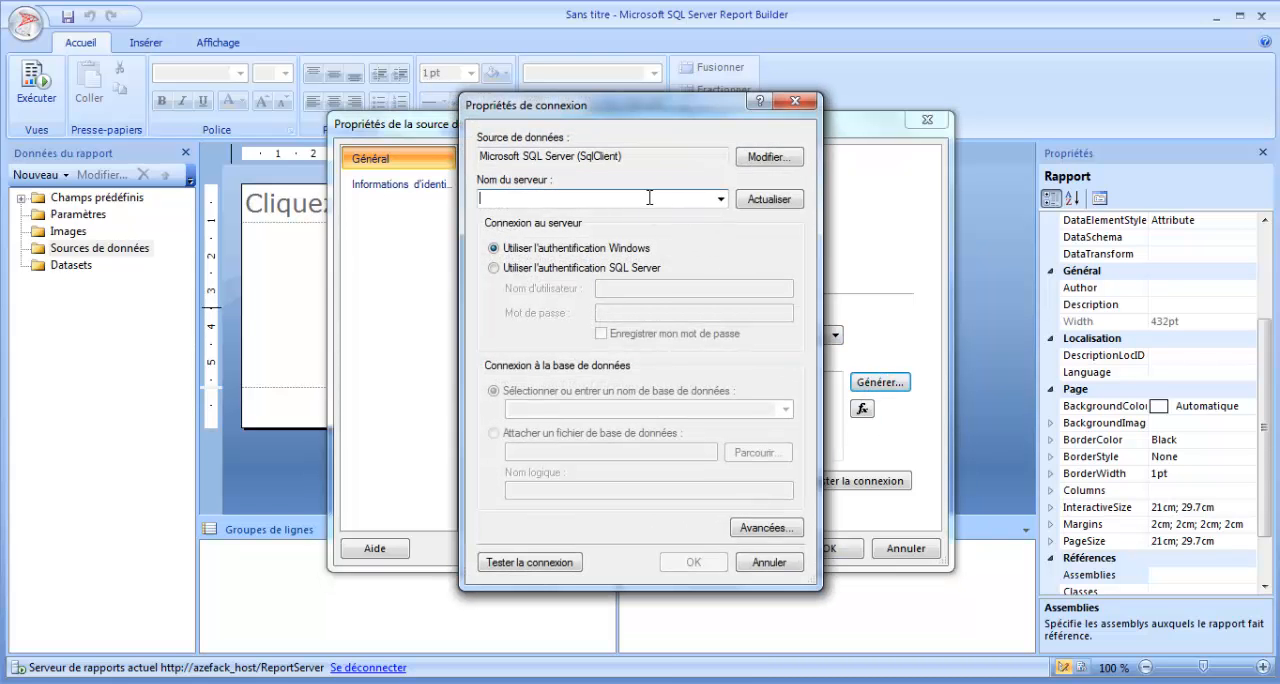
type("localhost")
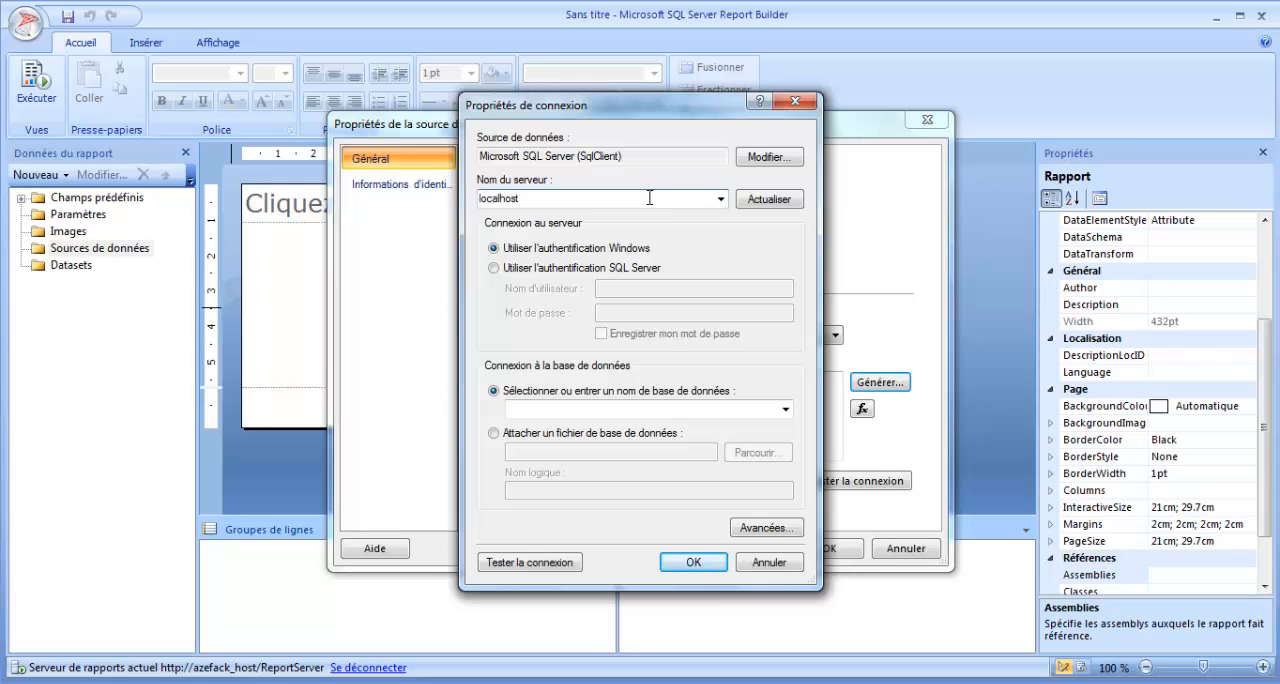
left_click(786, 409)
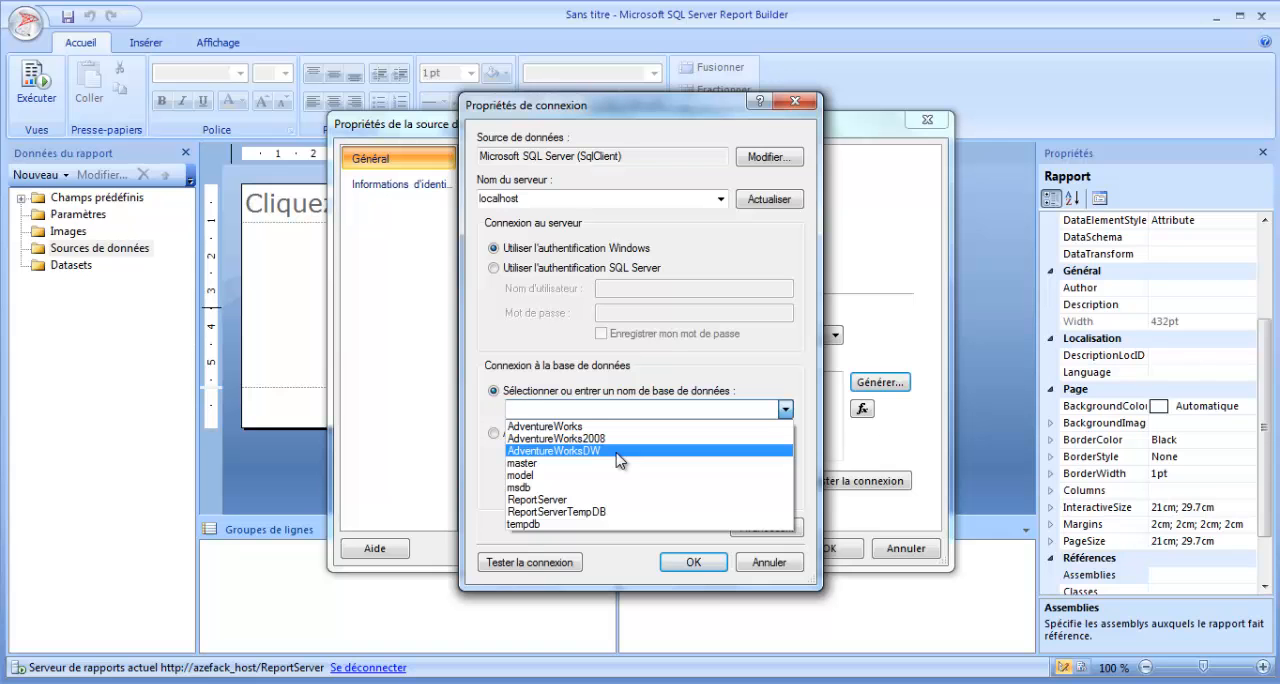
left_click(618, 450)
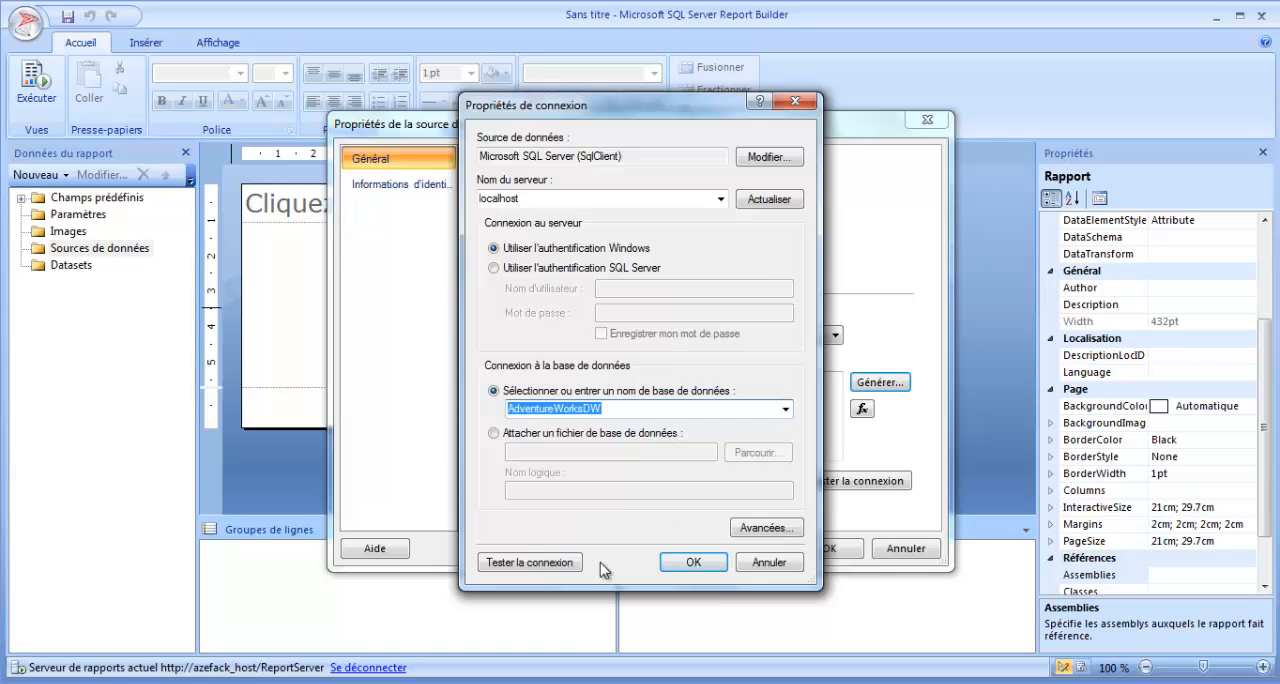
left_click(550, 563)
left_click(750, 414)
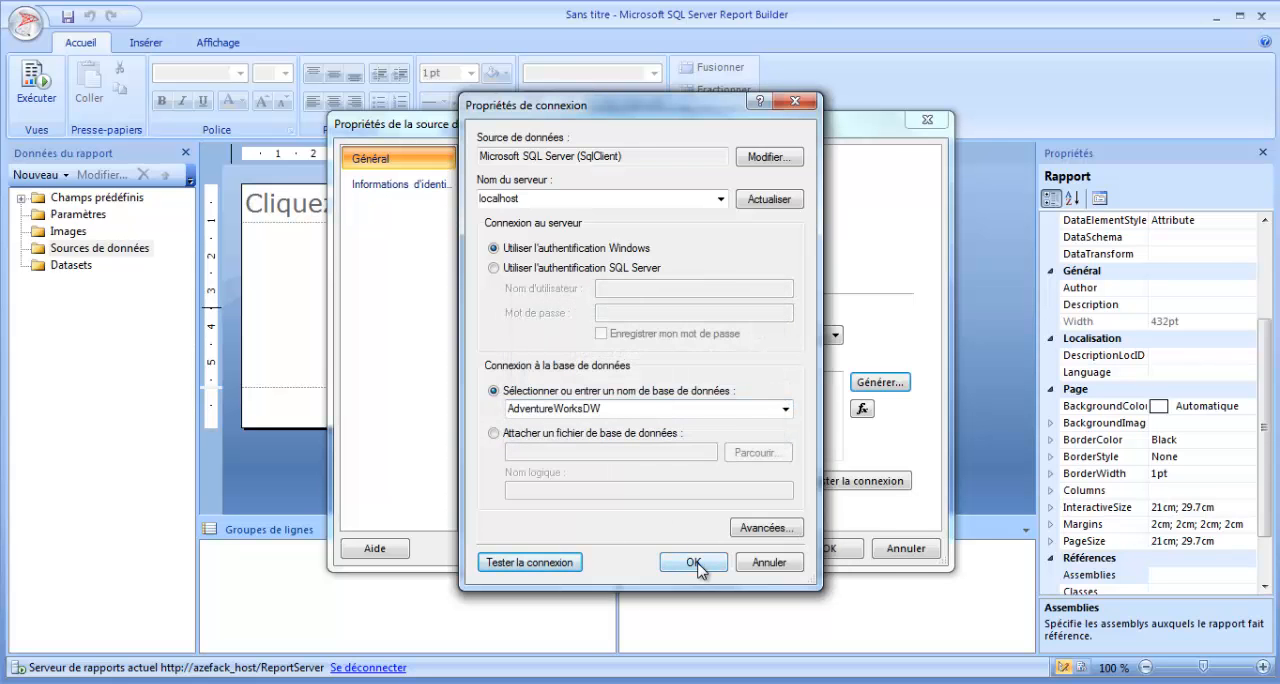
left_click(694, 563)
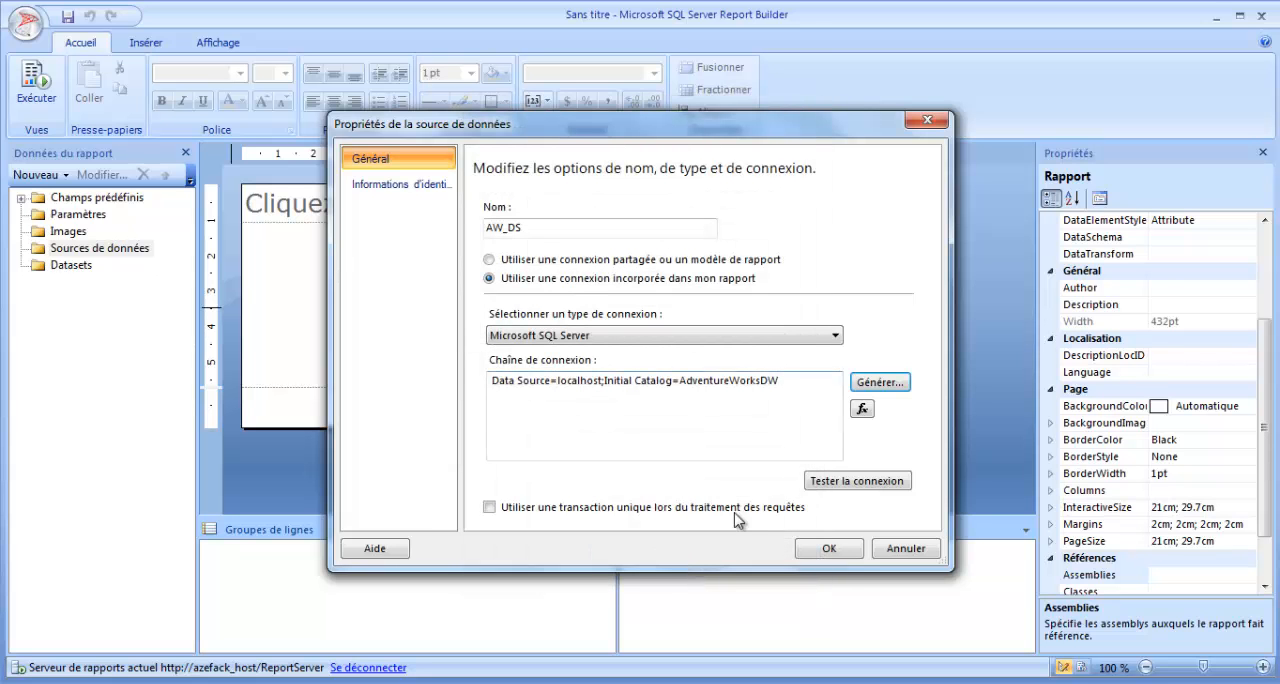
left_click(833, 550)
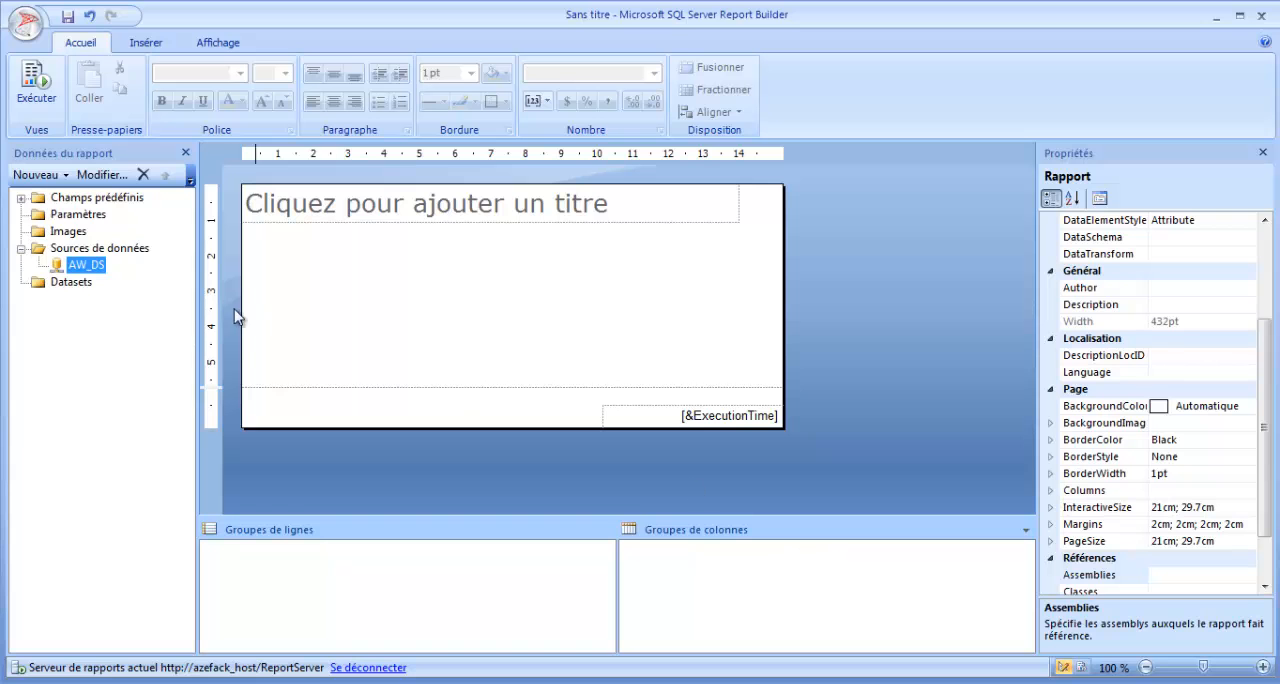
Add a dataset embedded in the report and name it Employe_ds.
right_click(75, 285)
left_click(115, 288)
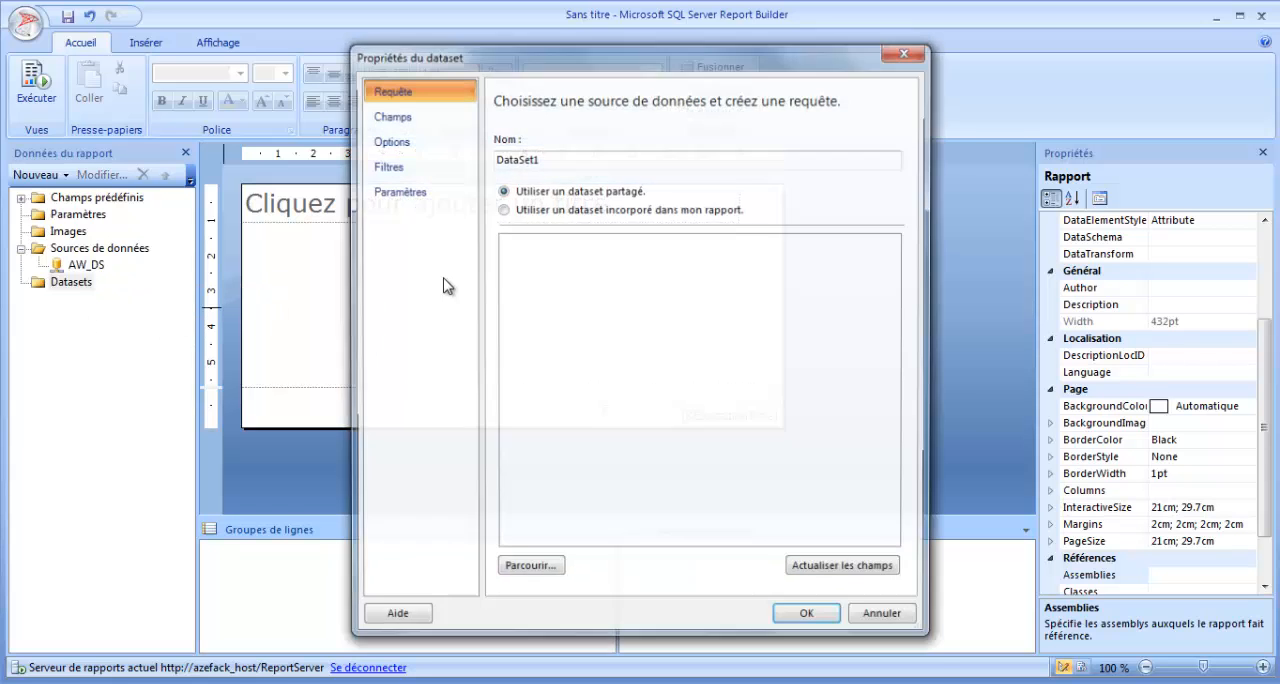
left_click(518, 211)
double_click(510, 158)
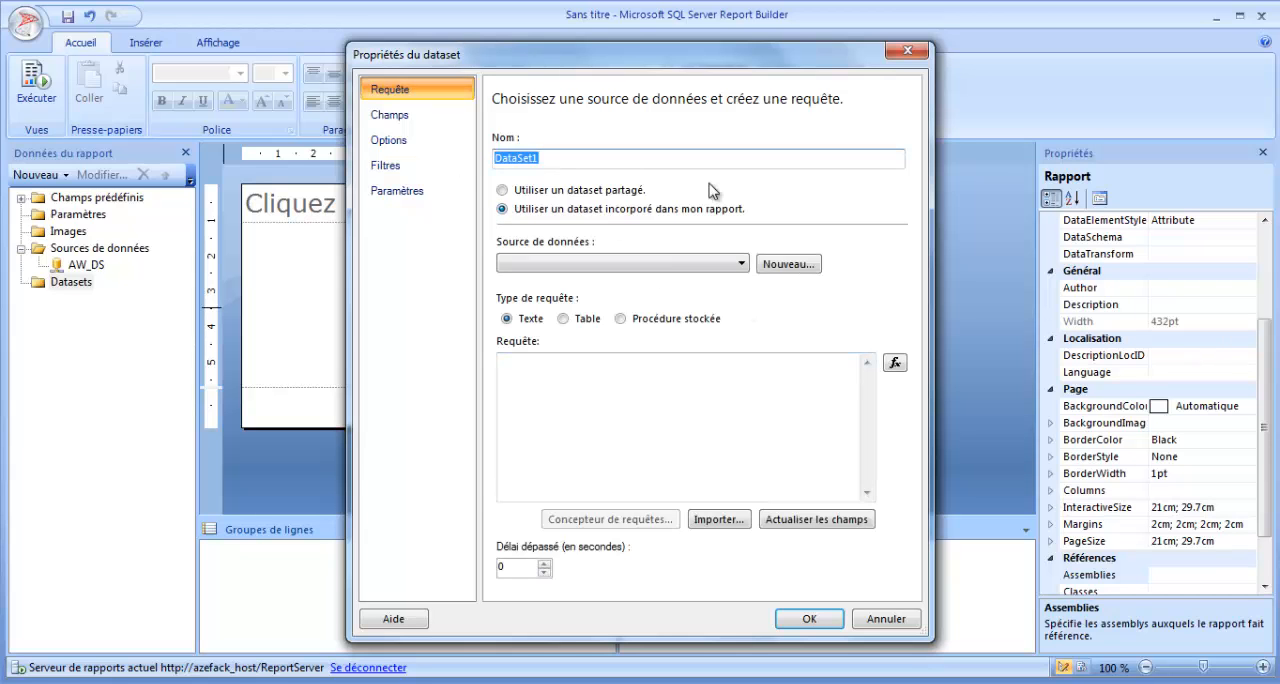
type("Employe_ds")
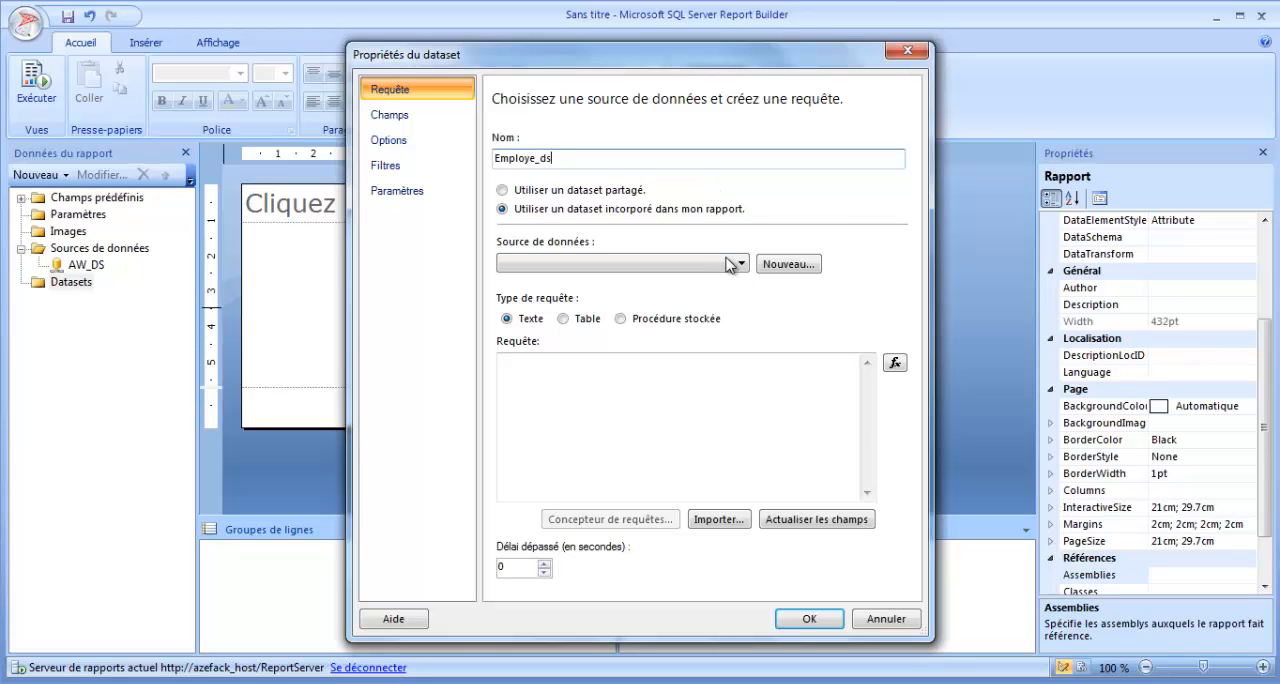
left_click(628, 215)
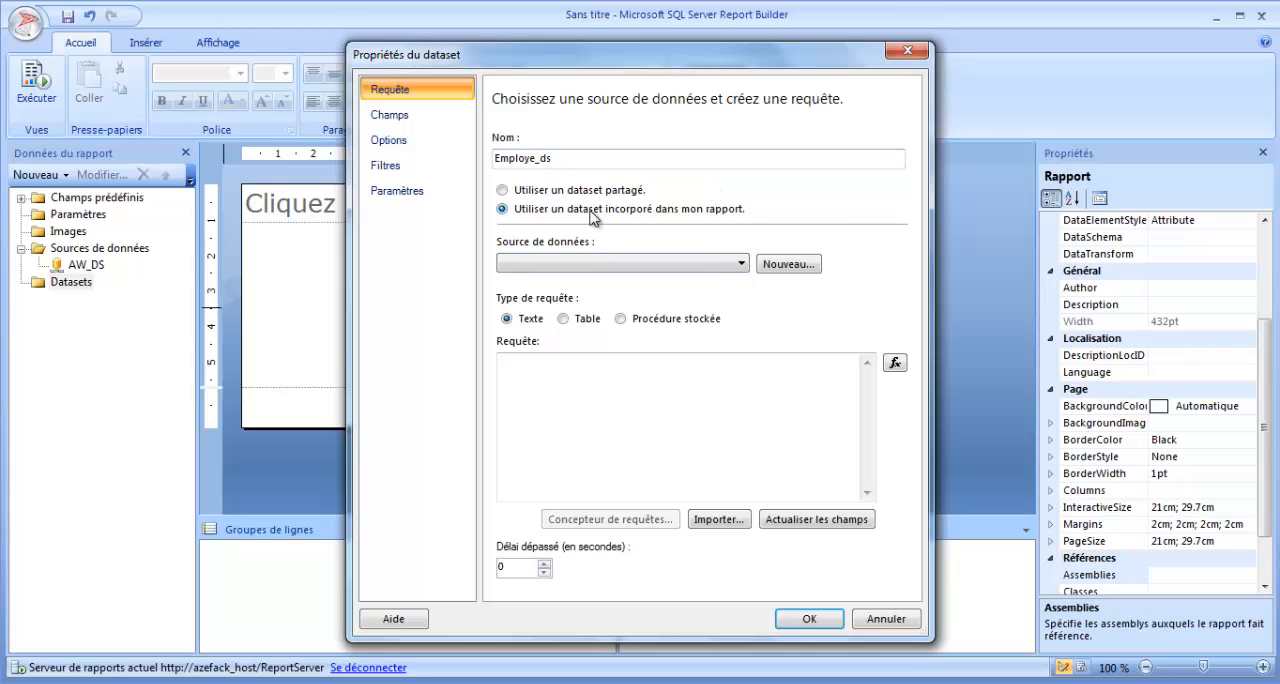
Choose AW_DS as the dataset's data source and open the query designer.
left_click(740, 264)
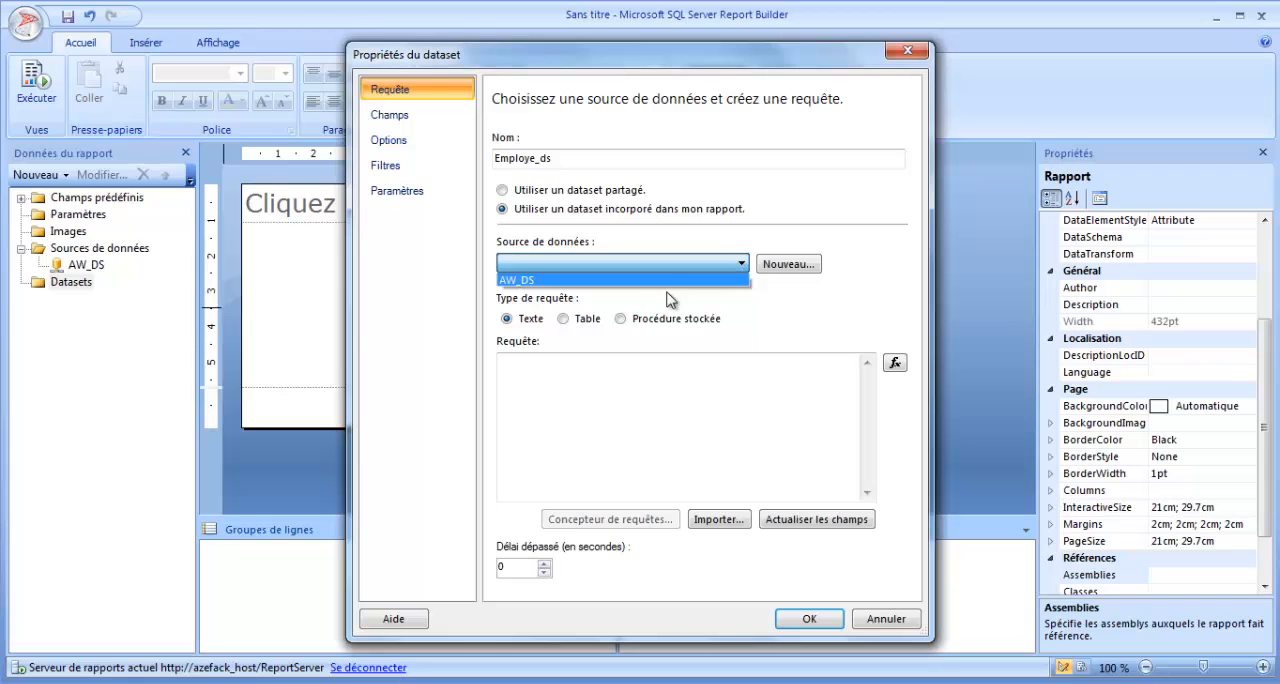
left_click(658, 280)
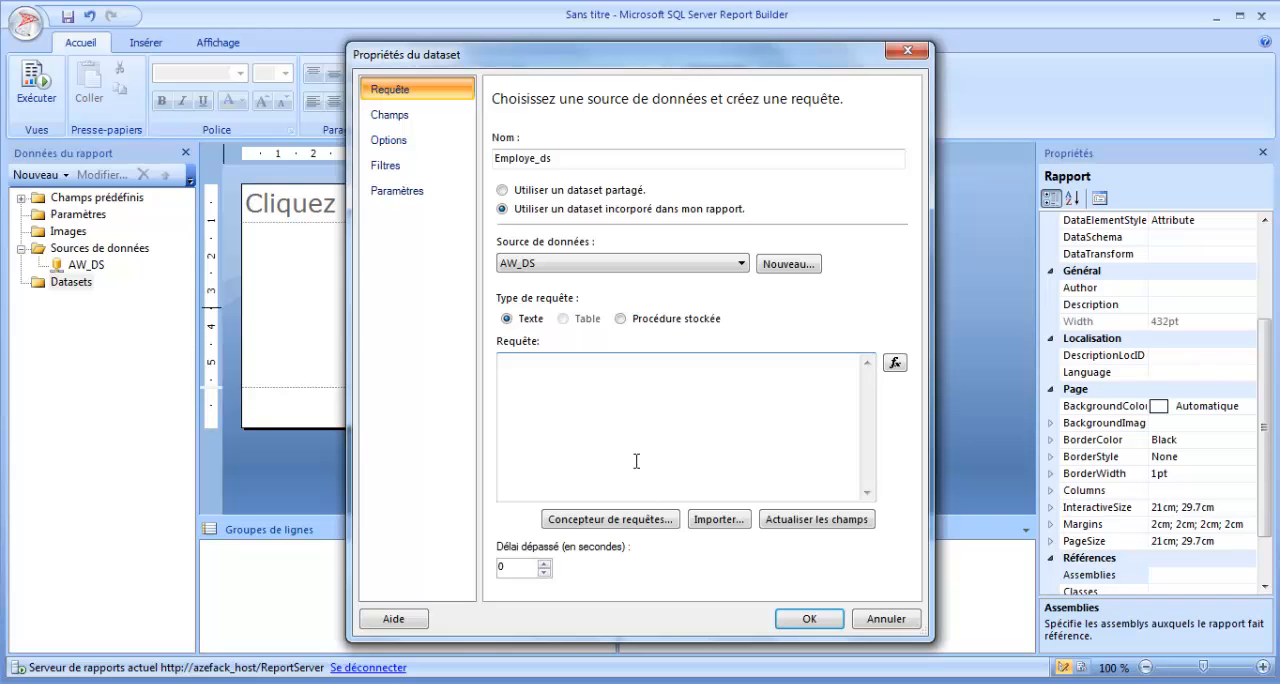
left_click(641, 519)
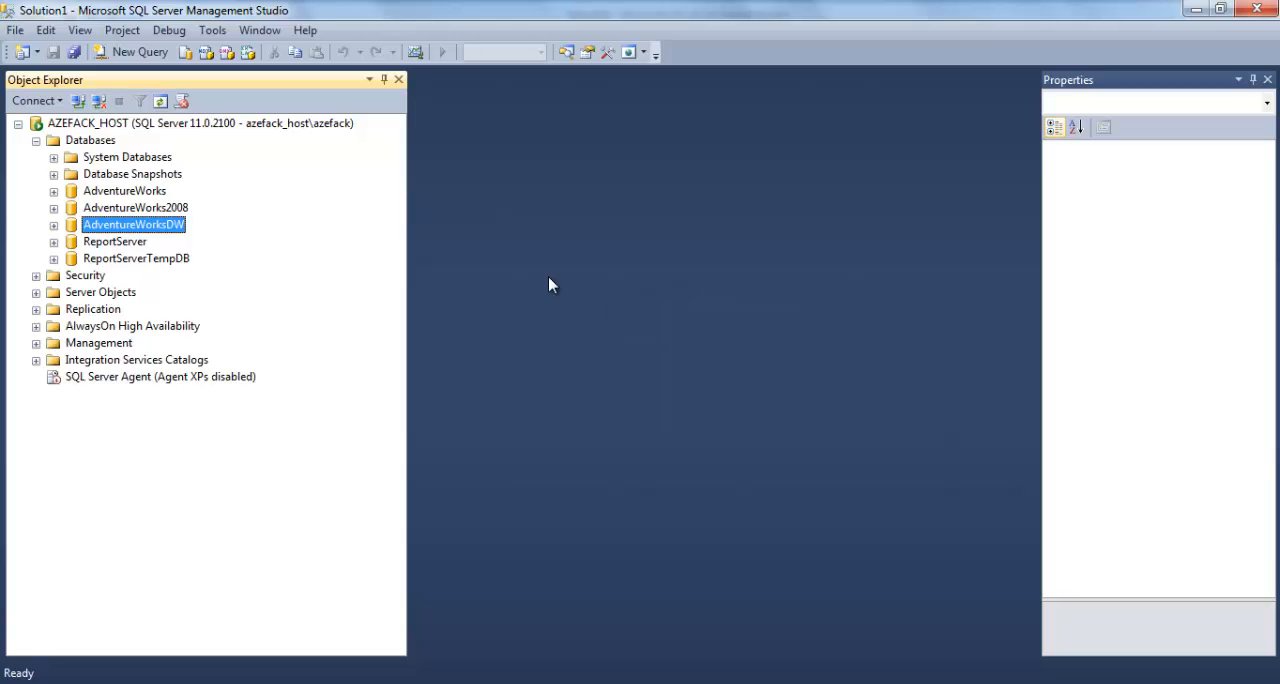
Switch to SQL Server Management Studio, open a new query and select the top 1000 rows of dbo.DimEmployee in AdventureWorksDW.
left_click(140, 53)
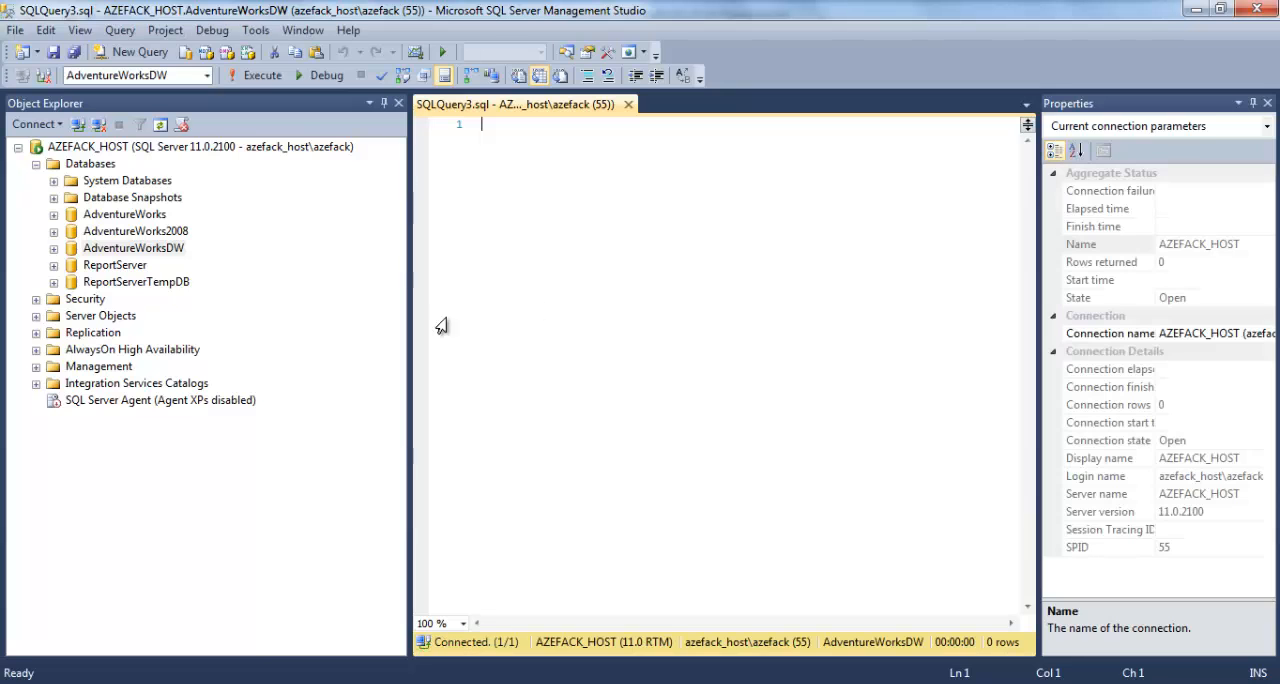
left_click(127, 248)
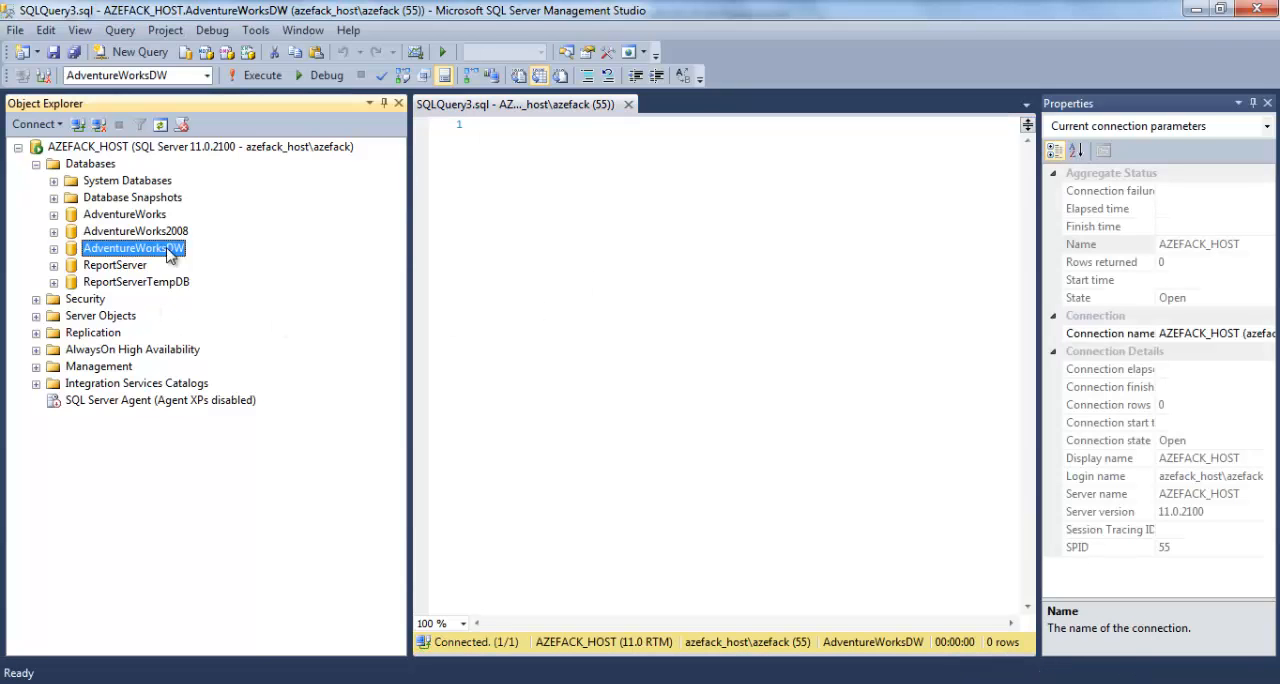
left_click(54, 248)
left_click(136, 368)
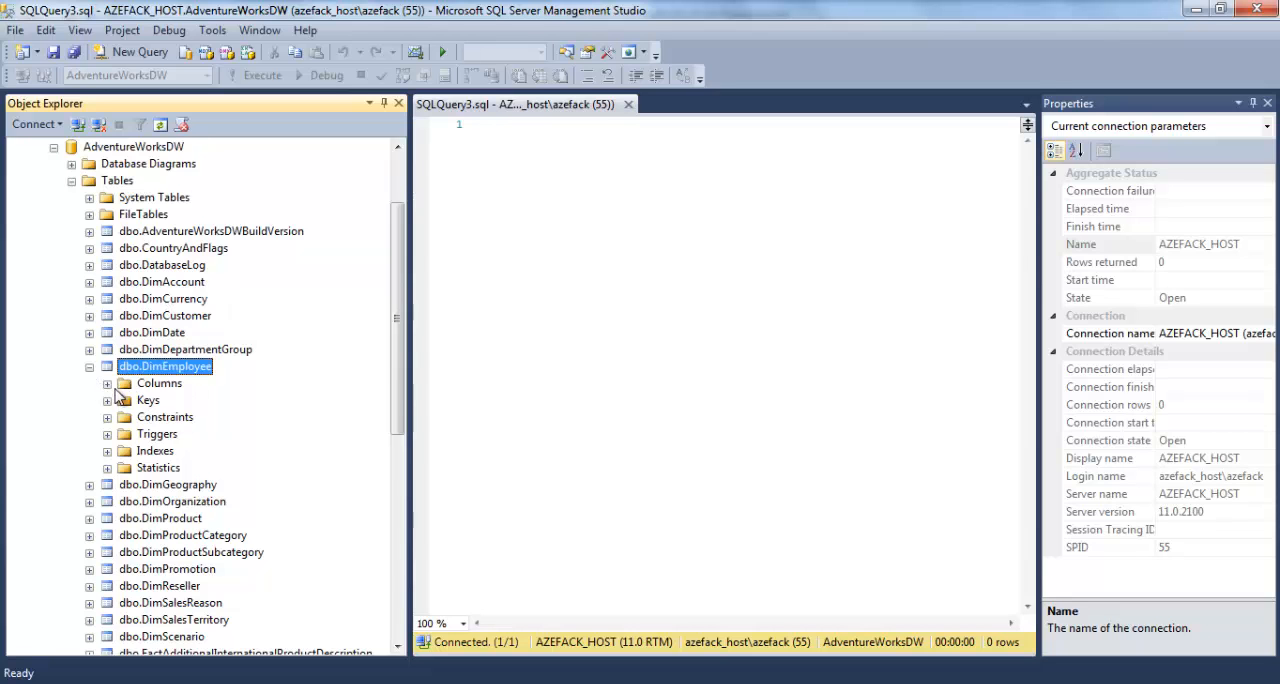
right_click(198, 368)
left_click(318, 364)
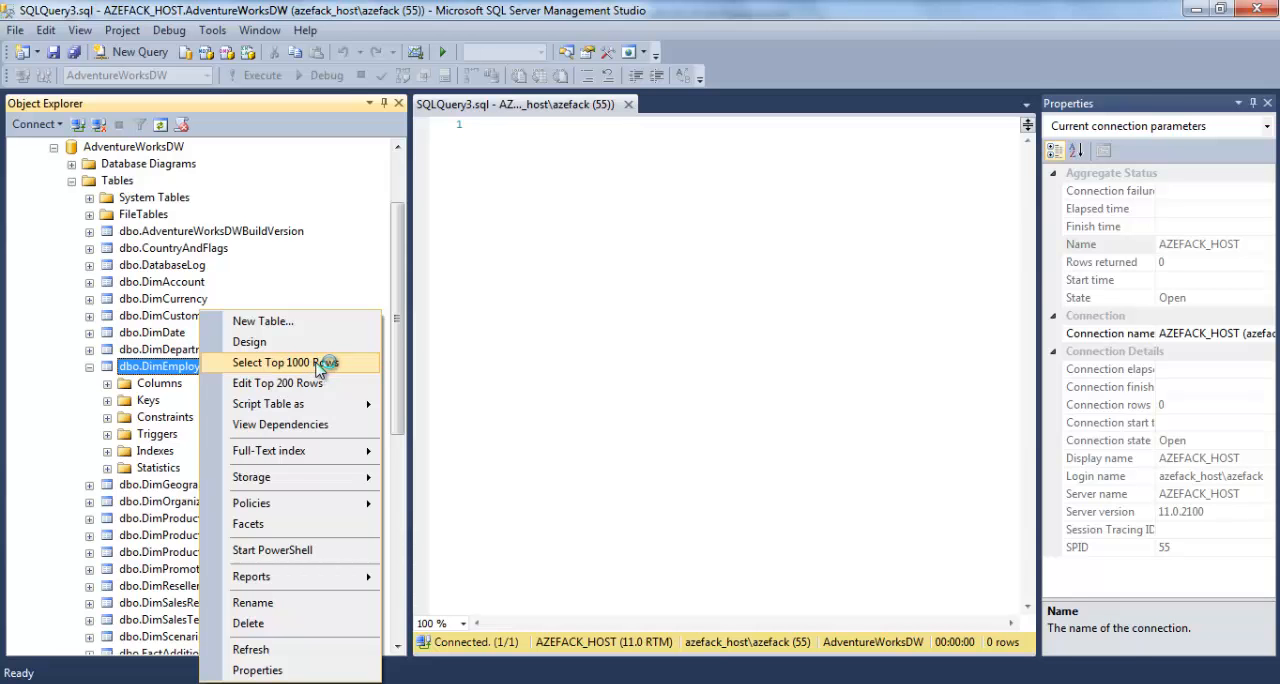
Enlarge the query editor and remove the TOP 1000 clause and every column after BirthDate from the DimEmployee query.
left_click_drag(668, 388, 664, 514)
left_click(592, 426)
scroll(592, 430, "down", 1)
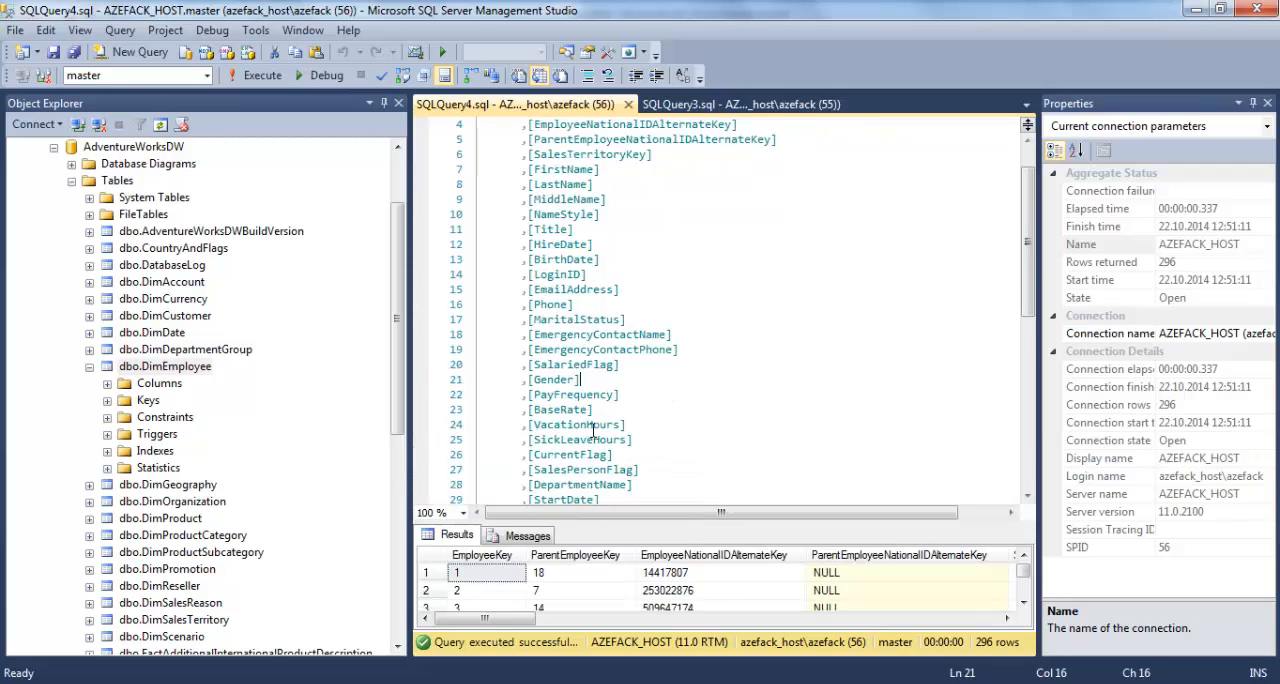
scroll(593, 430, "down", 3)
left_click_drag(586, 410, 418, 199)
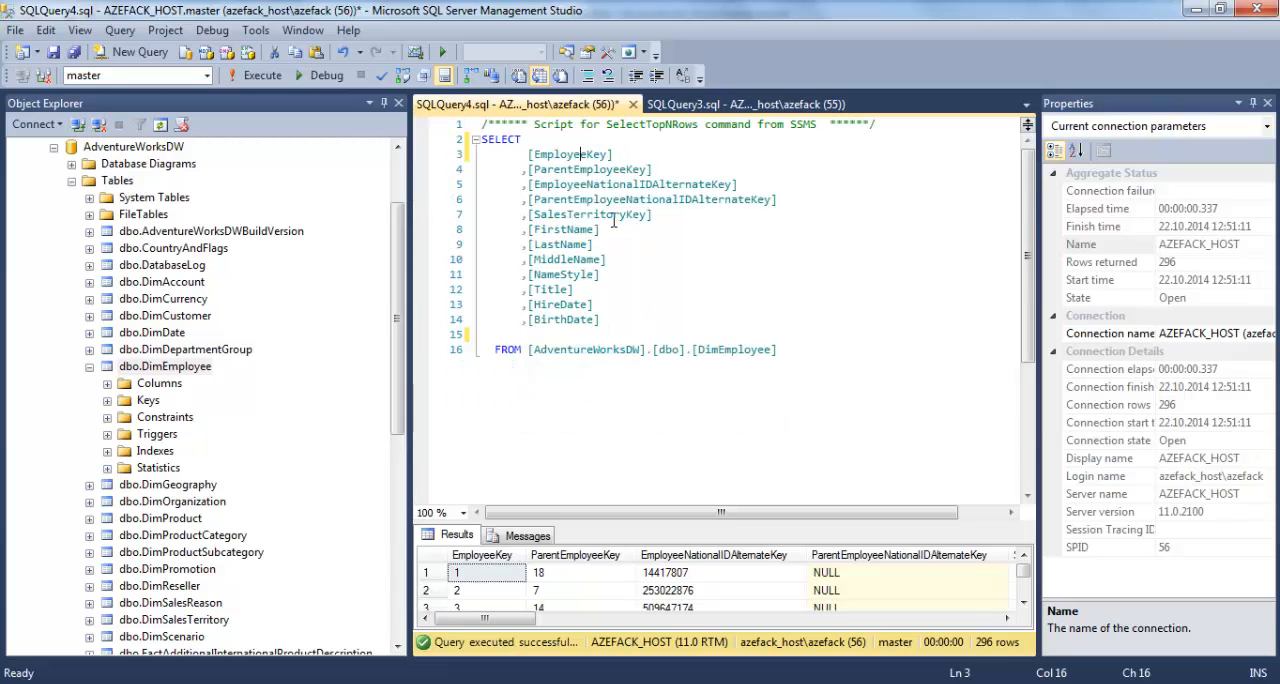
Delete the EmployeeNationalIDAlternateKey, ParentEmployeeNationalIDAlternateKey and SalesTerritoryKey columns from the SELECT list.
left_click_drag(612, 154, 529, 154)
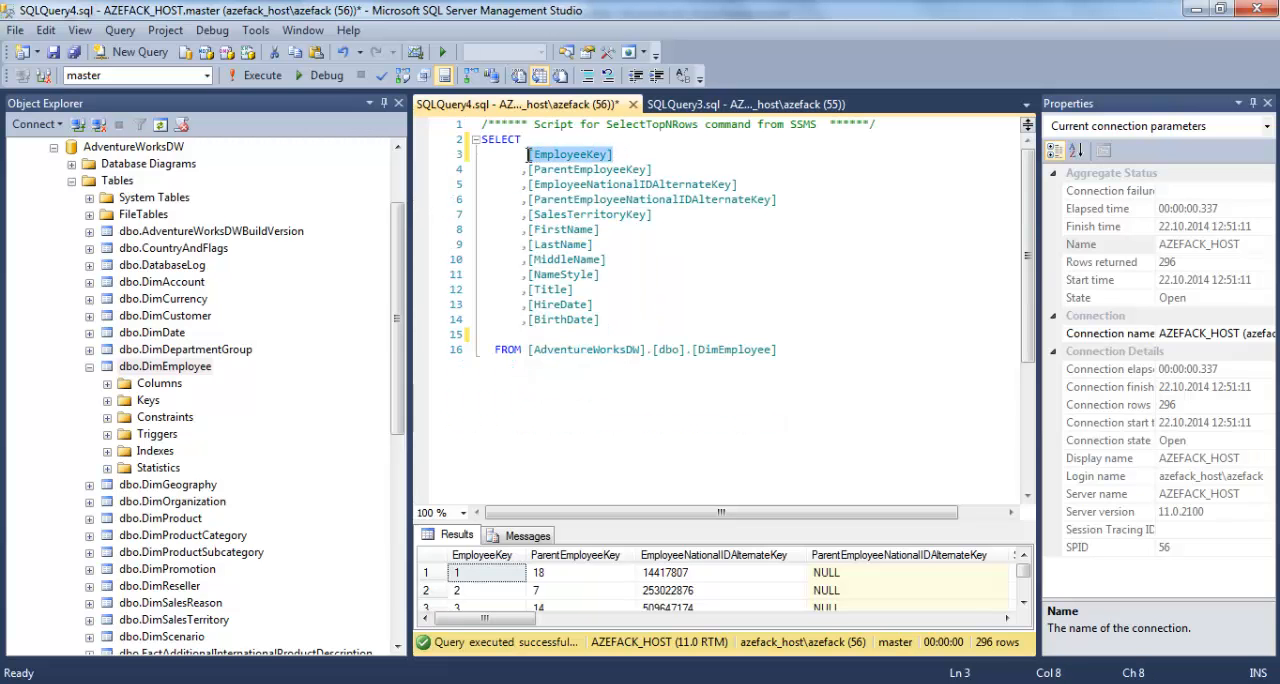
double_click(592, 170)
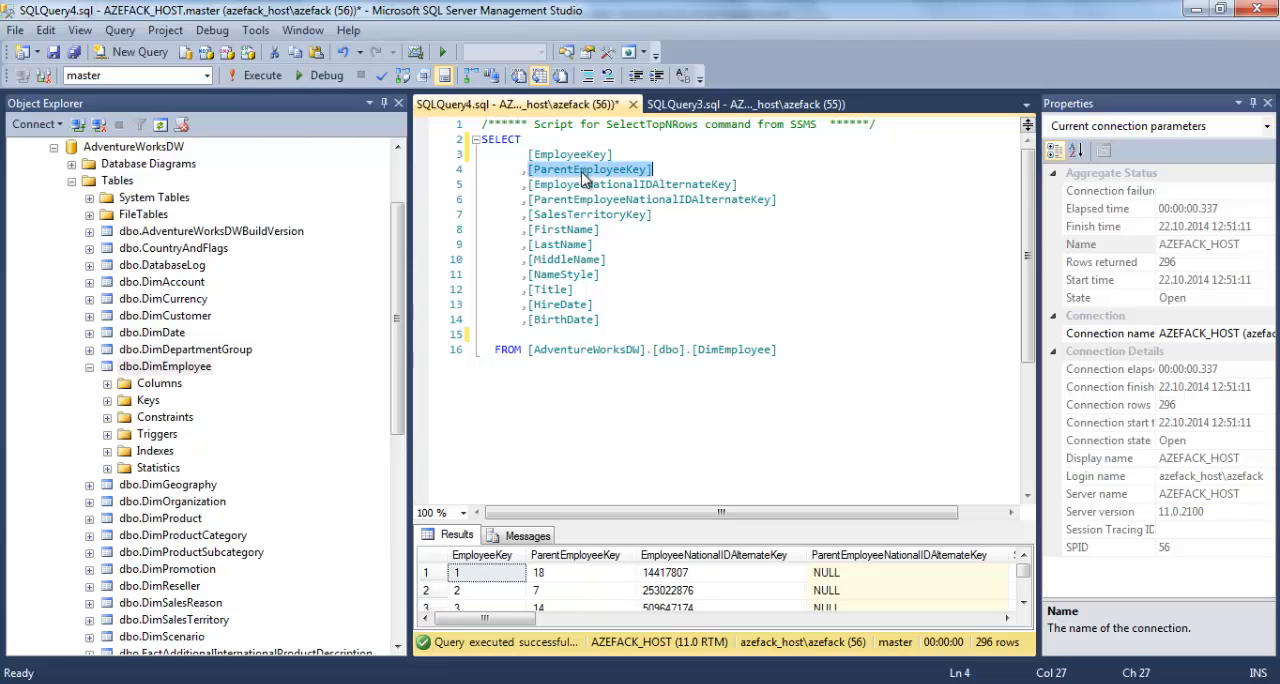
left_click_drag(791, 198, 450, 198)
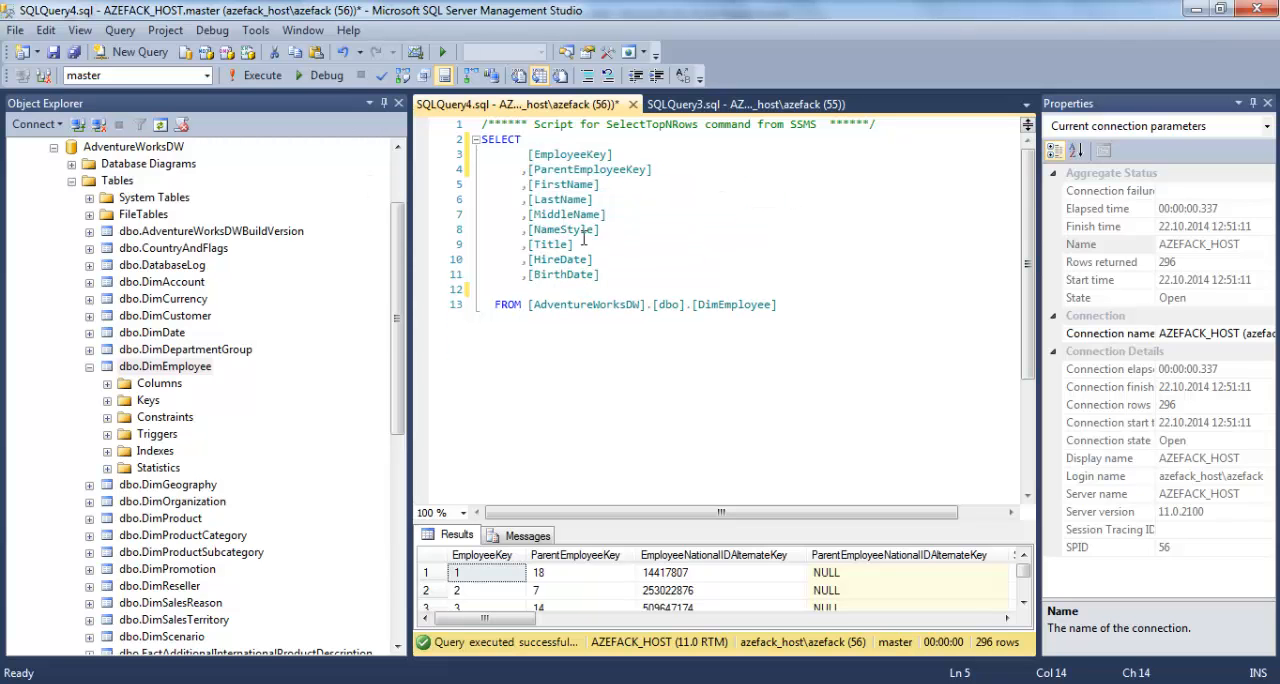
key("Down")
key("Down")
Delete the NameStyle, HireDate and BirthDate columns and the blank lines before the FROM clause.
key("End")
key("shift+Down")
key("Delete")
left_click_drag(628, 259, 400, 244)
key("Delete")
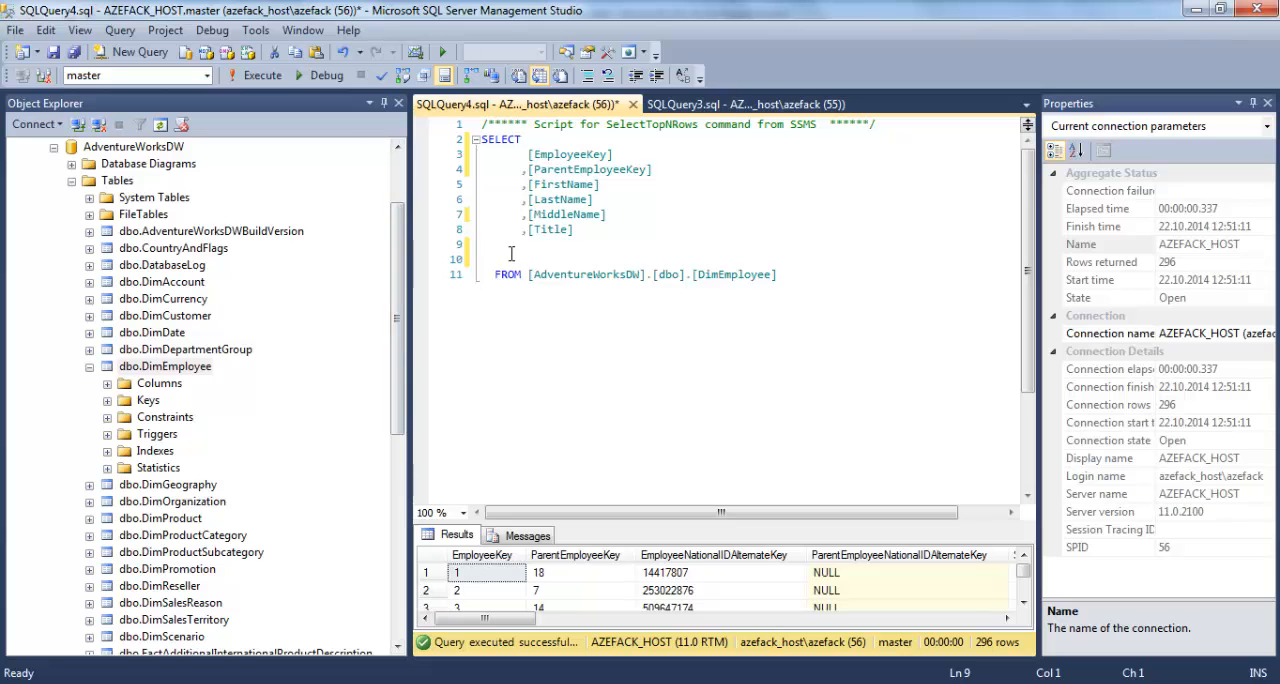
key("BackSpace")
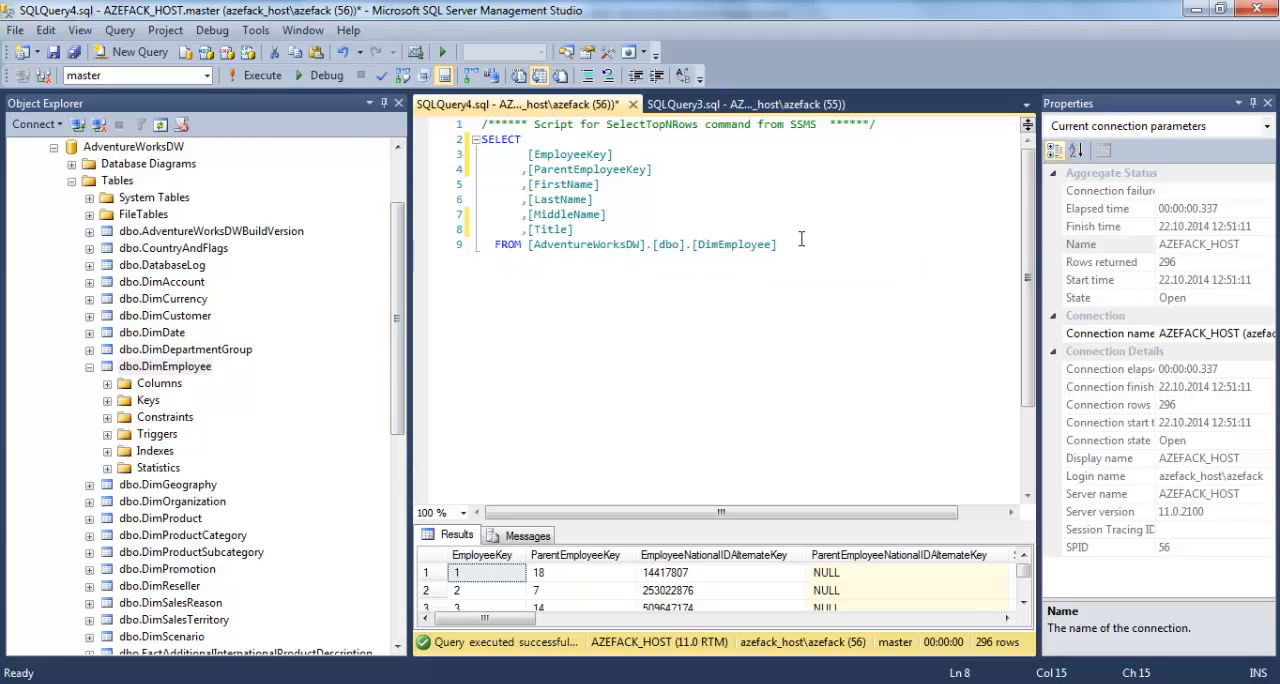
Execute the trimmed DimEmployee query and remove the comment line above SELECT.
left_click_drag(790, 245, 244, 128)
left_click(262, 75)
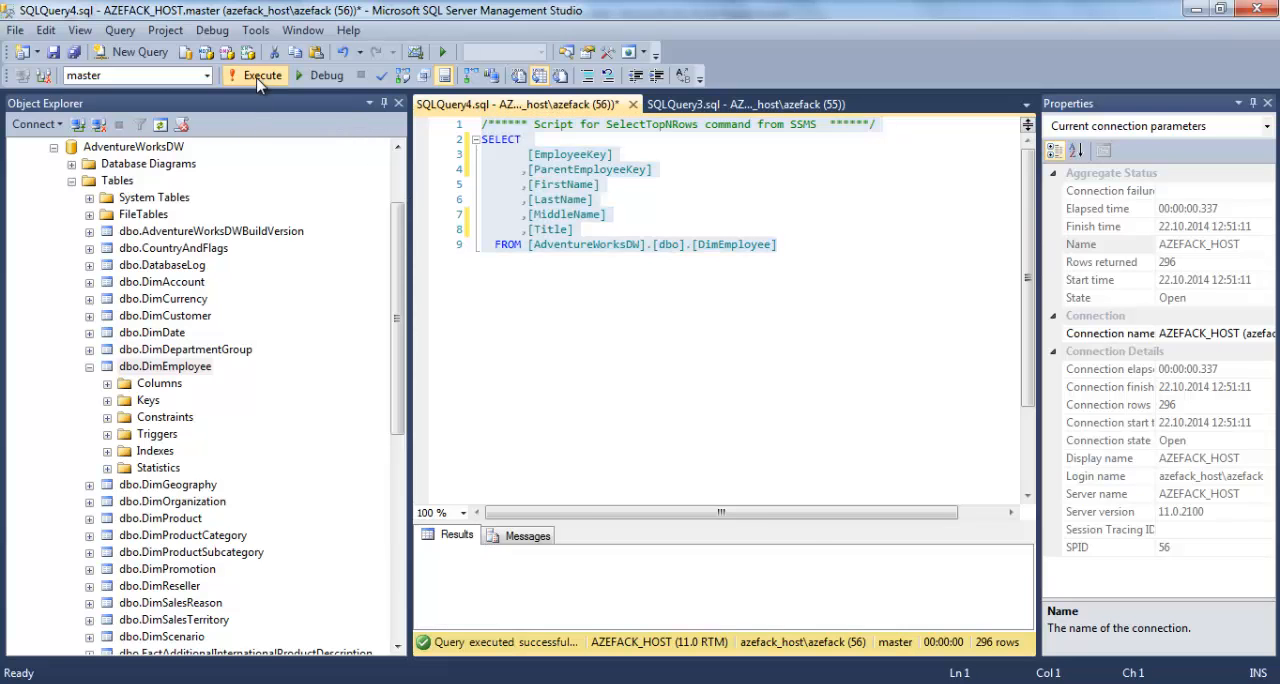
left_click(537, 168)
left_click(548, 229)
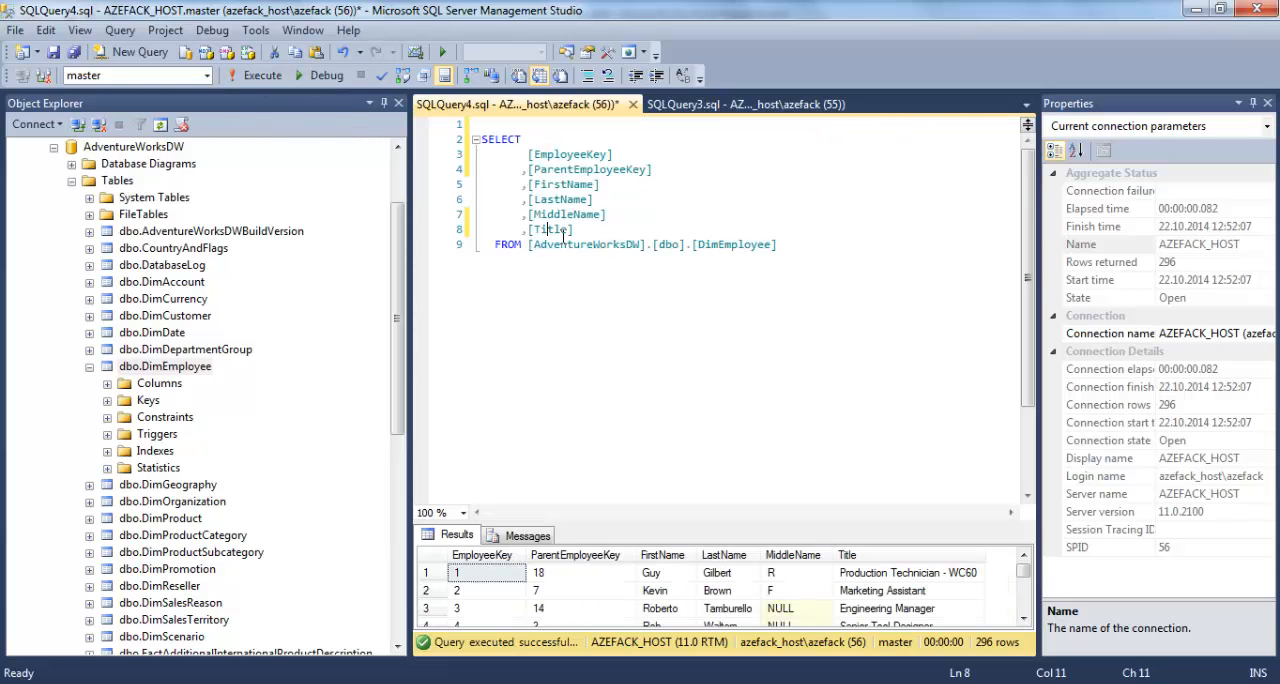
Enlarge the results pane and examine the NULL values in the MiddleName column.
left_click_drag(674, 523, 674, 377)
left_click(728, 517)
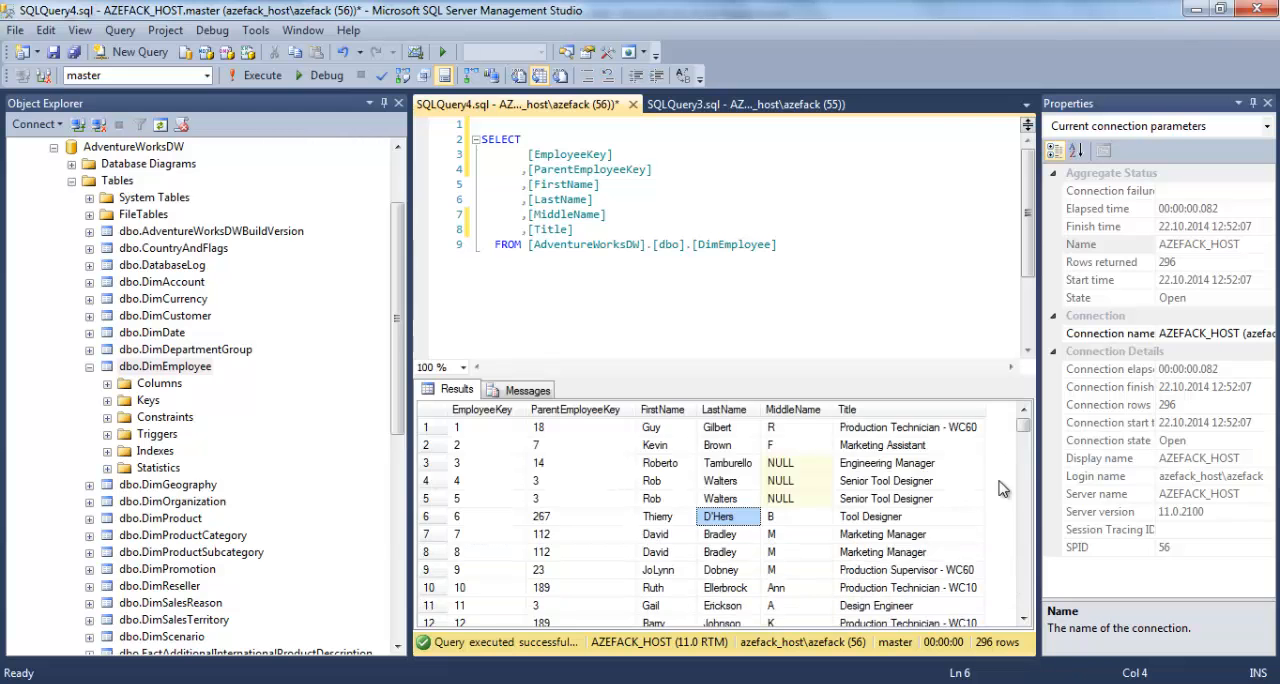
mouse_move(1023, 428)
left_mouse_down()
mouse_move(1014, 592)
mouse_move(1020, 428)
left_mouse_up()
left_click(797, 464)
left_click(797, 481)
left_click(797, 497)
left_click(797, 466)
left_click(798, 483)
left_click(800, 500)
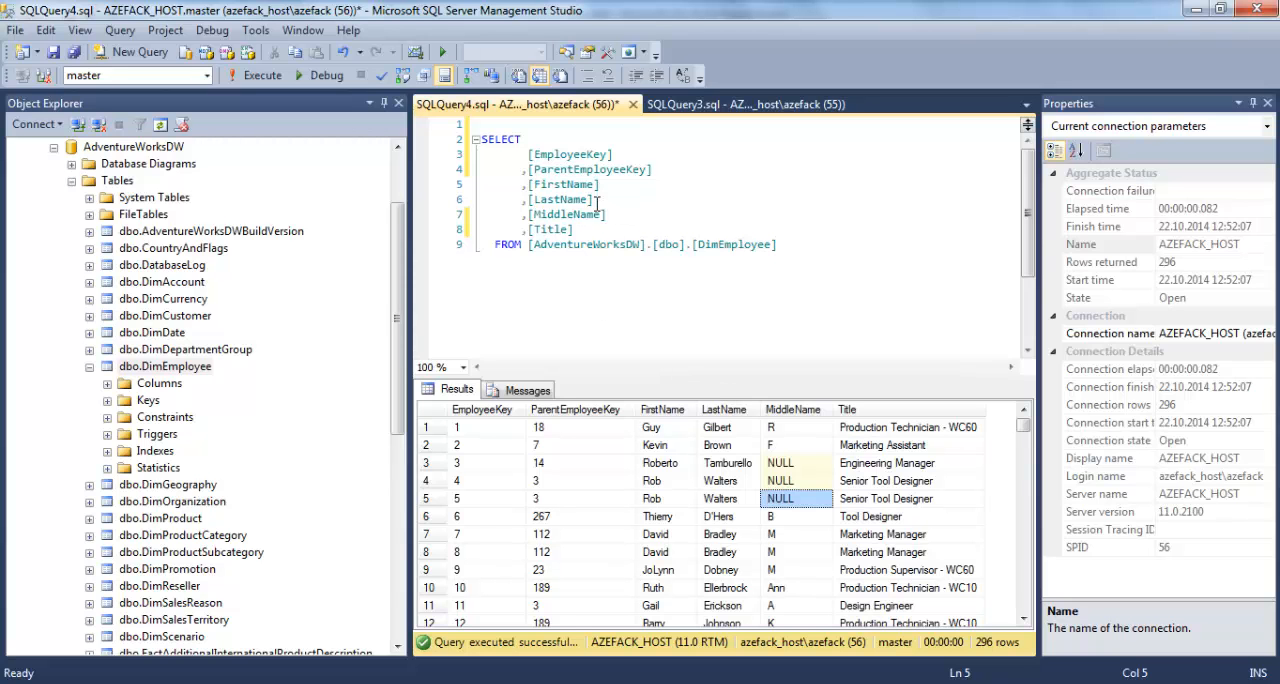
left_click(805, 465)
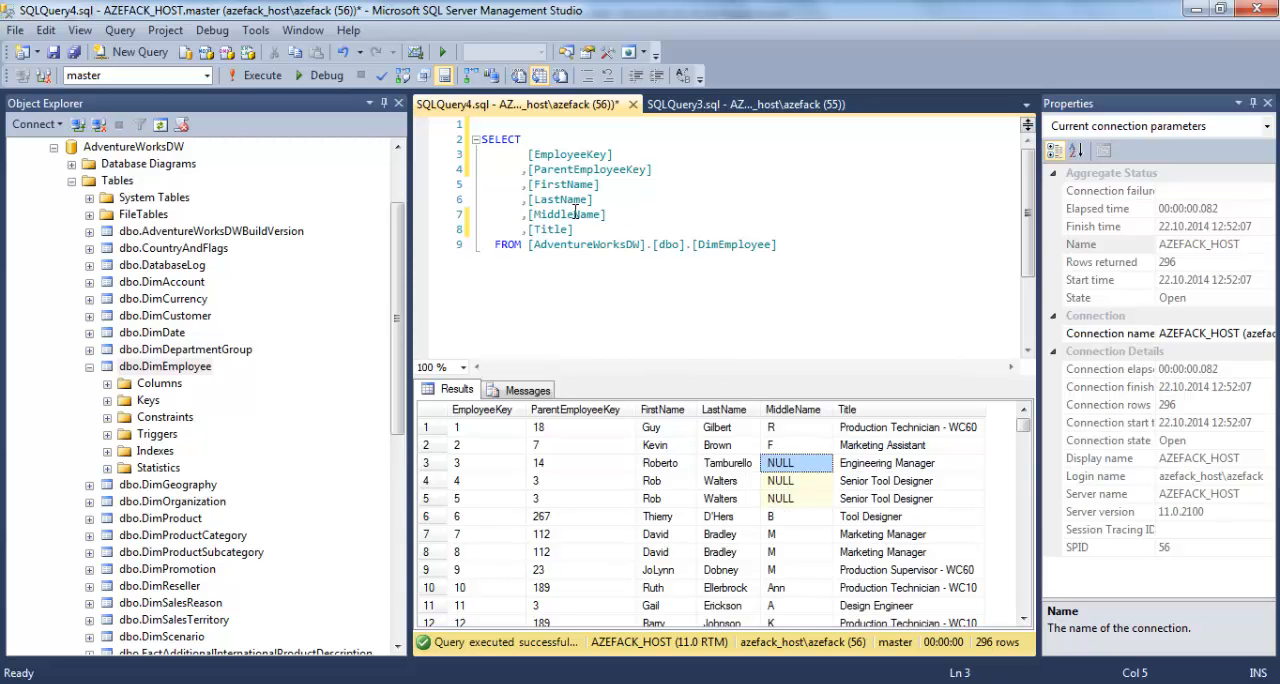
Wrap the MiddleName column as isnull([MiddleName],'') and execute the query to check the rows lacking a middle name.
left_click(527, 214)
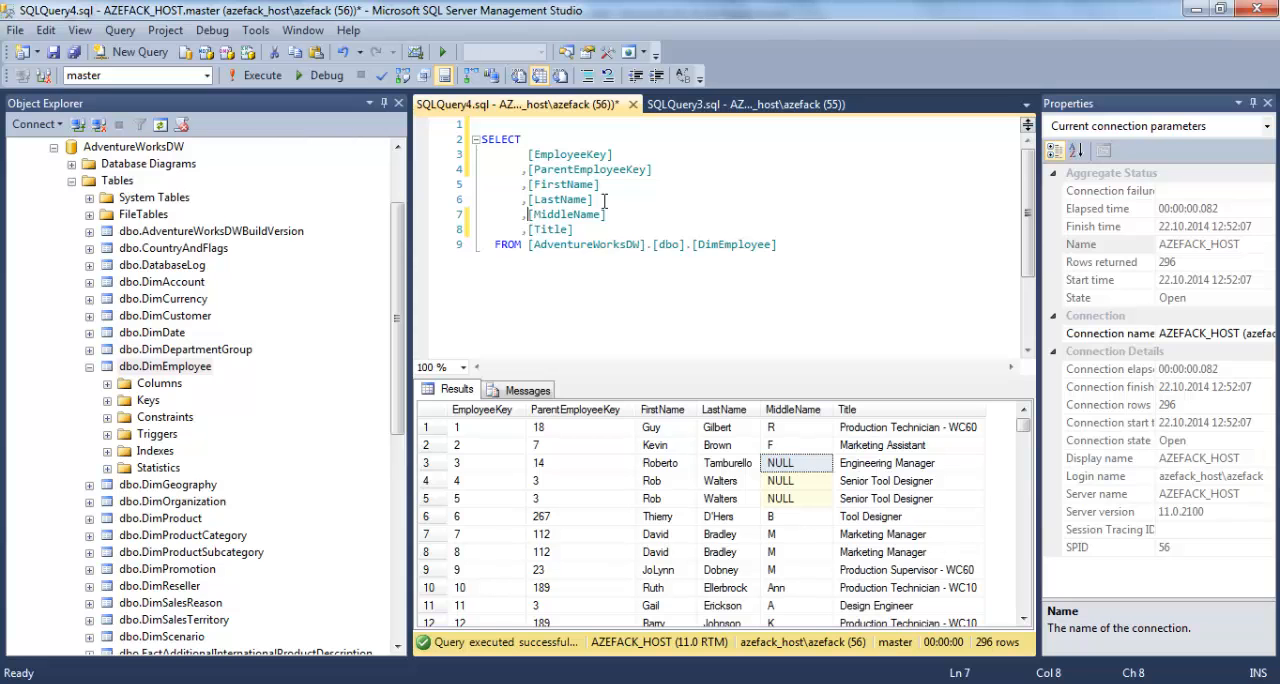
type("isnull(")
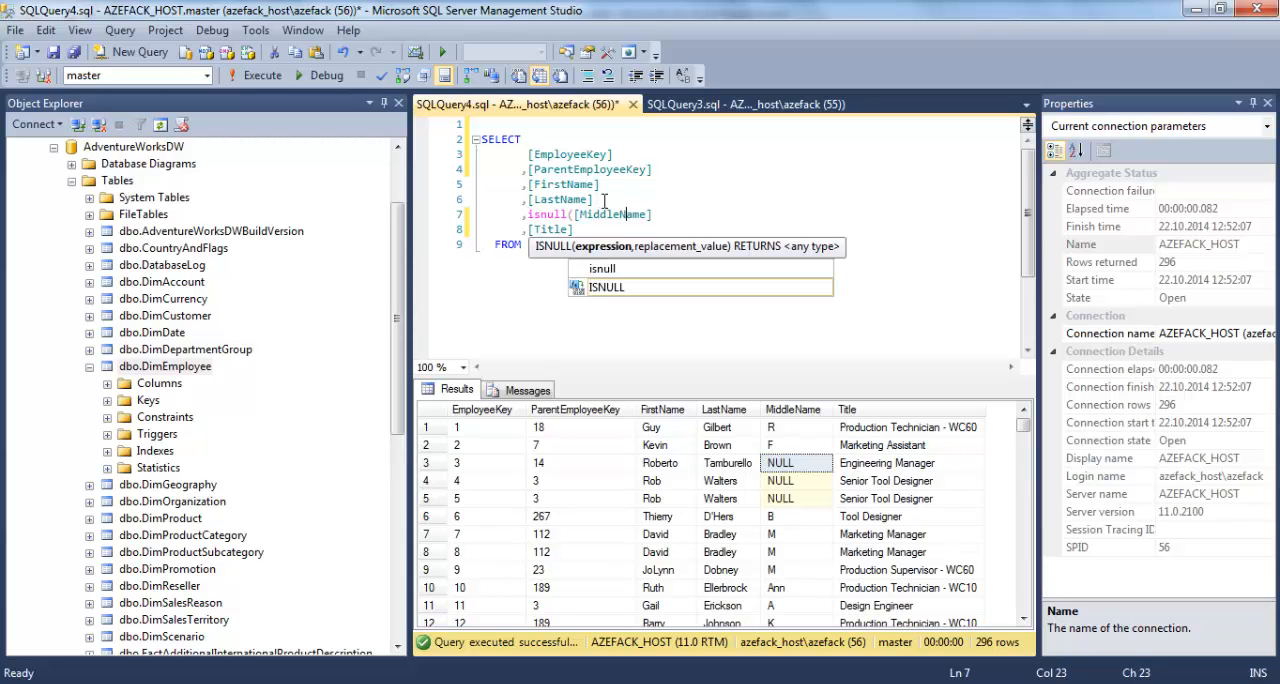
type(",")
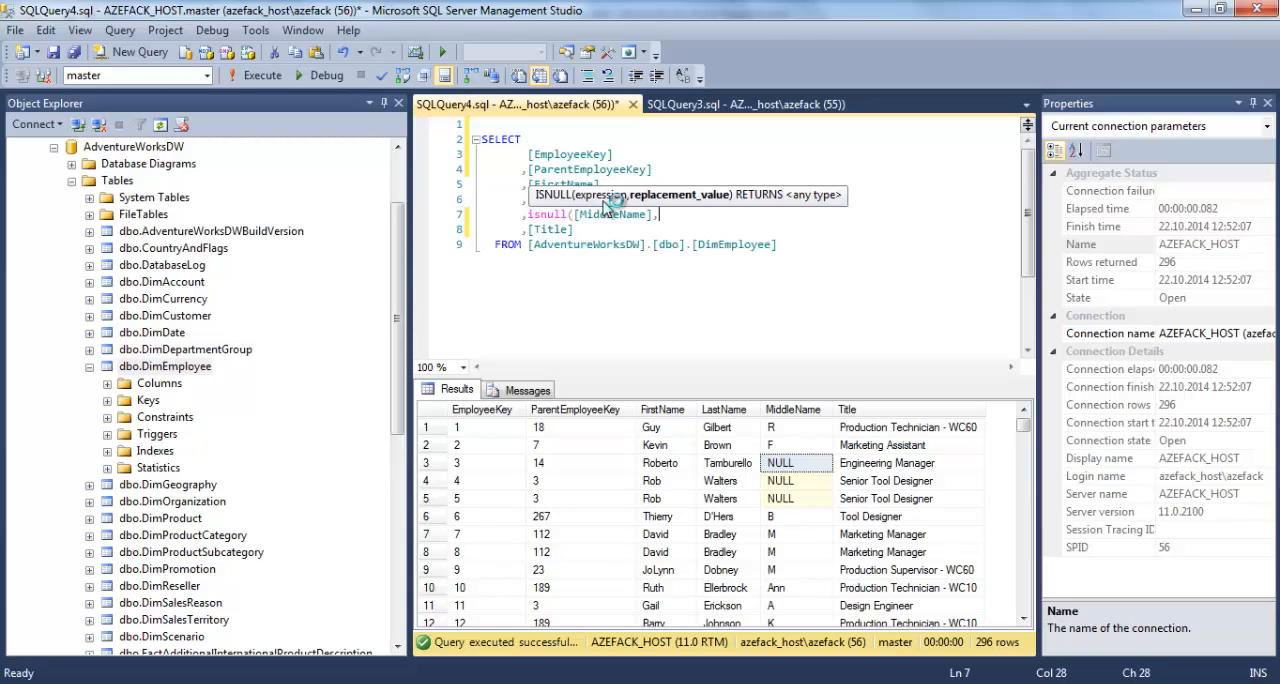
type("'')")
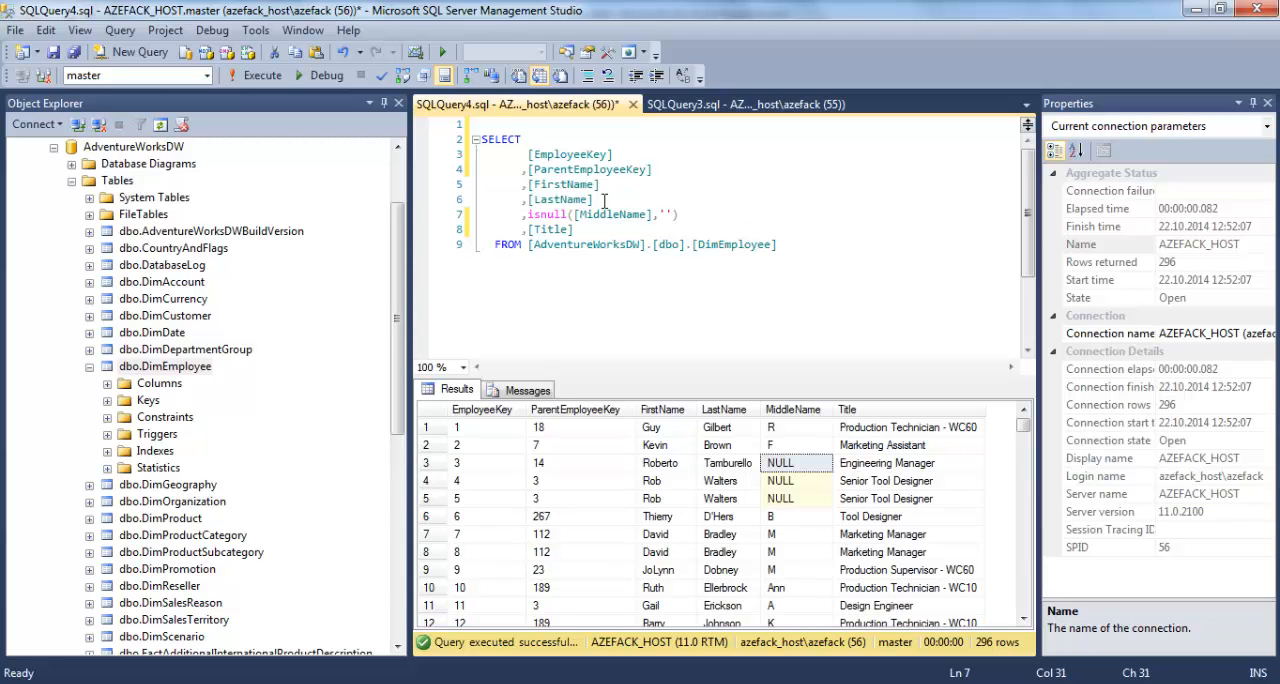
key("ctrl+a")
left_click(257, 75)
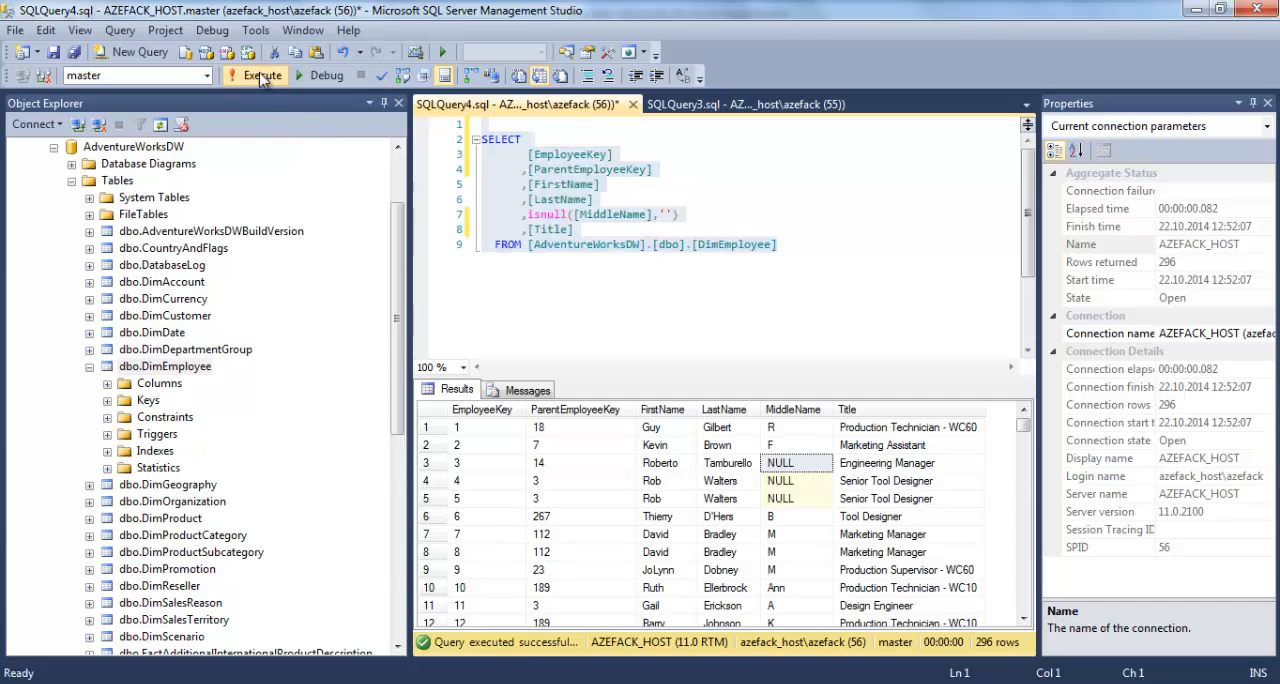
left_click(805, 481)
left_click(805, 498)
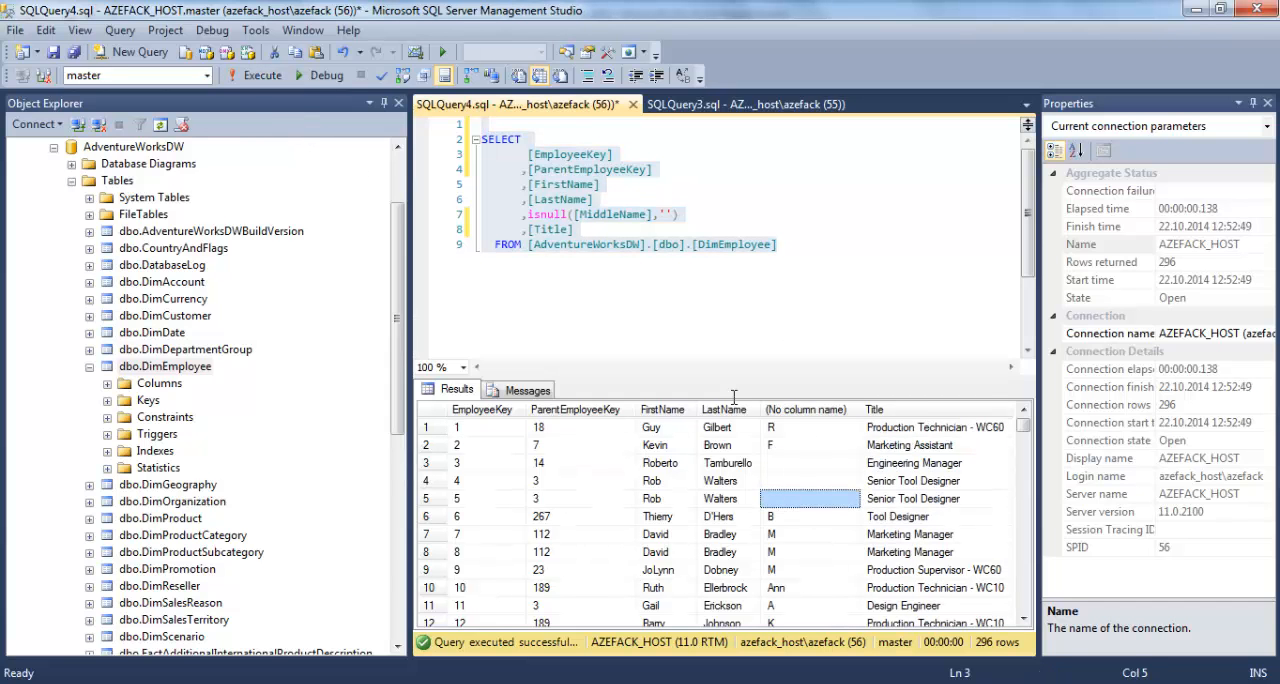
Combine the name columns into one expression: [FirstName]+ ' ' + isnull([MiddleName],'') + ' ' + [LastName].
left_click(620, 195)
left_click(621, 213)
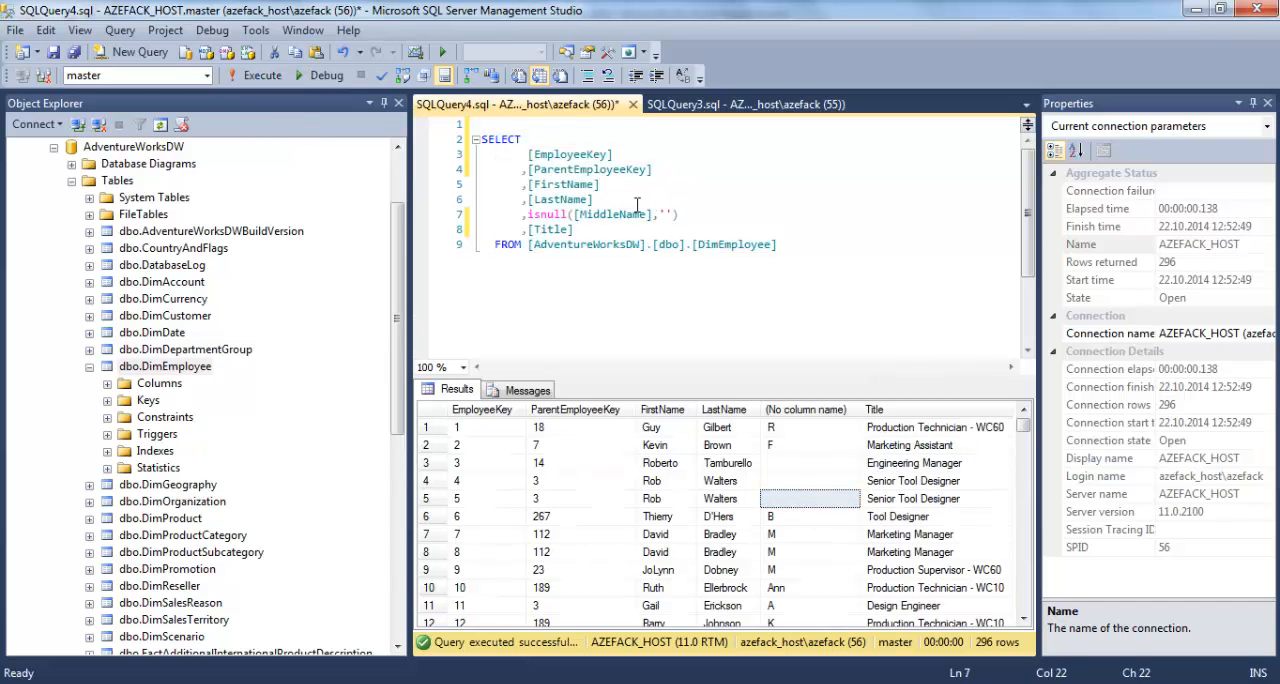
left_click(614, 189)
left_click_drag(522, 170, 664, 171)
left_click(664, 171)
left_click(645, 189)
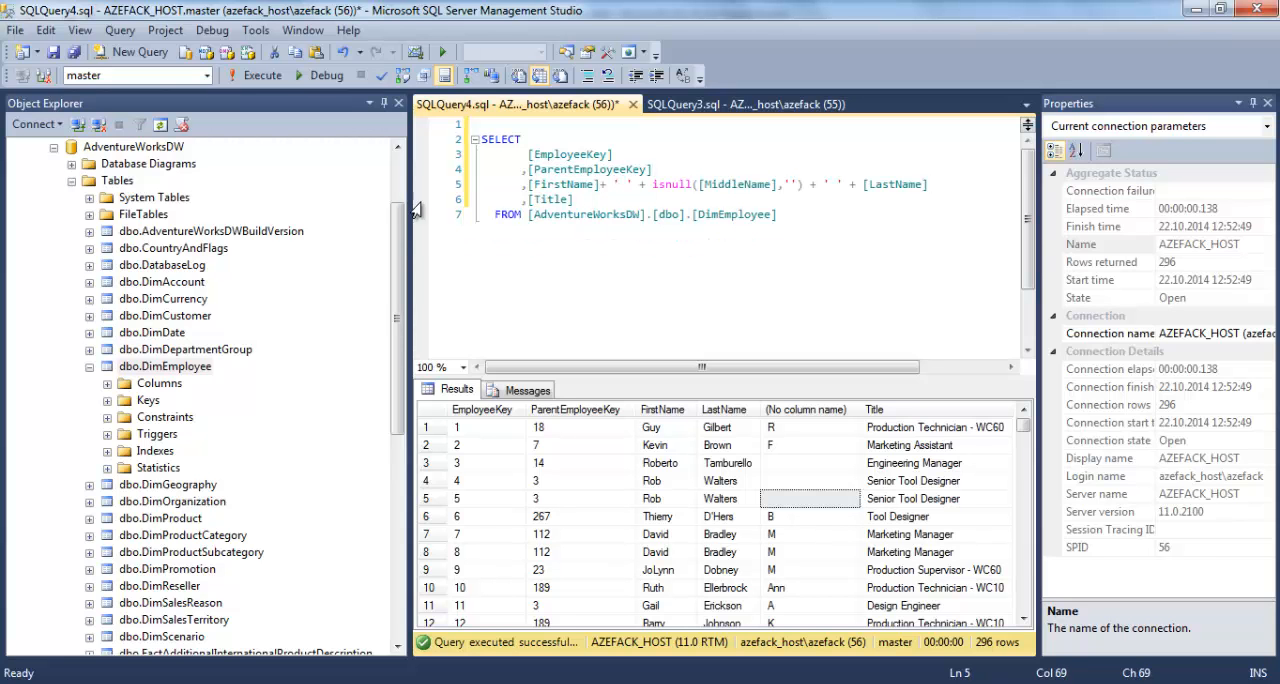
Alias the concatenated name expression as EmployeeName and execute the query.
type("as ")
type("EmployeeNa")
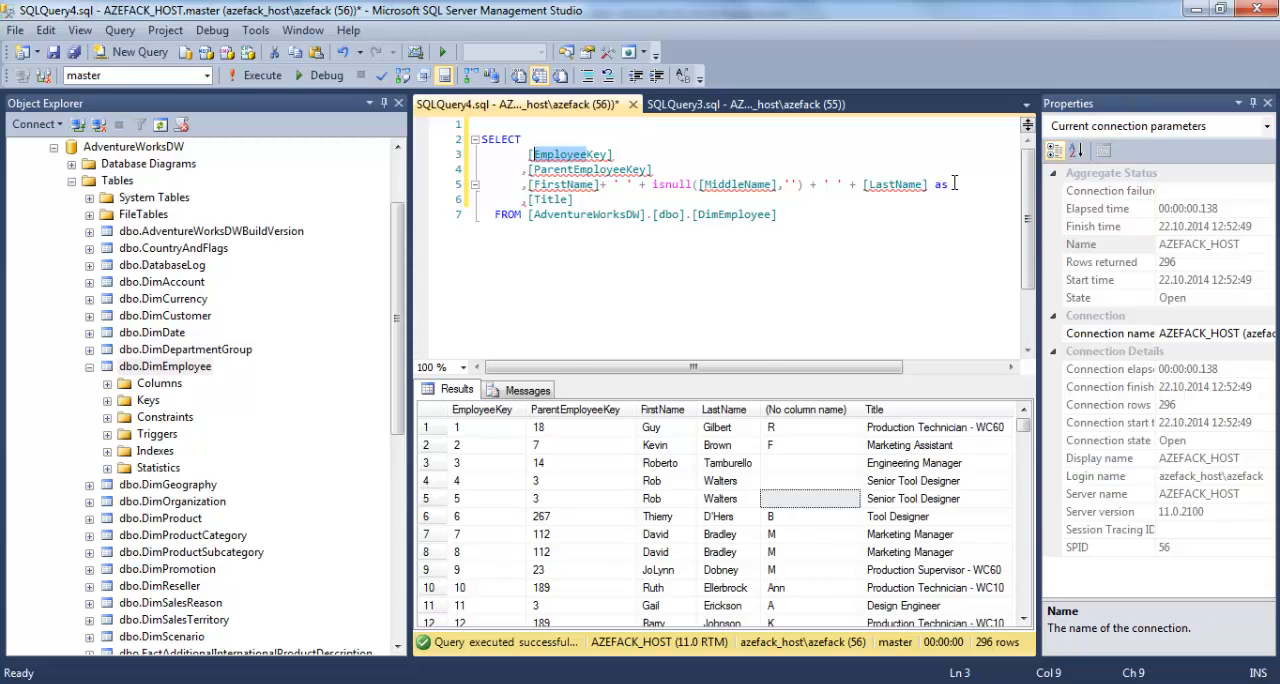
type("me")
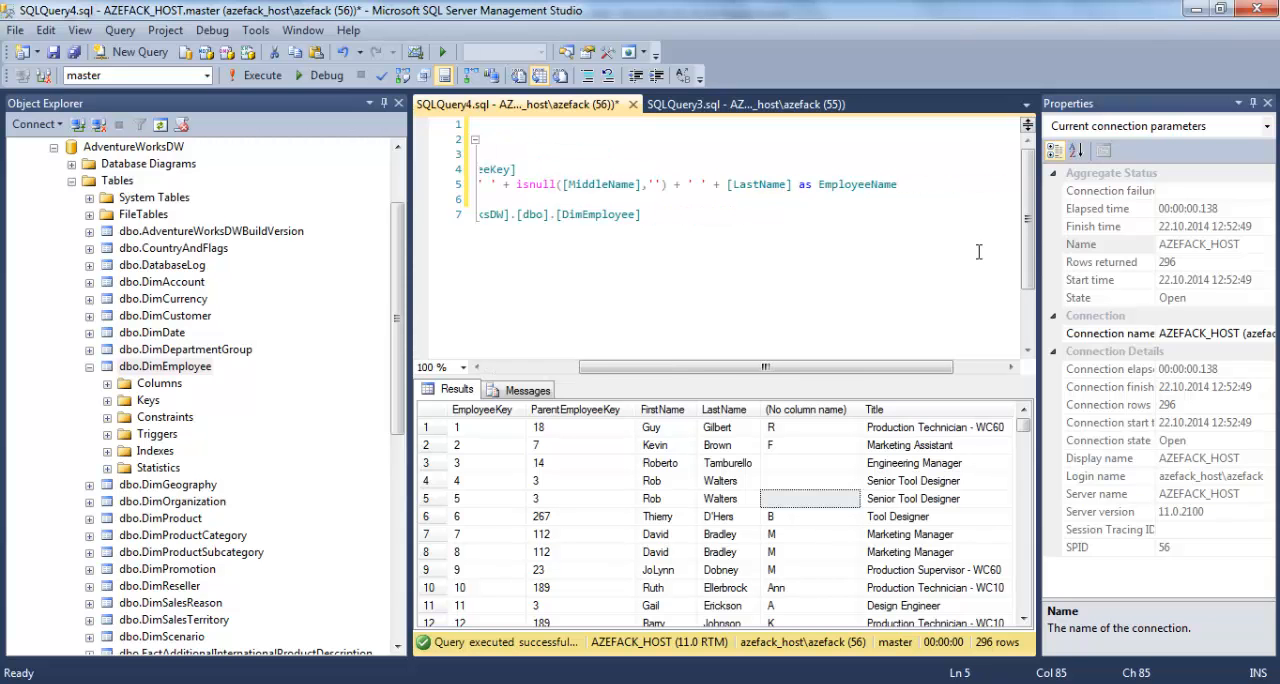
left_click_drag(694, 366, 599, 366)
left_click(807, 218)
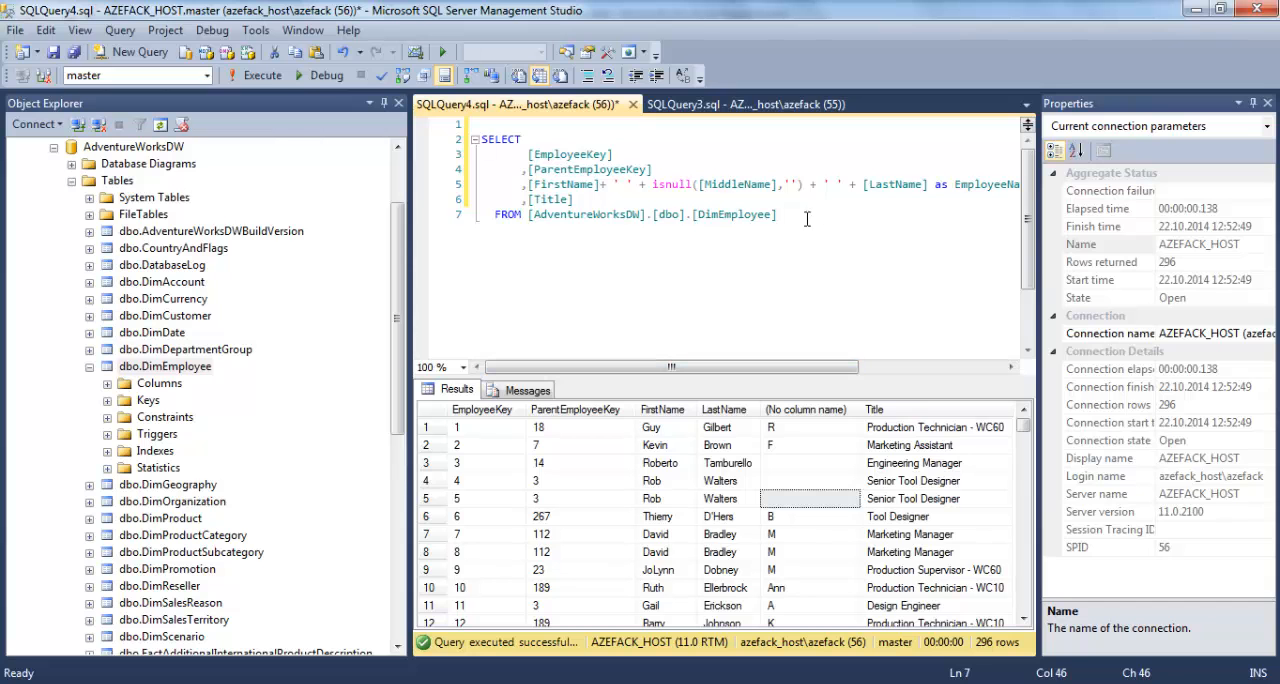
key("ctrl+a")
left_click(262, 75)
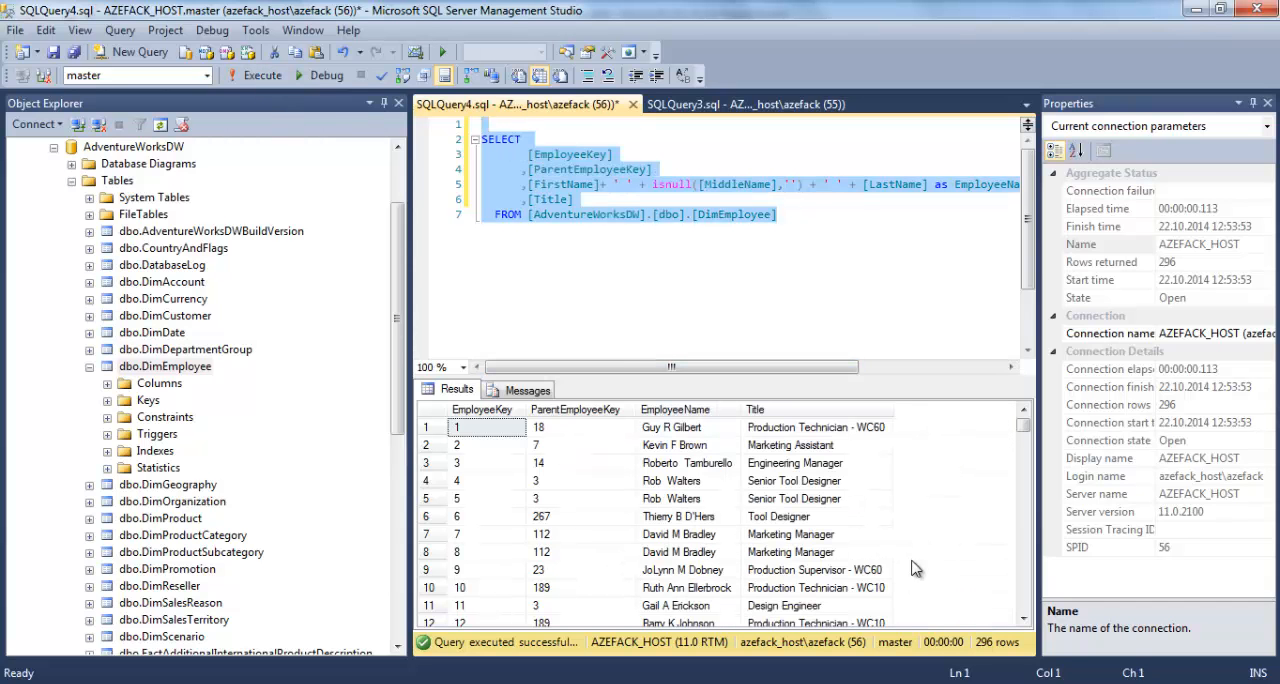
left_click(815, 427)
Move the ParentEmployeeKey column below Title as the last selected column and execute the whole query.
left_click(576, 199)
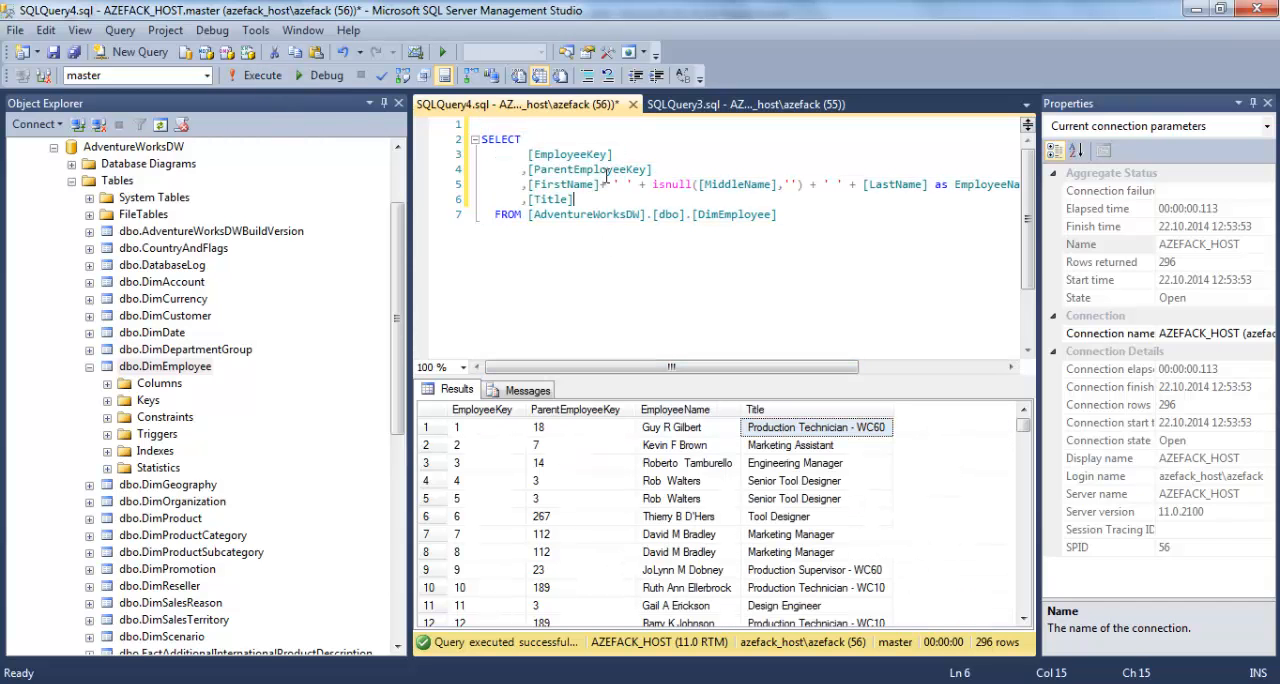
left_click(606, 174)
key("ctrl+x")
key("BackSpace")
left_click(575, 185)
key("Return")
key("ctrl+v")
key("Home")
left_click_drag(386, 162, 377, 125)
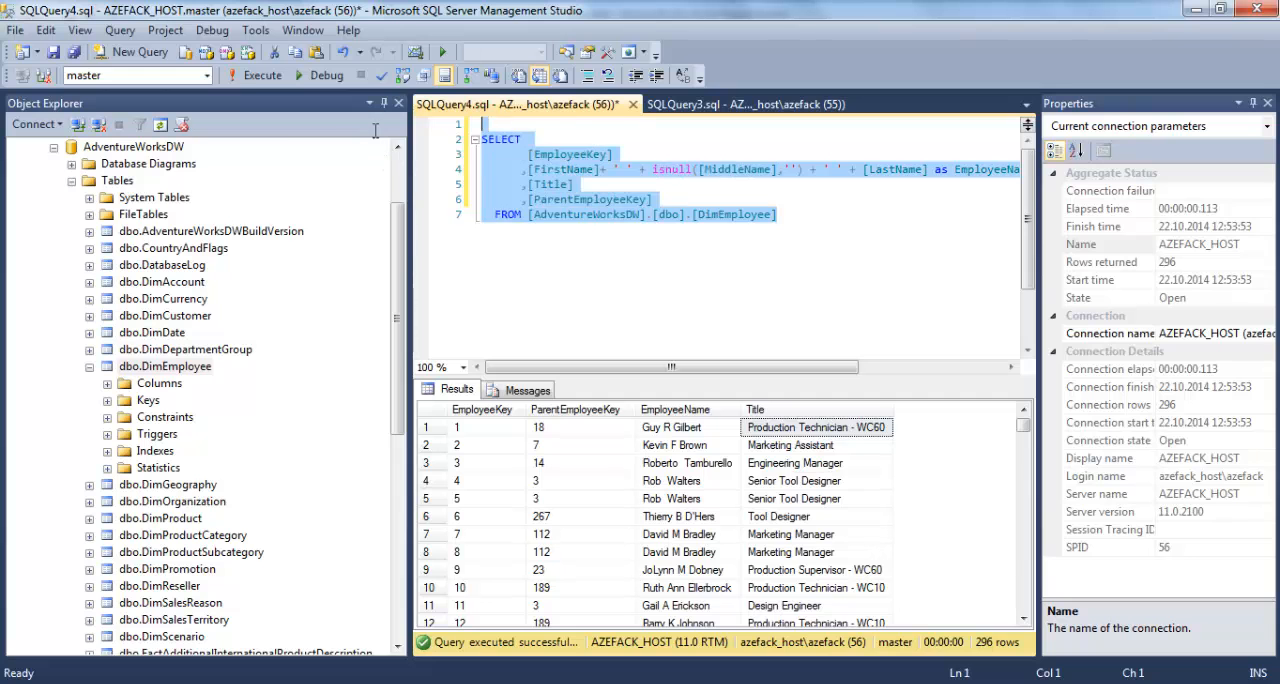
left_click(258, 76)
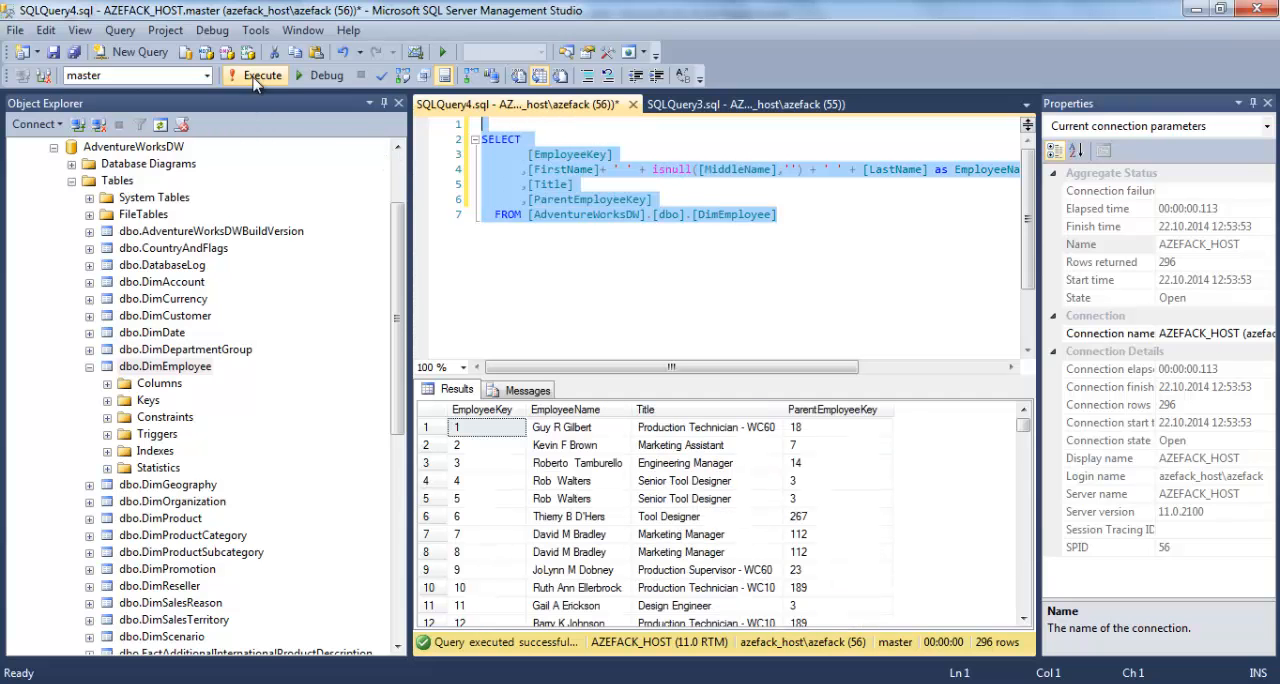
Trace the first employee's ParentEmployeeKey to the row with the matching EmployeeKey and read that manager's name and title.
left_click(819, 431)
left_click(484, 427)
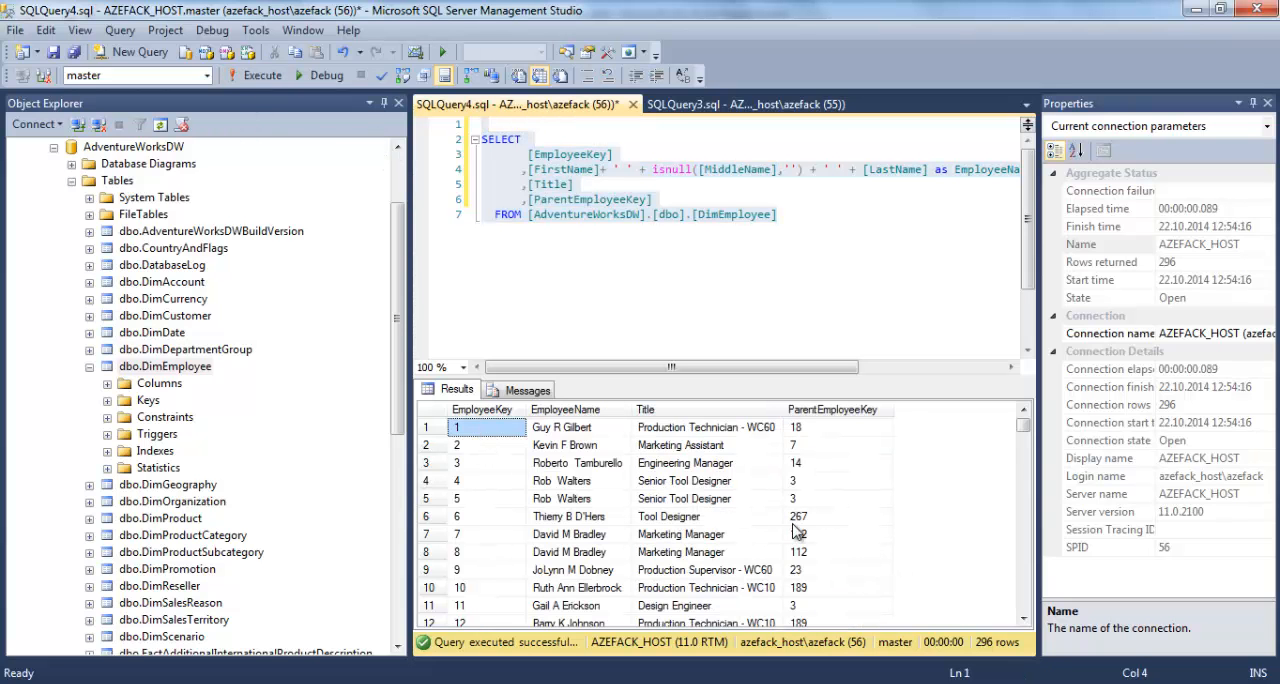
left_click(819, 426)
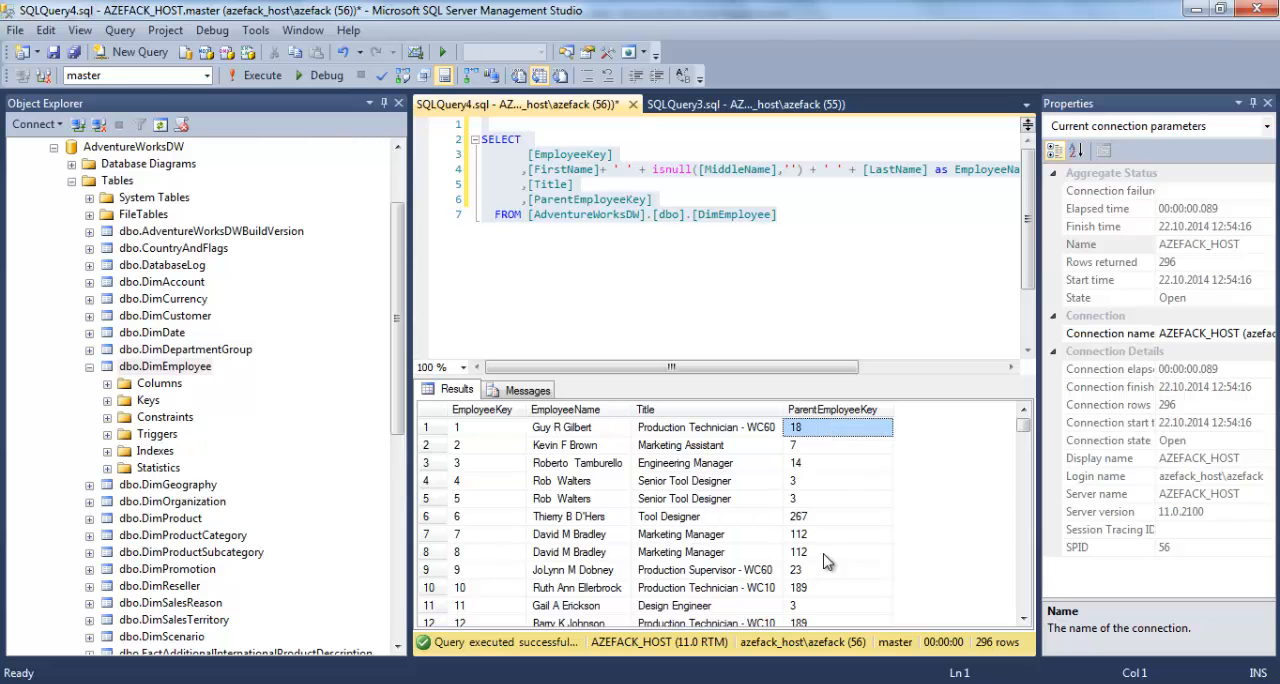
left_click(512, 605)
scroll(505, 605, "down", 1)
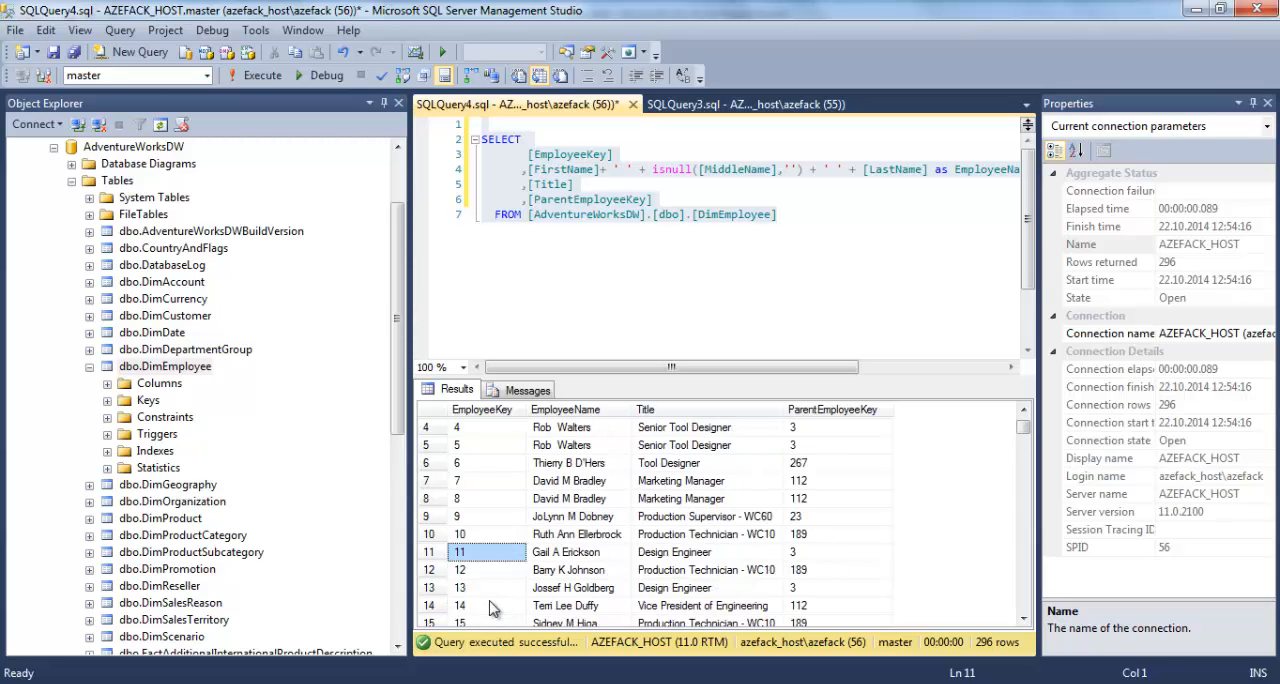
scroll(490, 608, "down", 1)
left_click(485, 623)
scroll(570, 615, "down", 1)
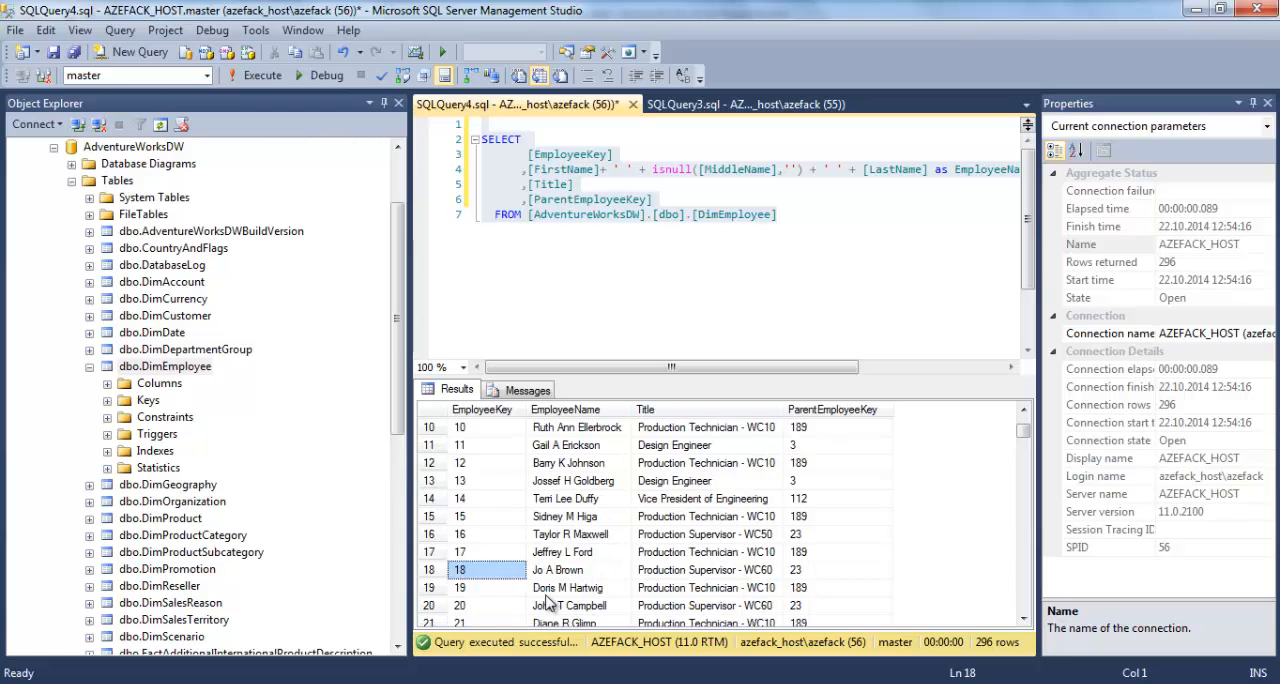
left_click(552, 573)
left_click(668, 570)
scroll(728, 578, "up", 3)
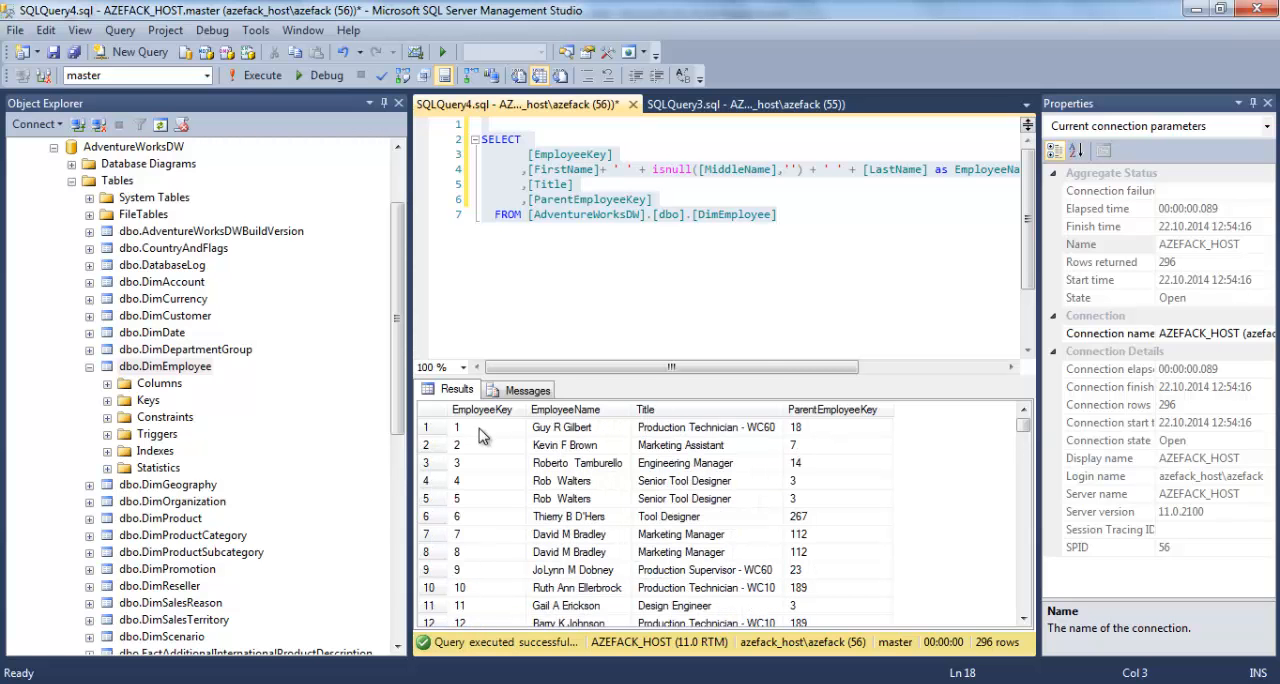
left_click(682, 436)
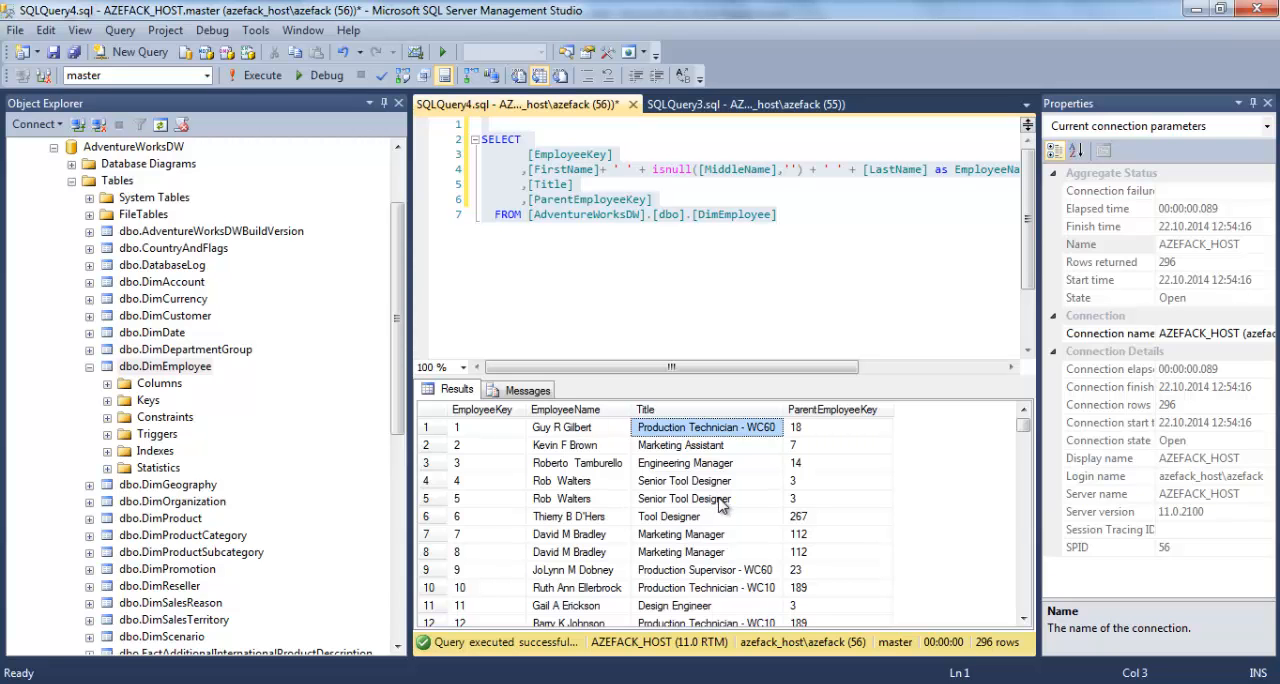
Copy the complete DimEmployee query and paste it as text into the query designer of Report Builder.
left_click(785, 214)
key("shift+Up")
key("shift+Up")
key("shift+Up")
key("shift+Up")
key("shift+Up")
key("shift+Up")
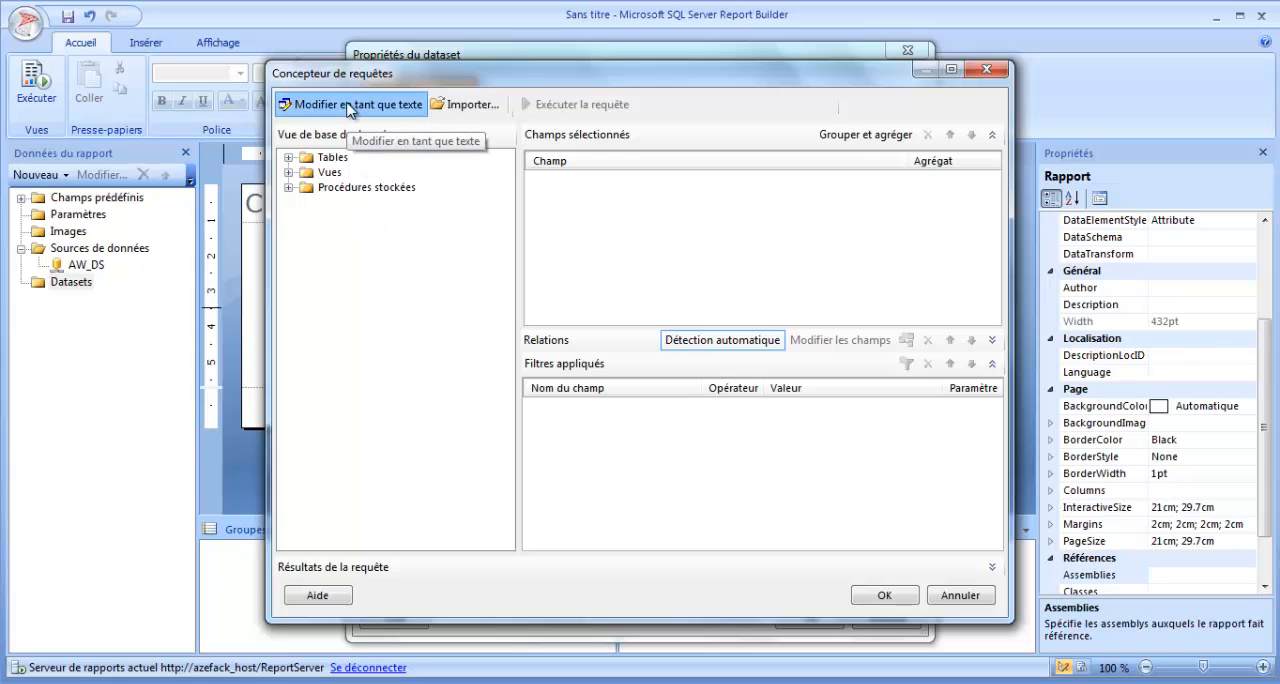
left_click(349, 105)
key("ctrl+v")
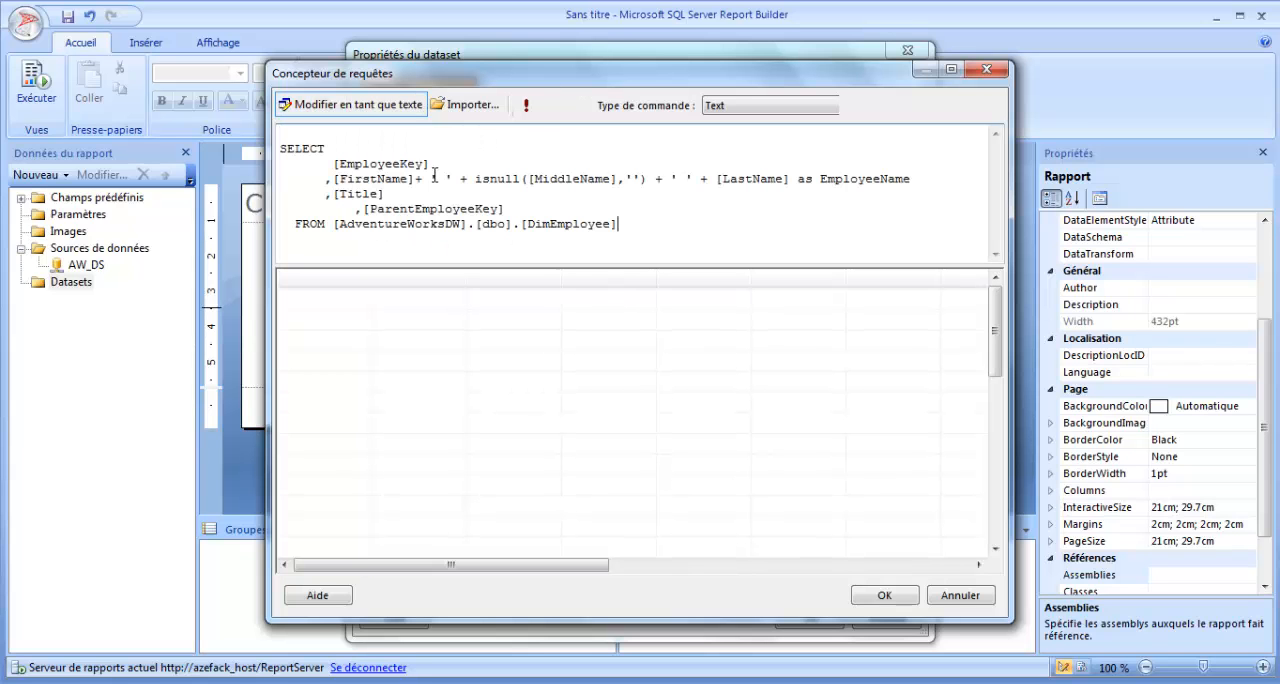
Run the pasted query in the designer, widen the Title result column, and accept the query and the Employe_ds dataset.
left_click(527, 104)
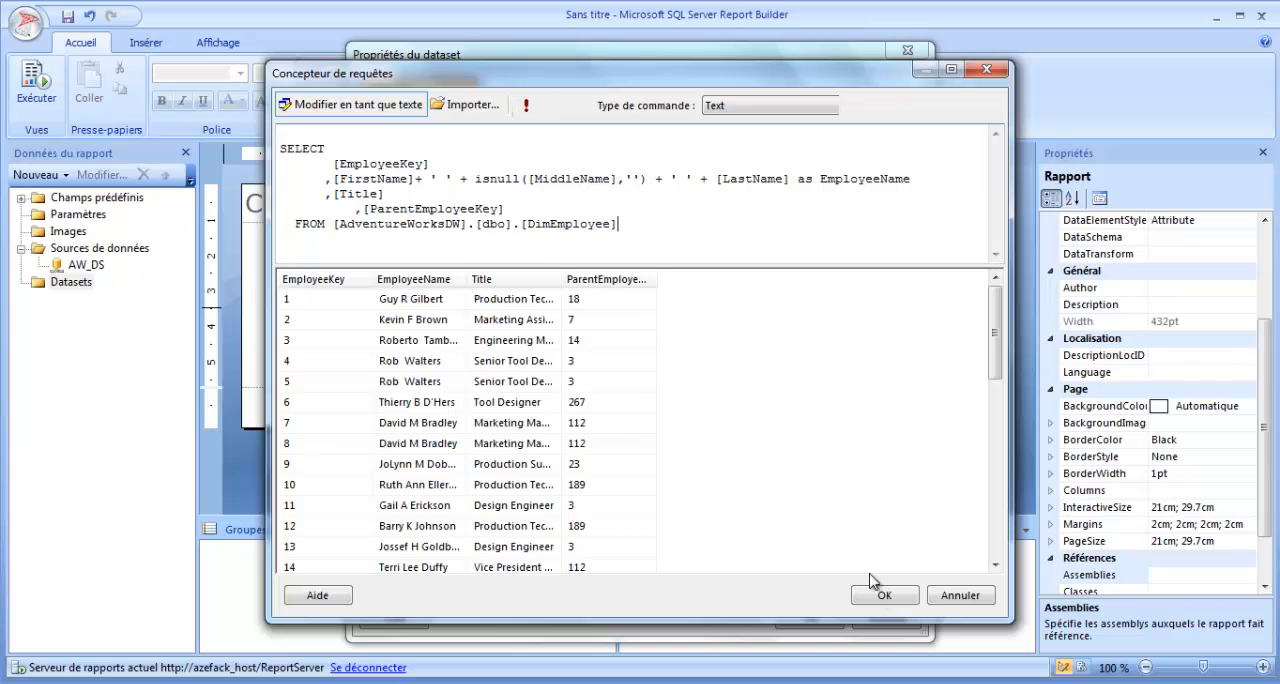
left_click_drag(565, 279, 592, 279)
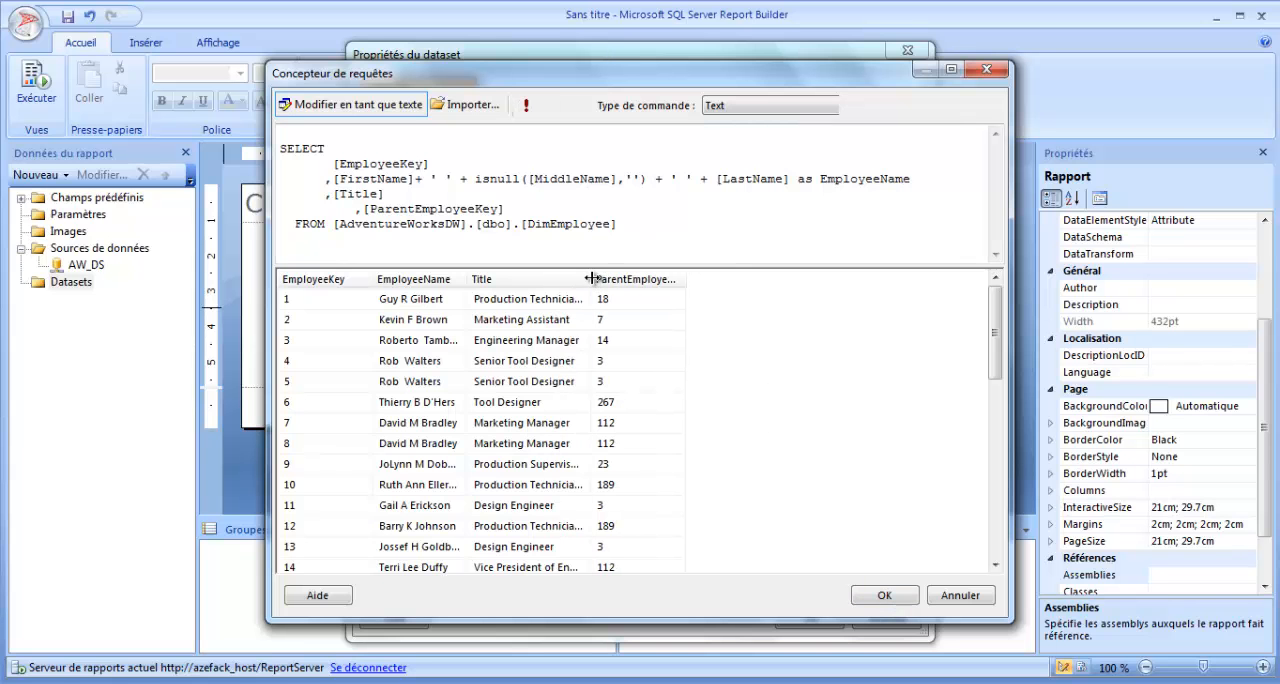
left_click(896, 603)
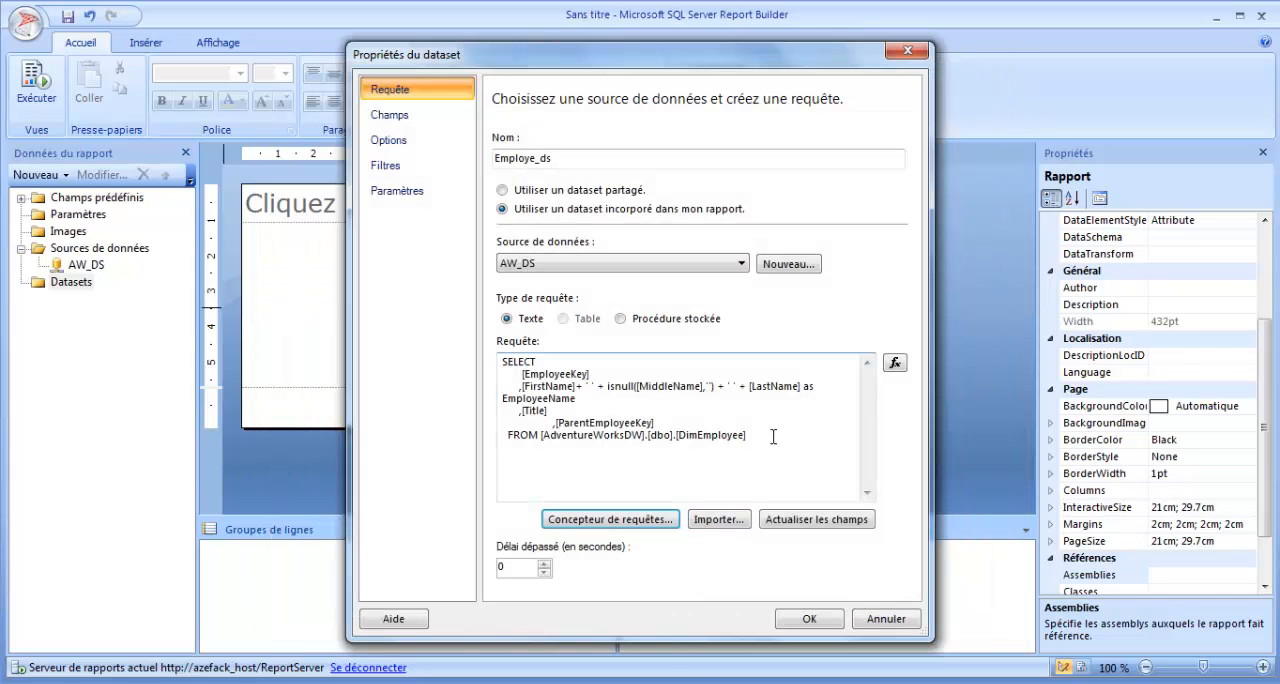
left_click_drag(773, 436, 472, 344)
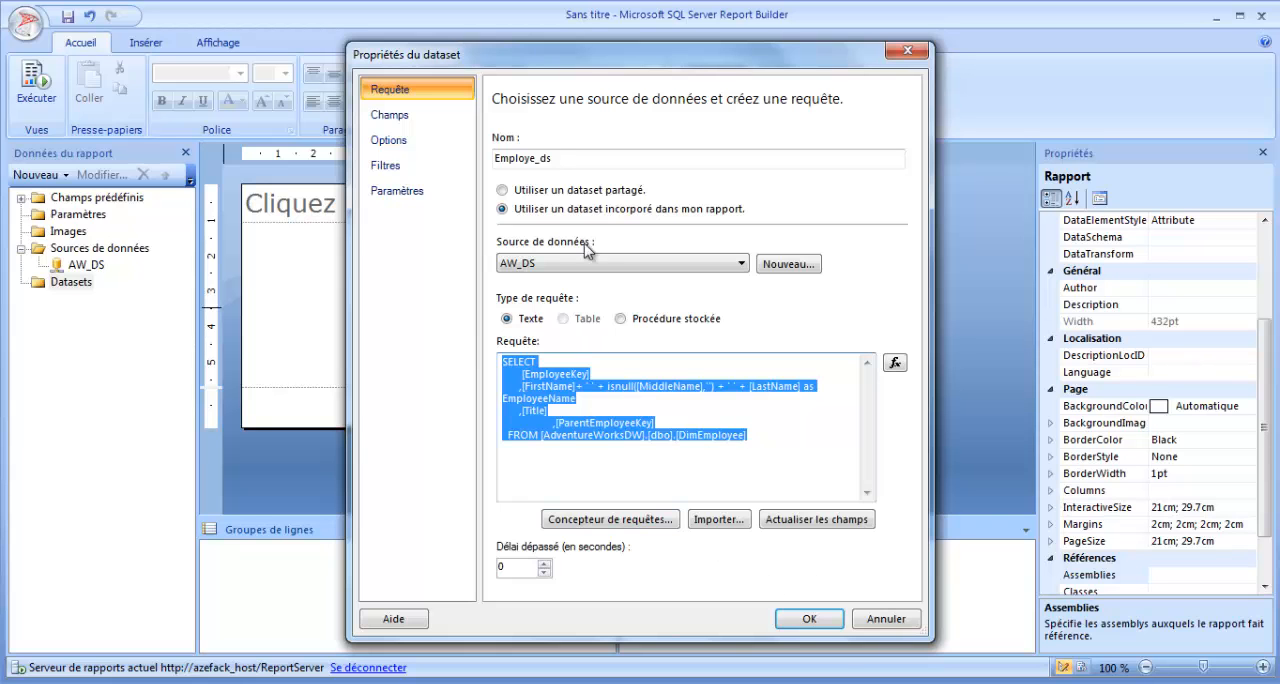
left_click(809, 618)
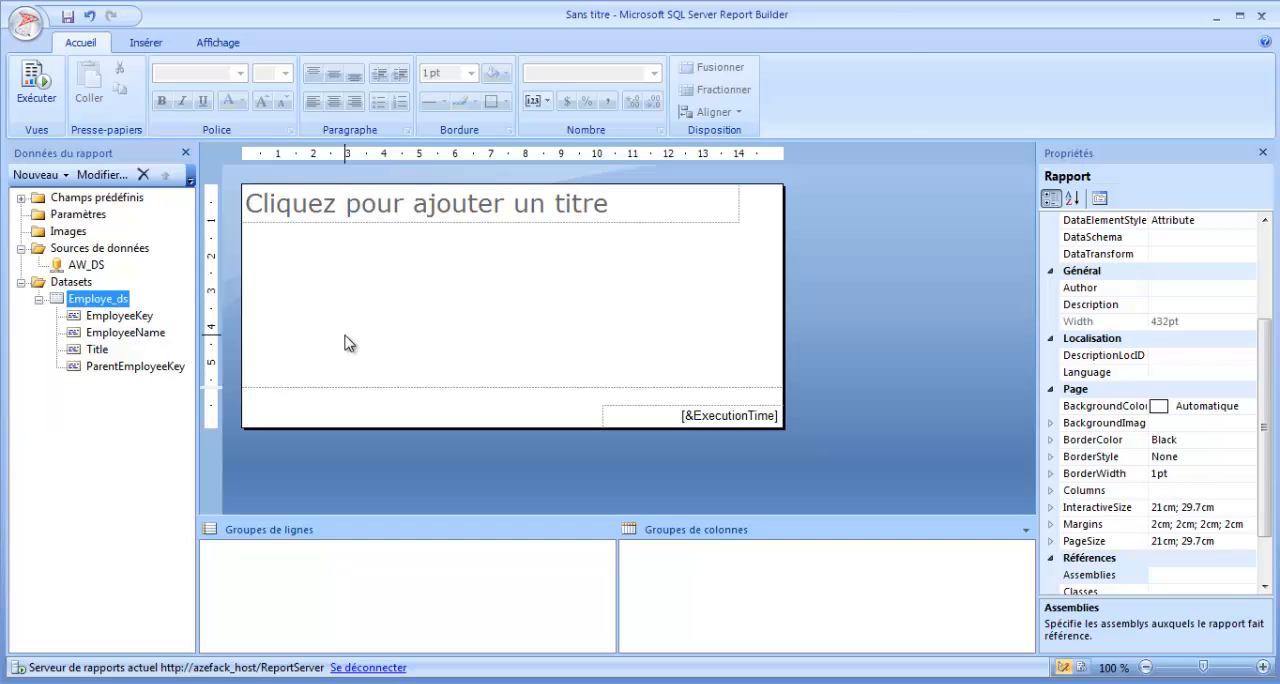
Insert an empty matrix in the report body beneath the title box.
left_click(143, 42)
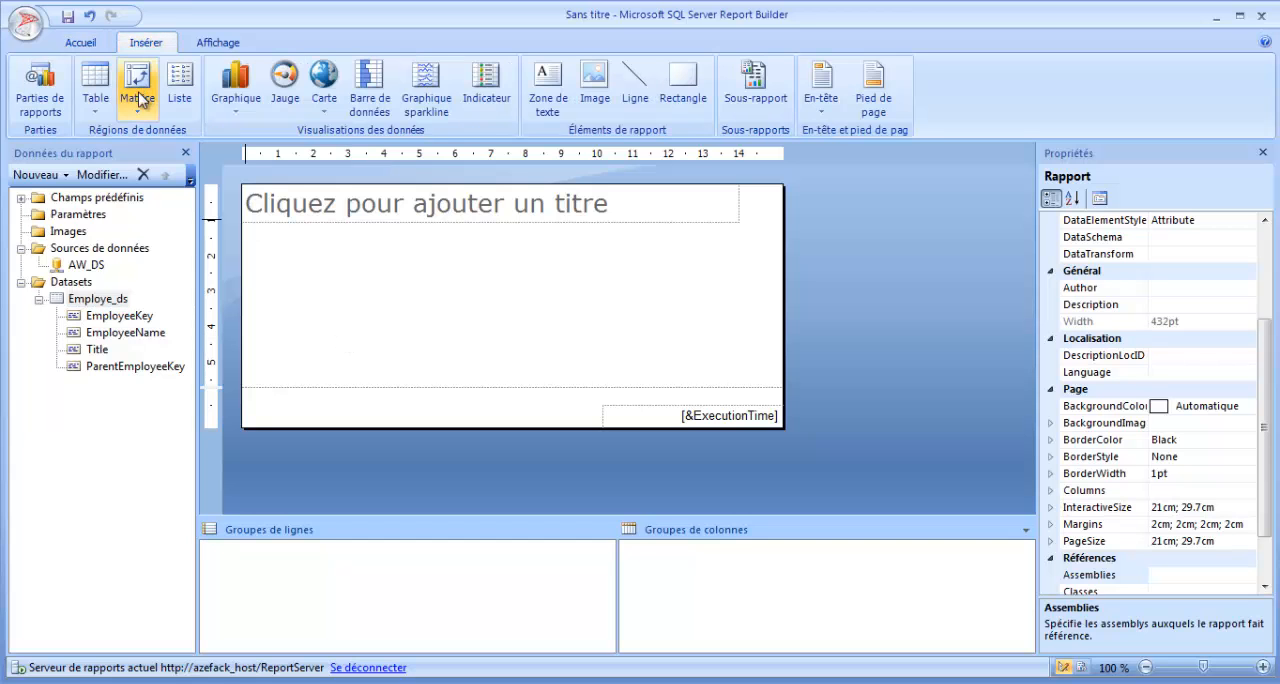
left_click(143, 95)
left_click(145, 155)
left_click(352, 284)
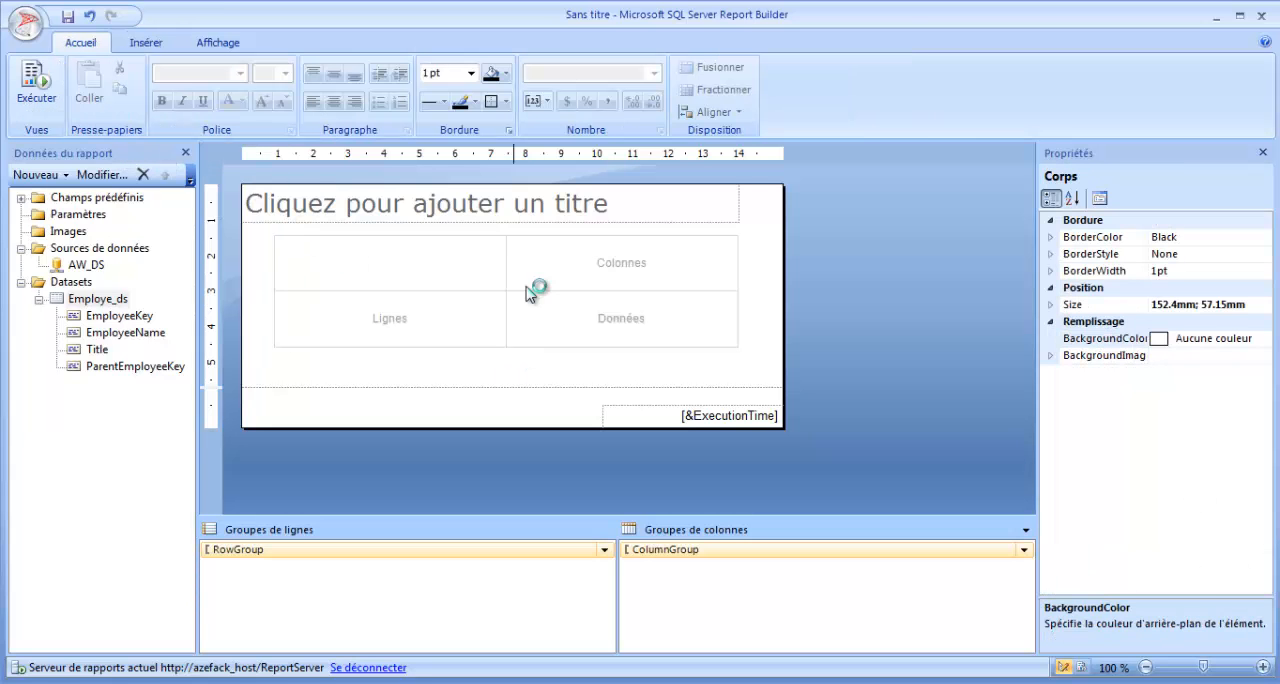
Set the report title to Employe-Manager.
left_click(571, 203)
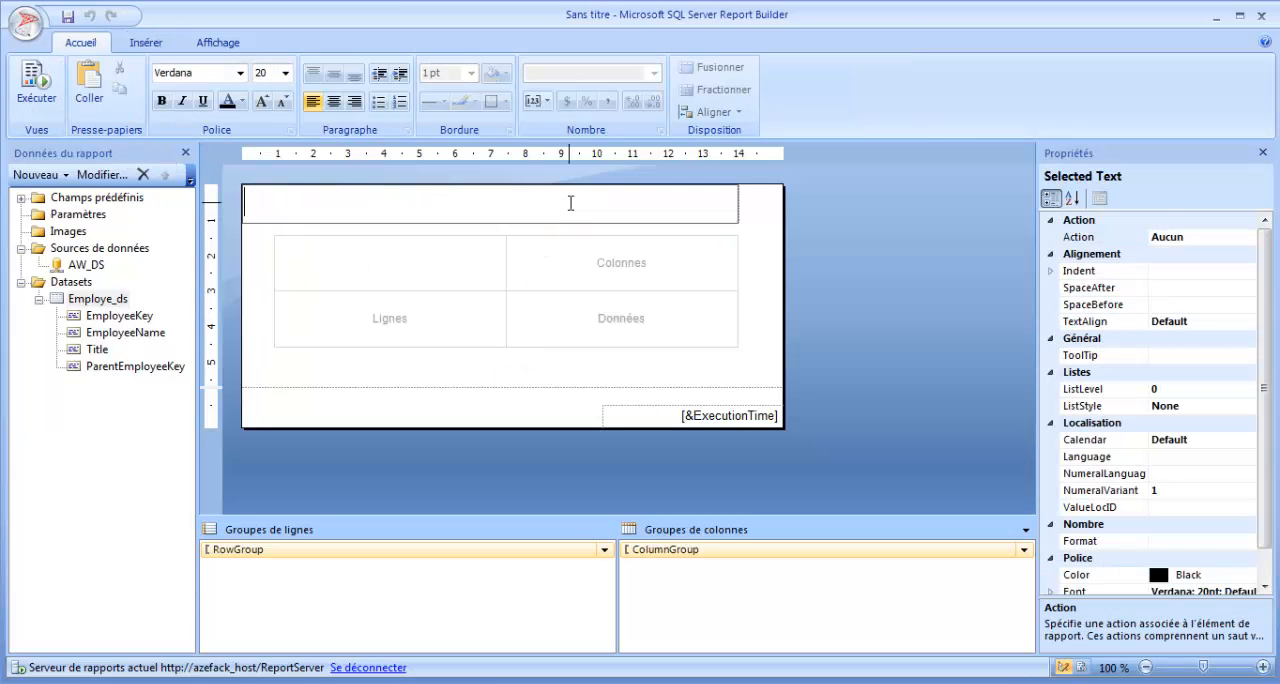
type("Parent-Enfa")
key("BackSpace")
key("BackSpace")
key("BackSpace")
key("BackSpace")
key("BackSpace")
key("BackSpace")
key("BackSpace")
type("Employe-Manager")
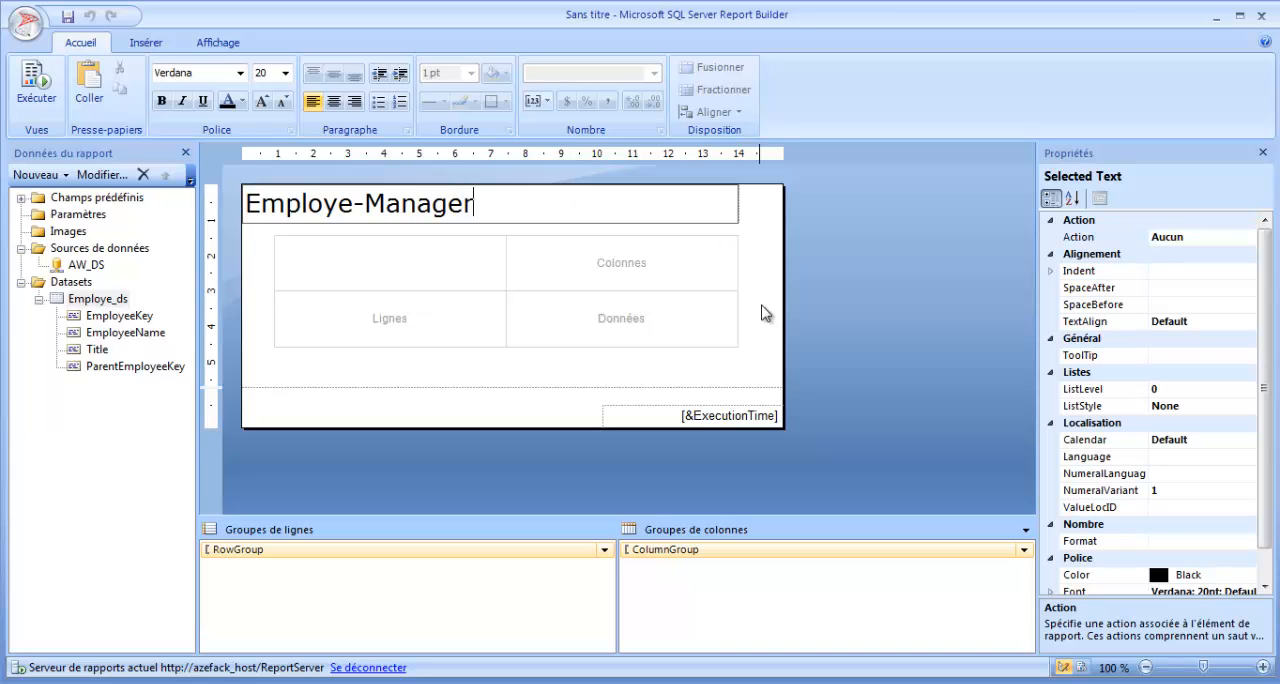
left_click(764, 337)
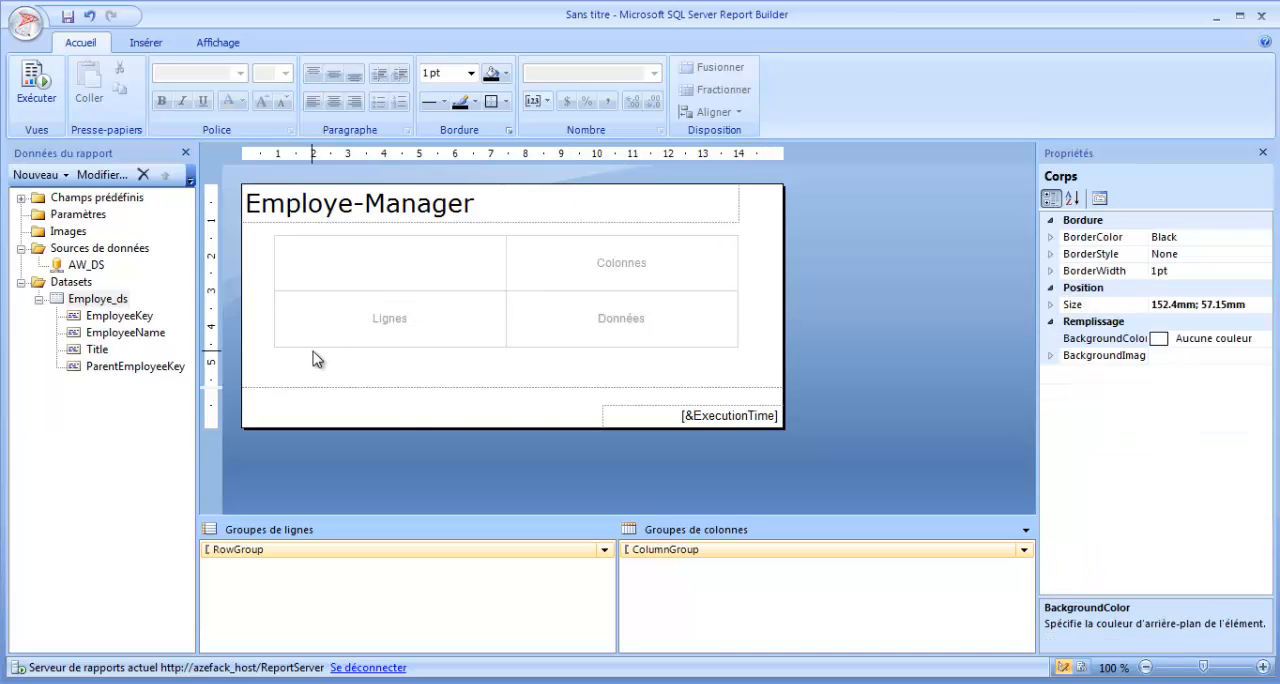
Group the matrix rows by EmployeeName, check the result in a preview, and add Title as a row field beside it.
left_click(531, 422)
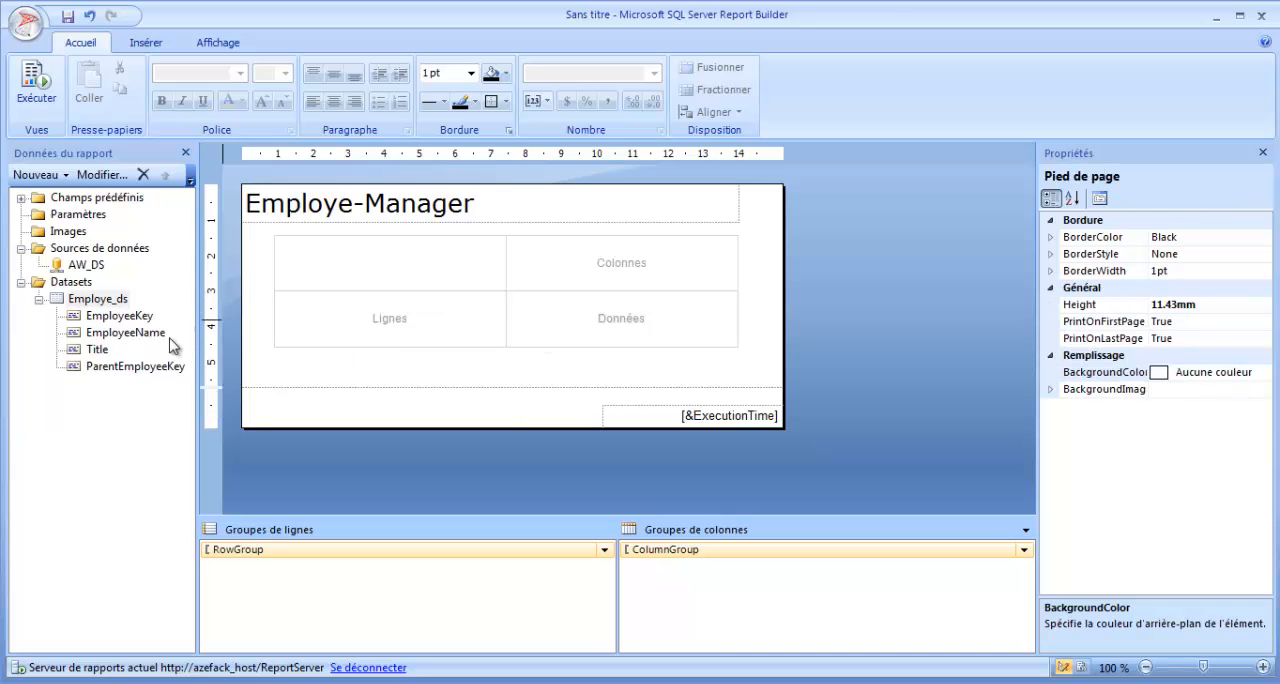
left_click_drag(136, 340, 395, 324)
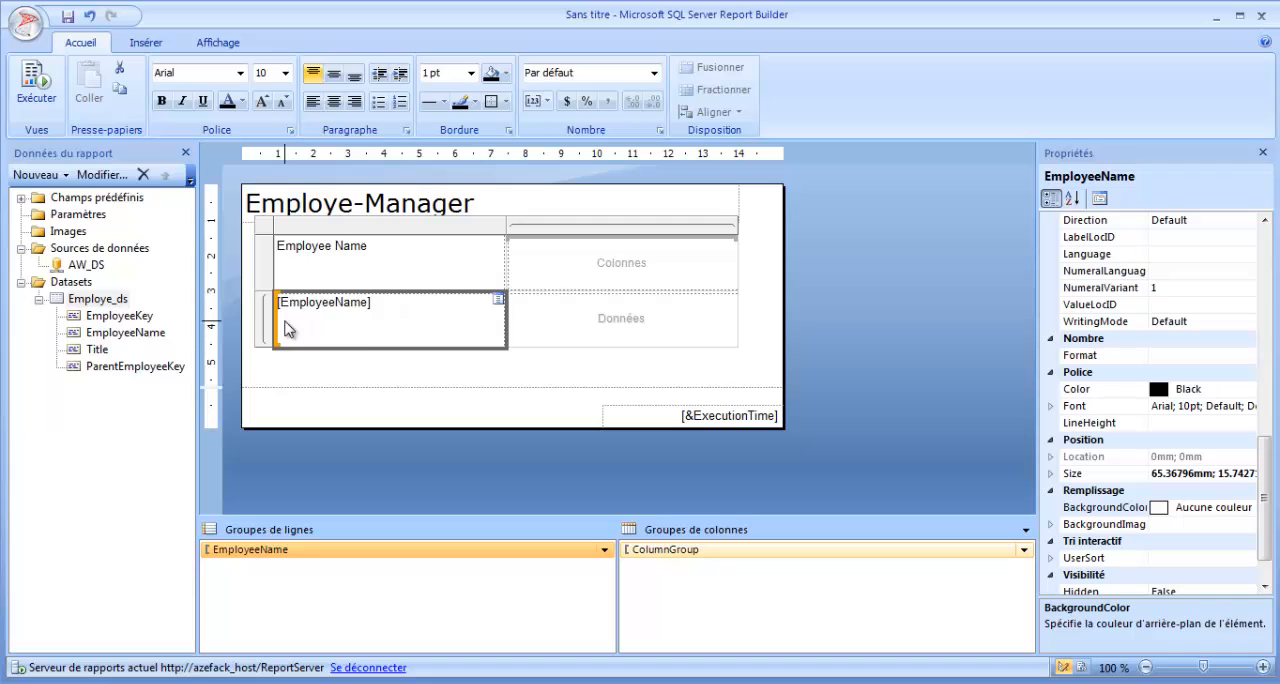
left_click(37, 97)
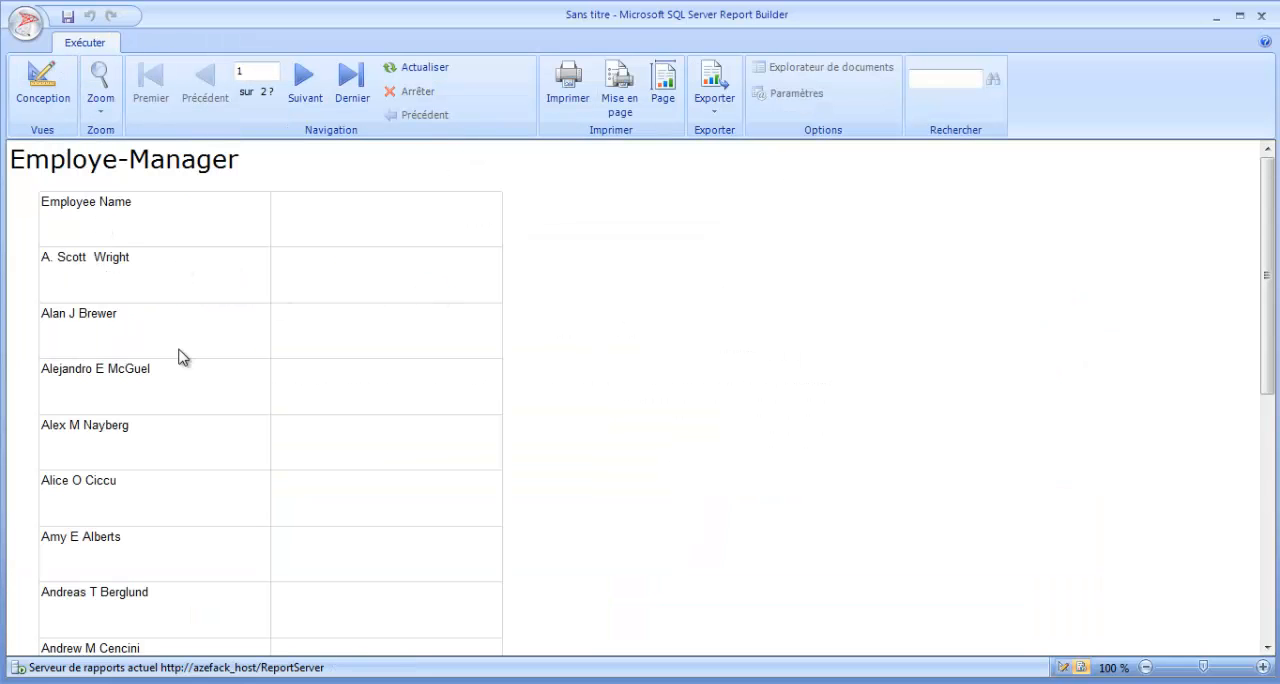
left_click(42, 97)
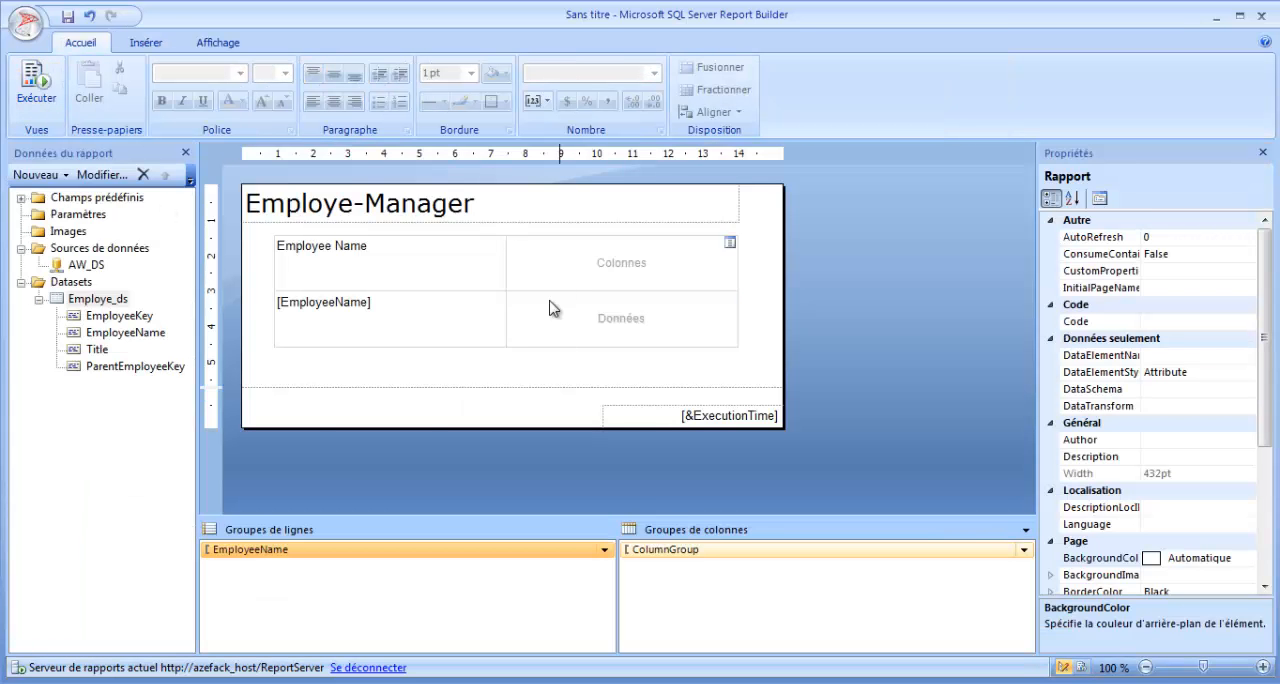
left_click_drag(106, 350, 502, 318)
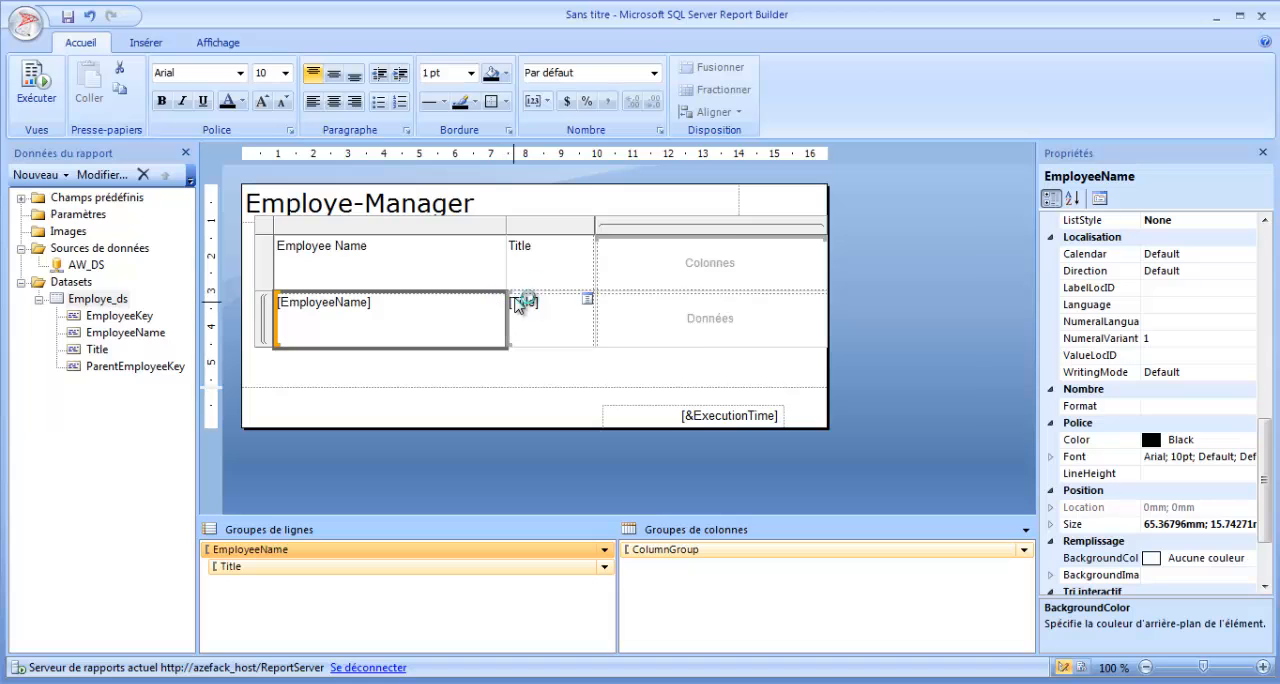
Make the matrix header row bold and centred, and preview the report before returning to the design view.
left_click(250, 262)
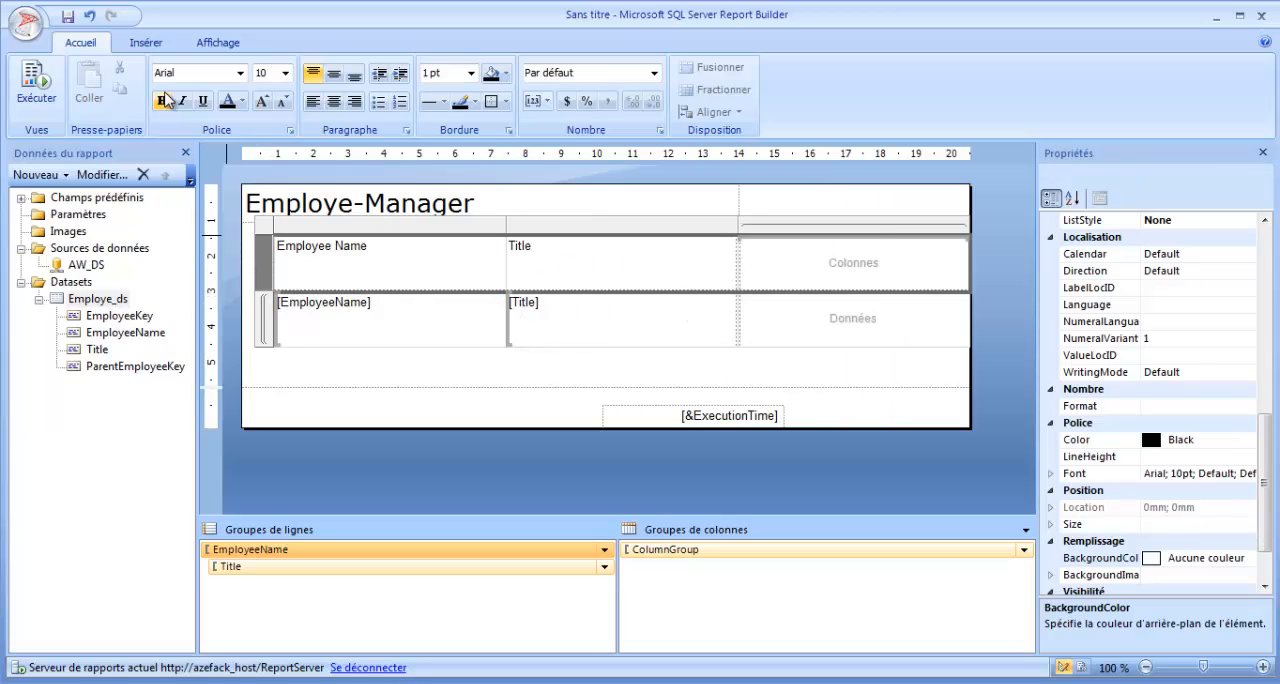
left_click(162, 101)
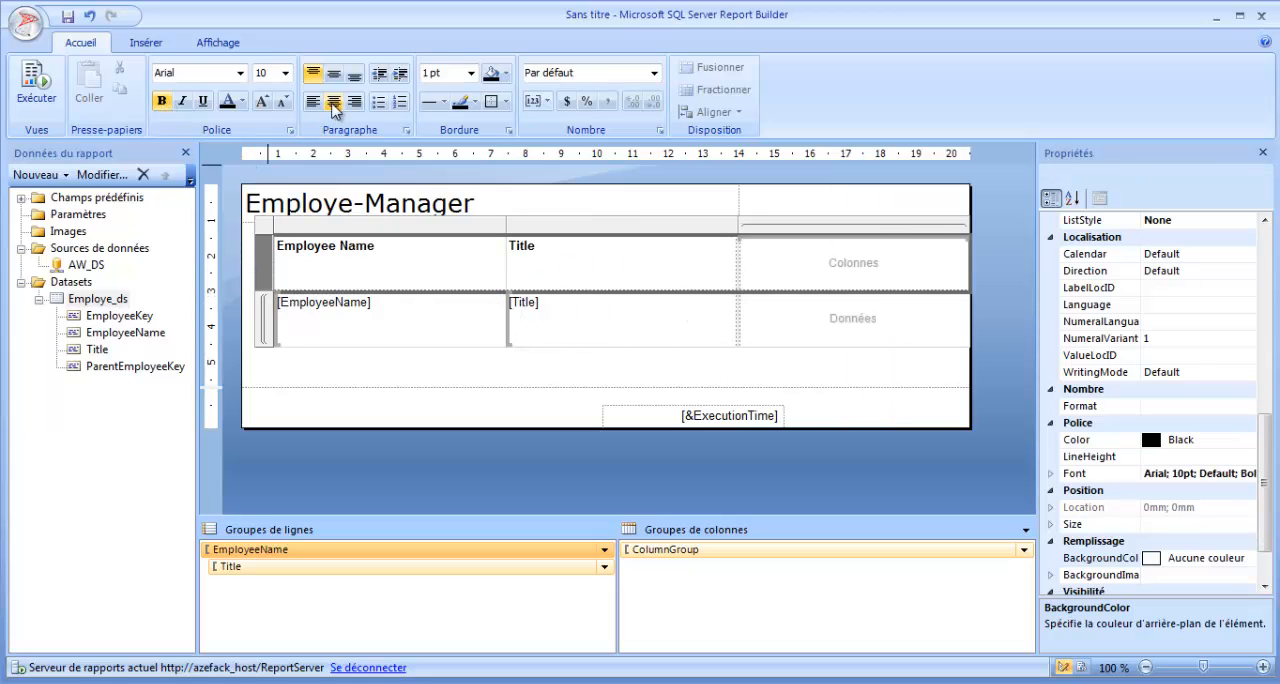
left_click(334, 102)
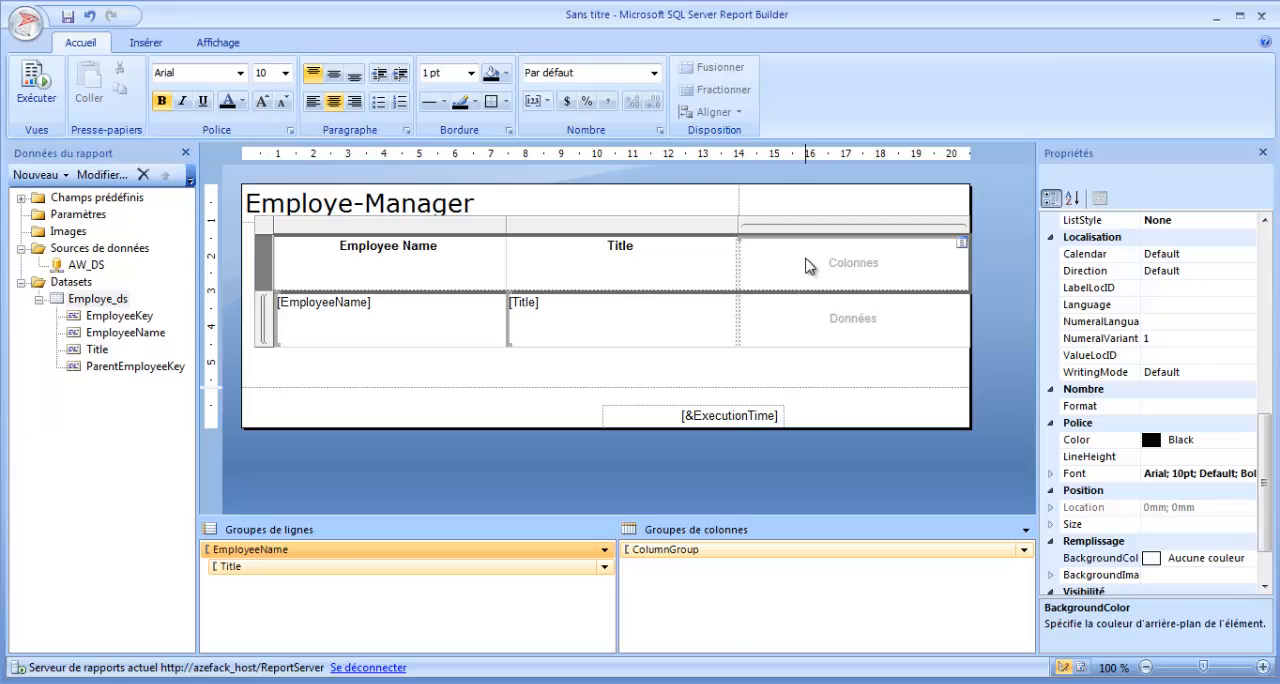
key("F5")
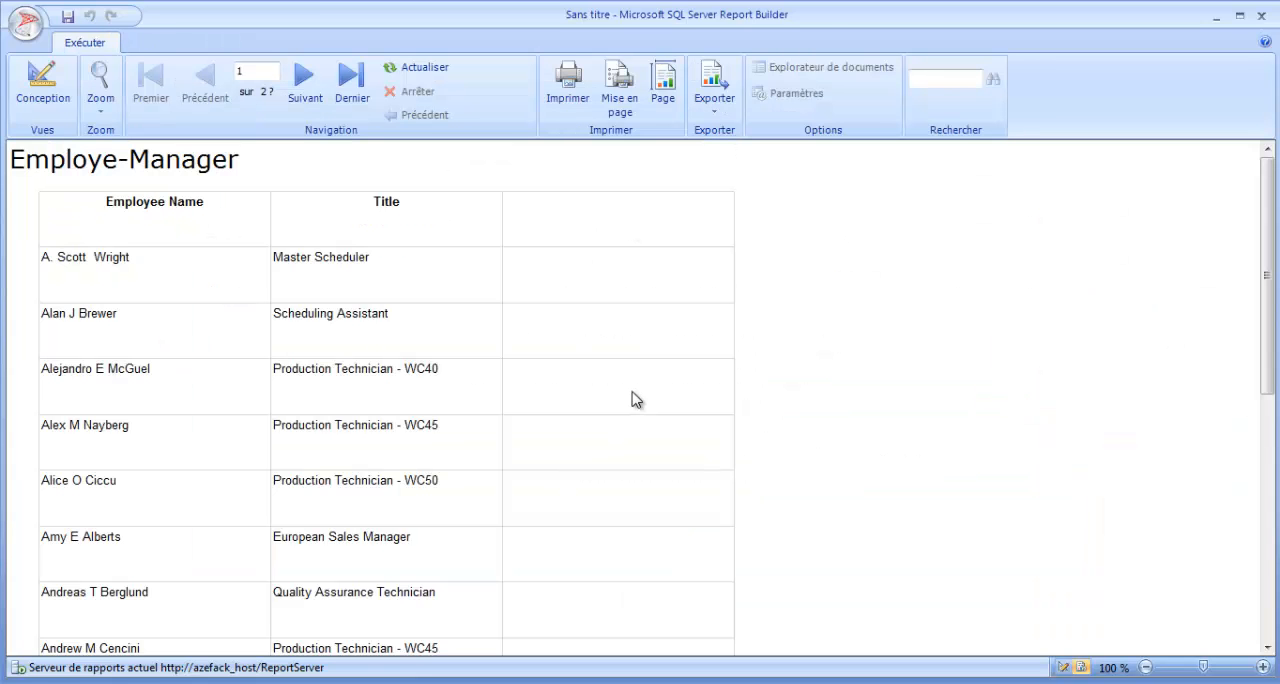
left_click(45, 92)
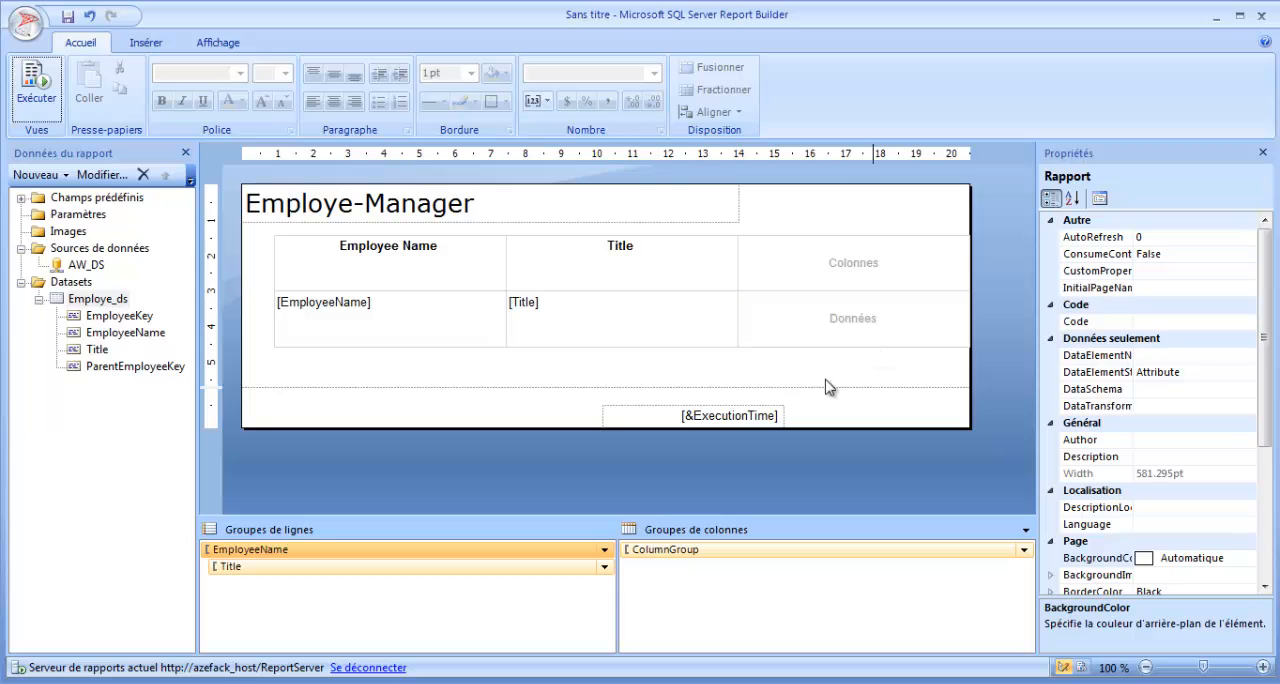
left_click(612, 266)
left_click(394, 326)
left_click(557, 323)
left_click(833, 323)
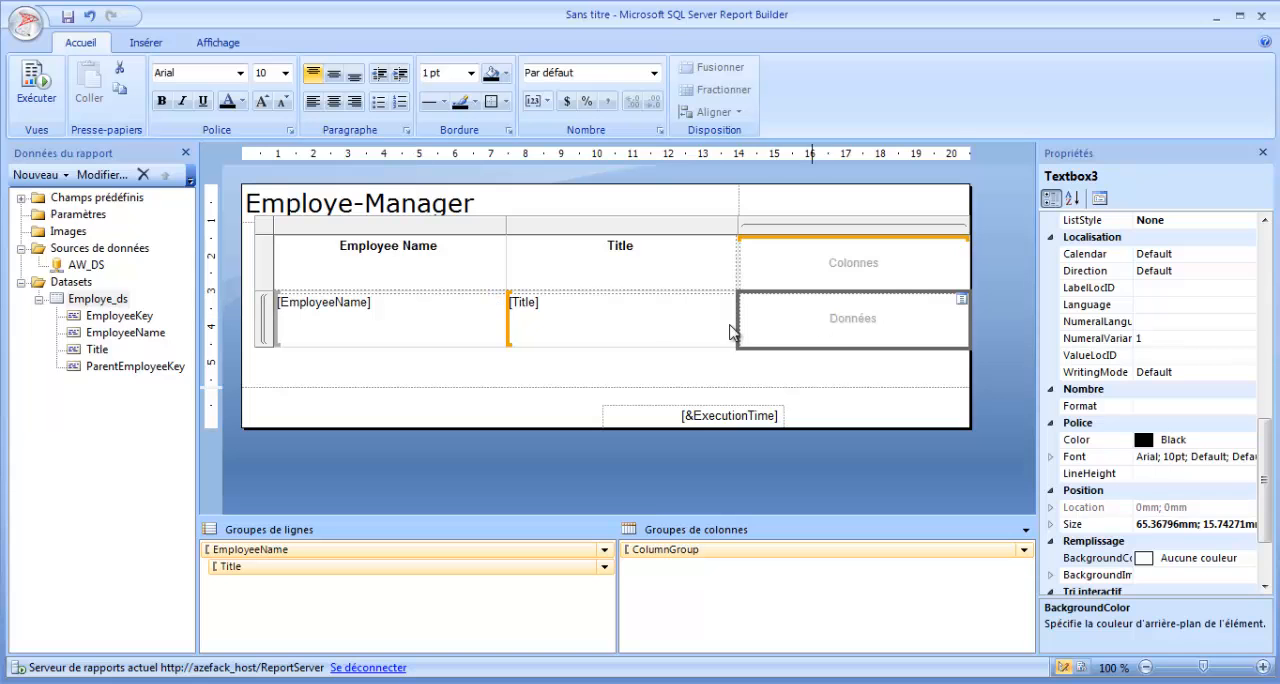
right_click(874, 324)
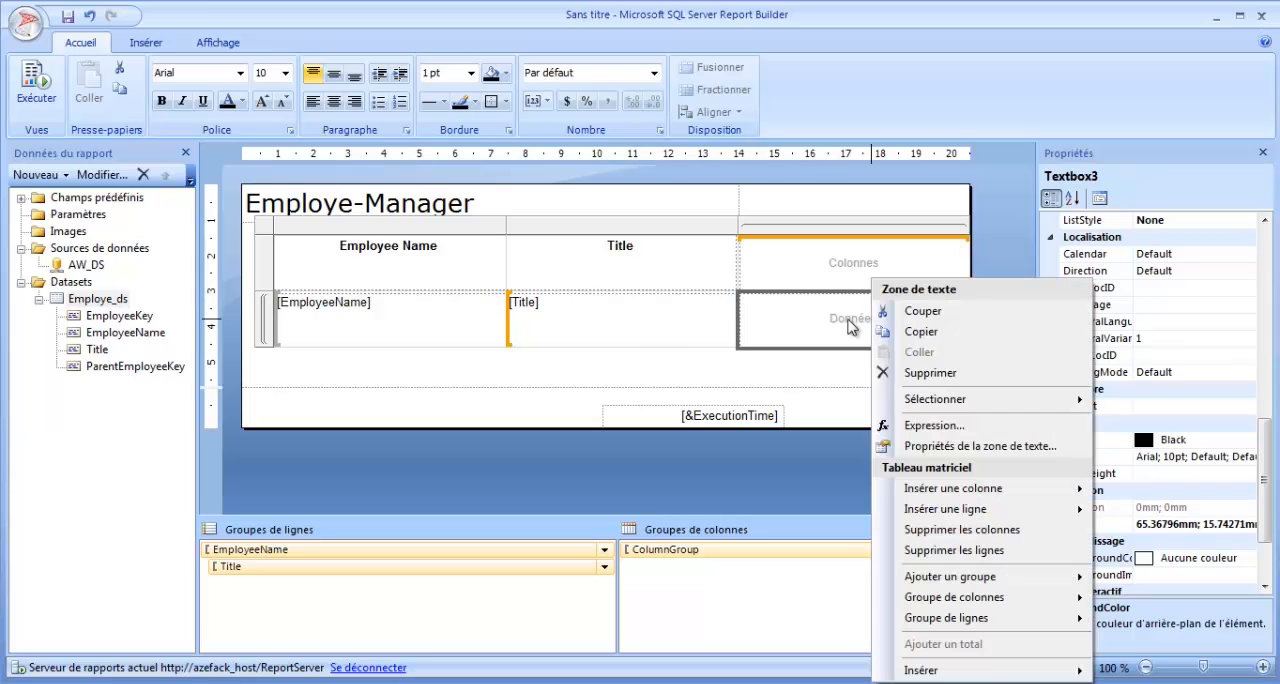
left_click(826, 322)
left_click(668, 368)
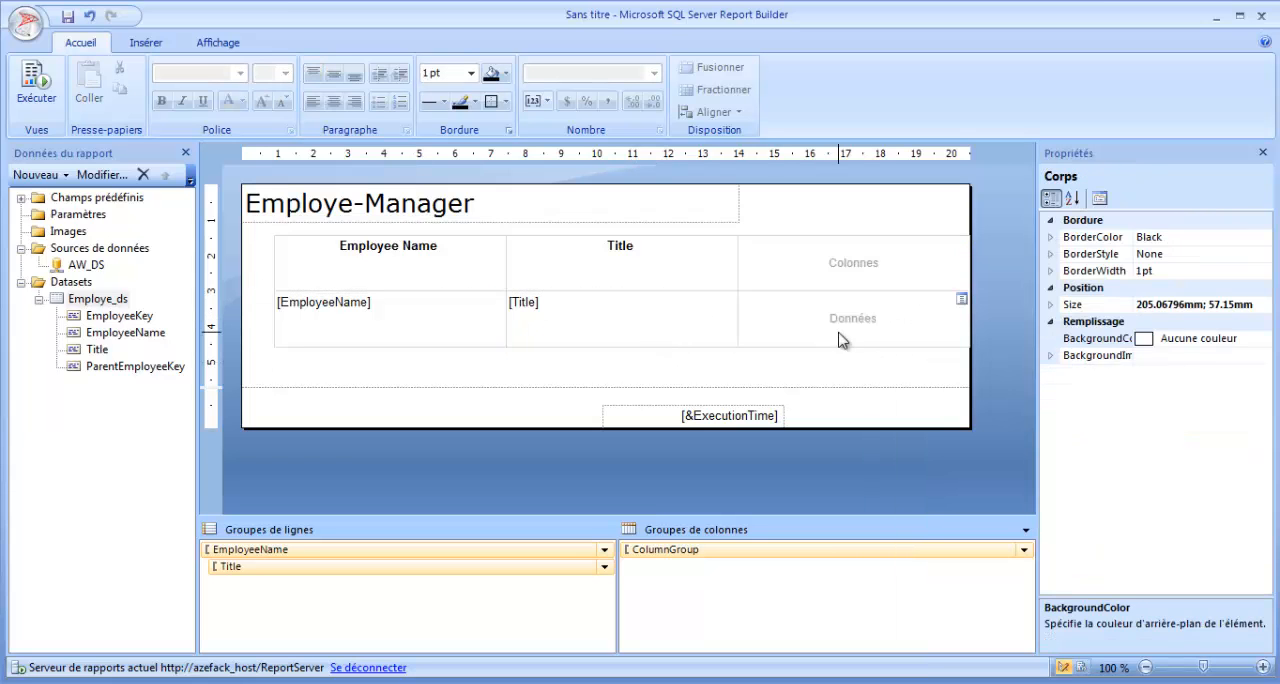
left_click(841, 338)
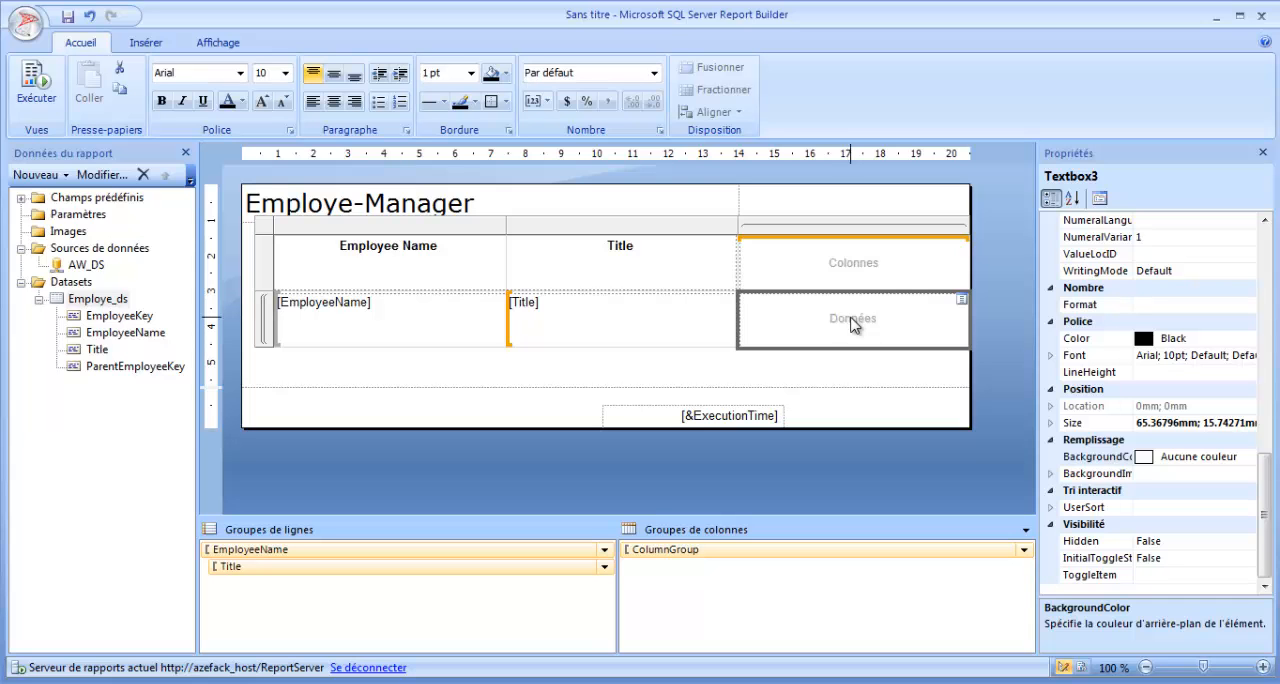
right_click(853, 323)
left_click(841, 325)
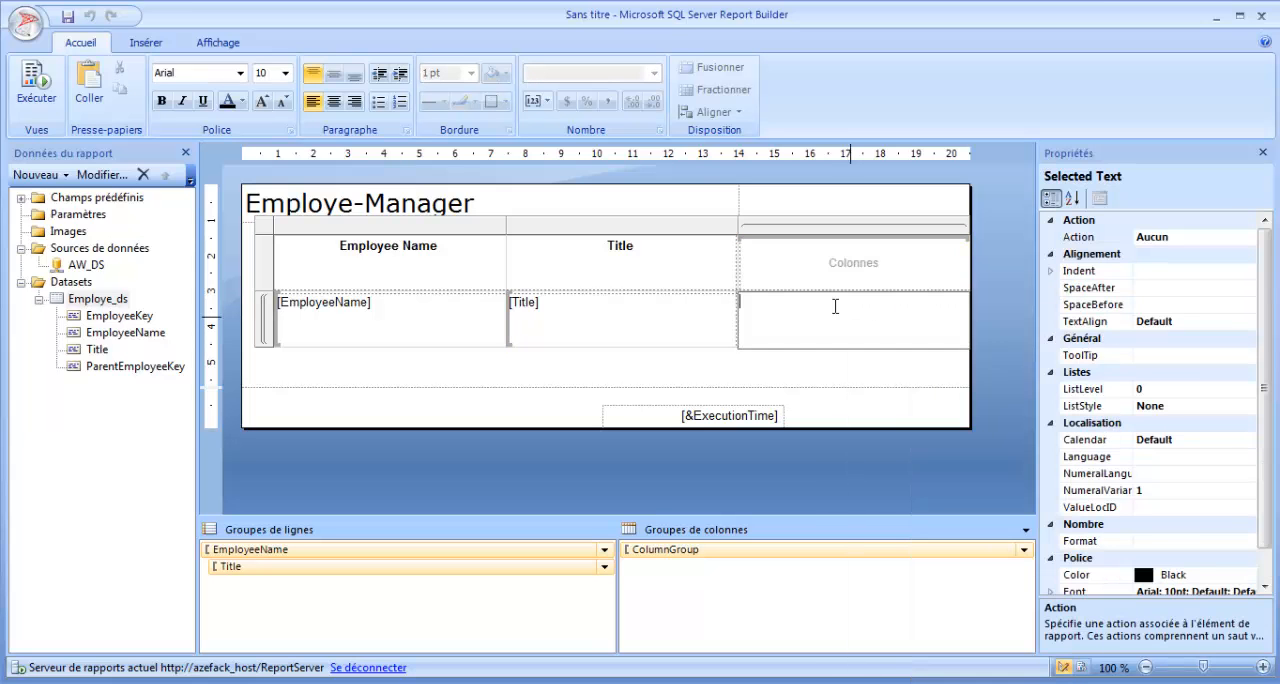
Enter Niveau as the header of the matrix's third column.
left_click(845, 265)
type("H")
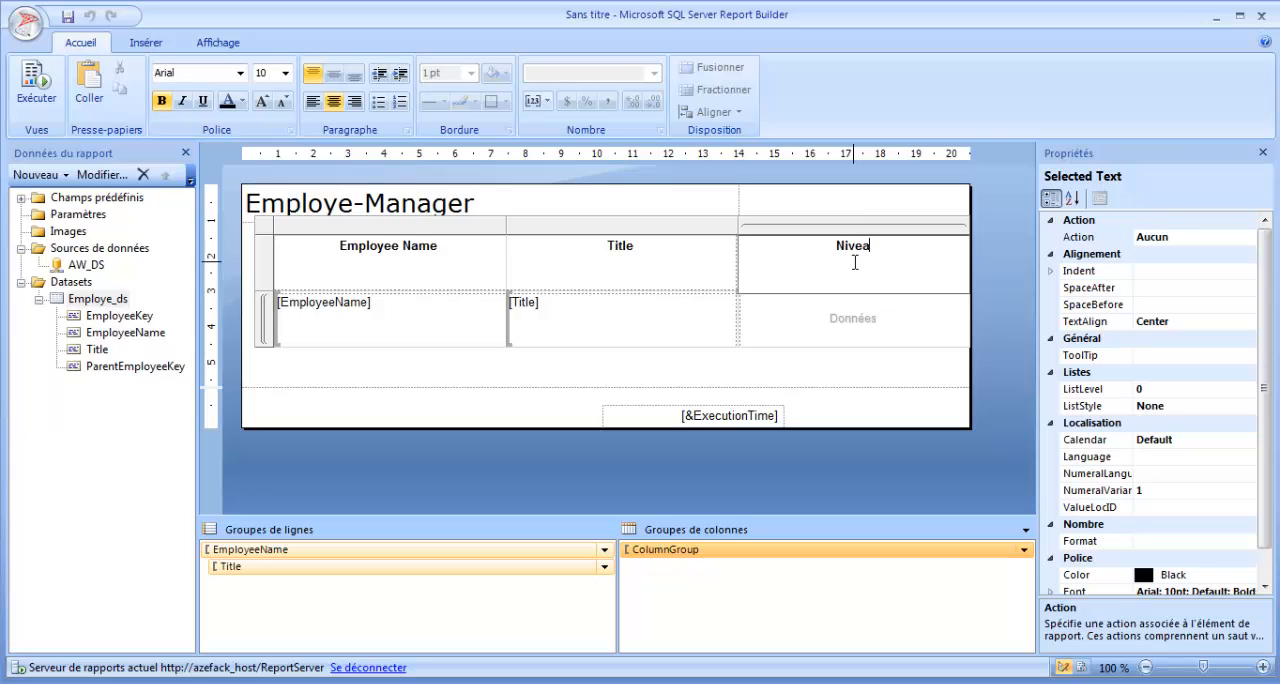
Find the Level function for the data cell's expression, copy its example =Level("GroupByInitial"), and leave the expression editor.
left_click(891, 329)
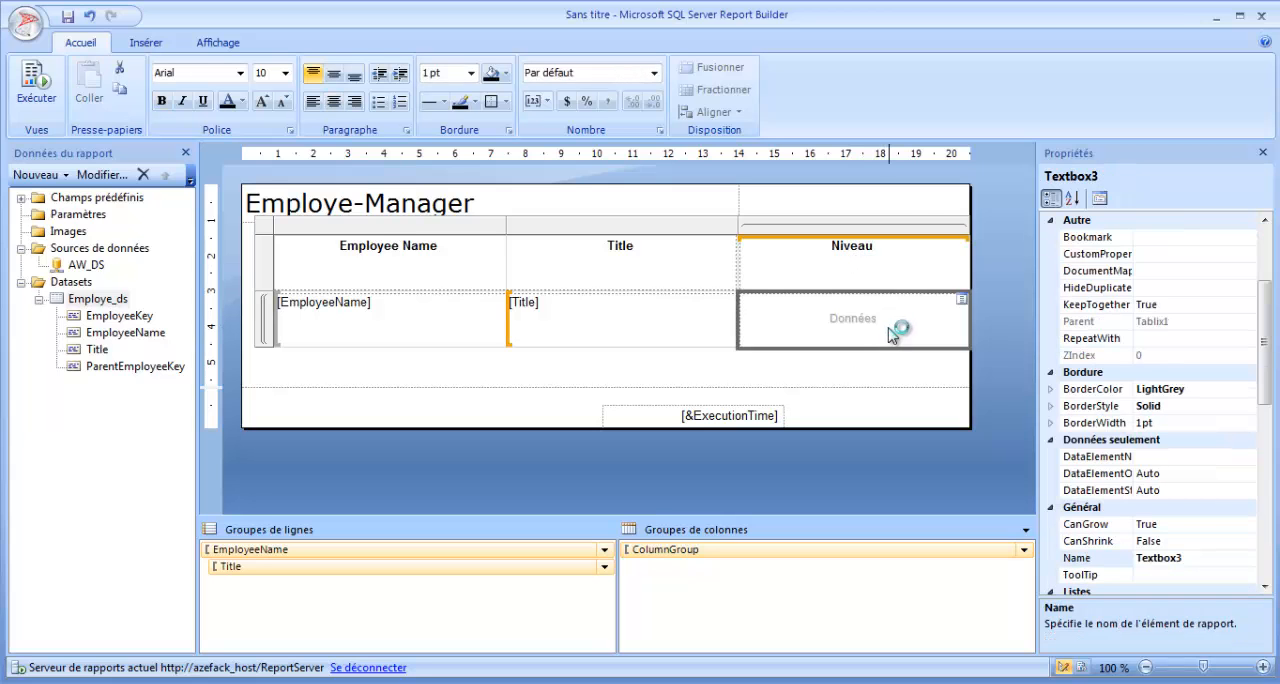
right_click(890, 330)
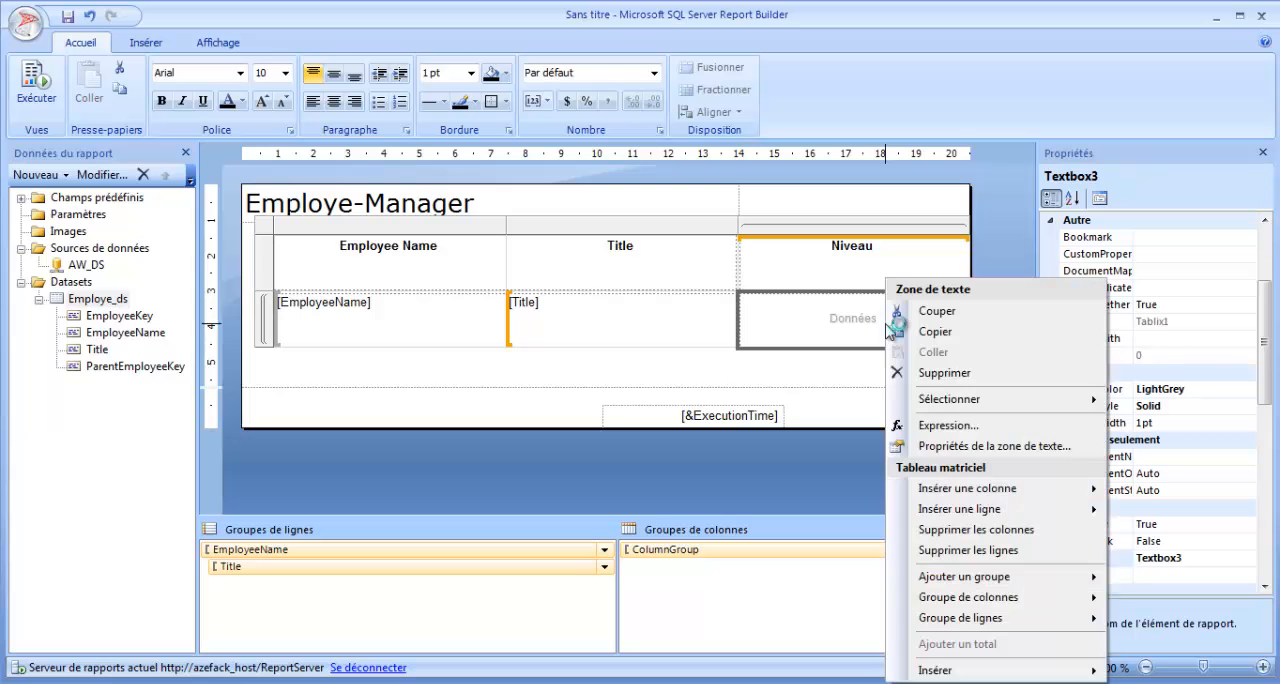
left_click(958, 426)
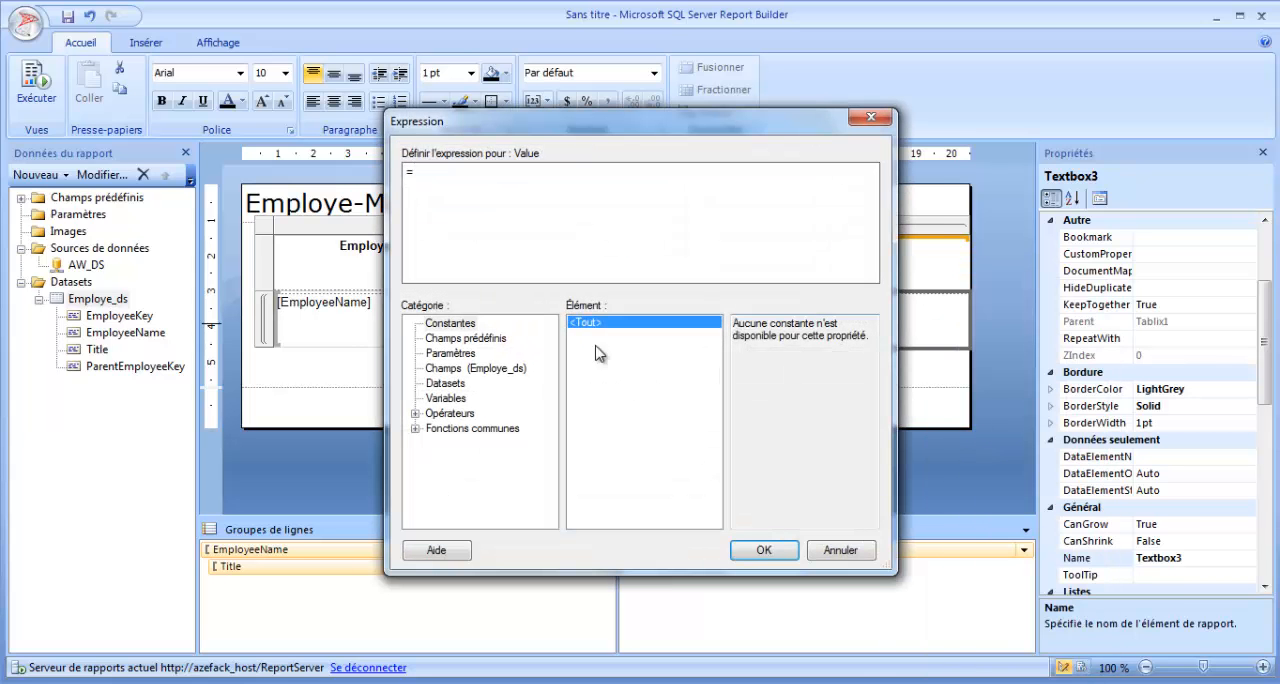
left_click(415, 428)
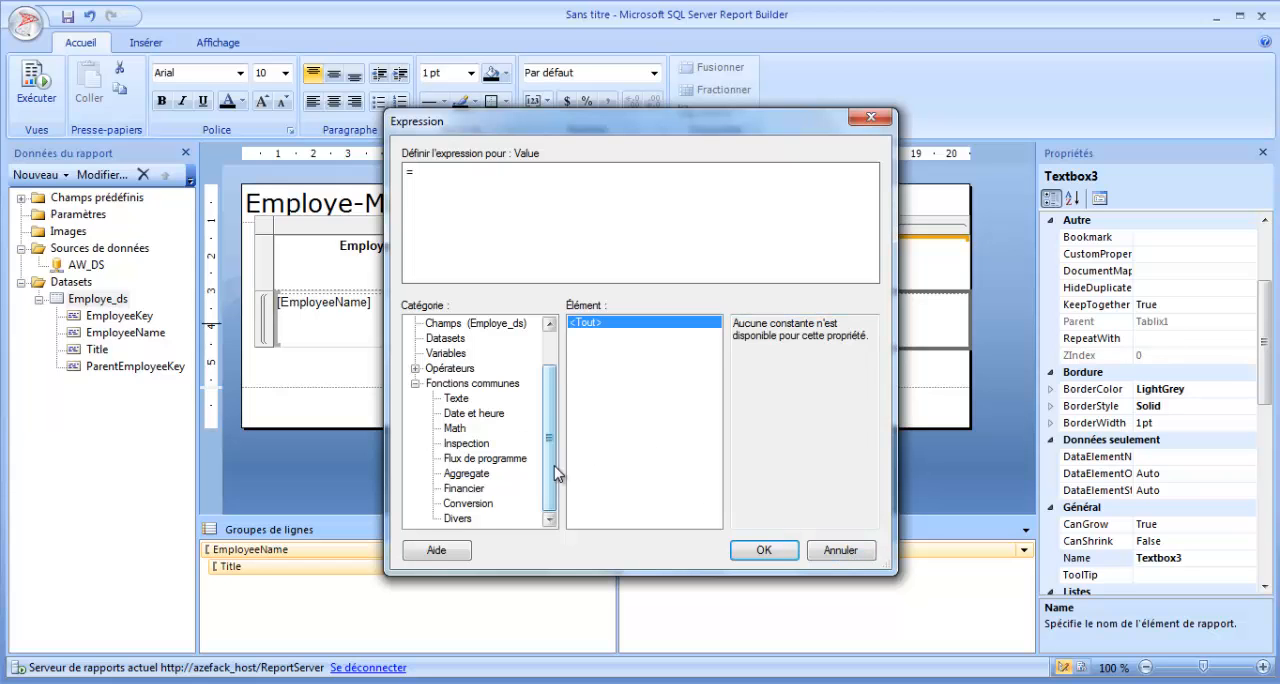
left_click(458, 518)
left_click(598, 338)
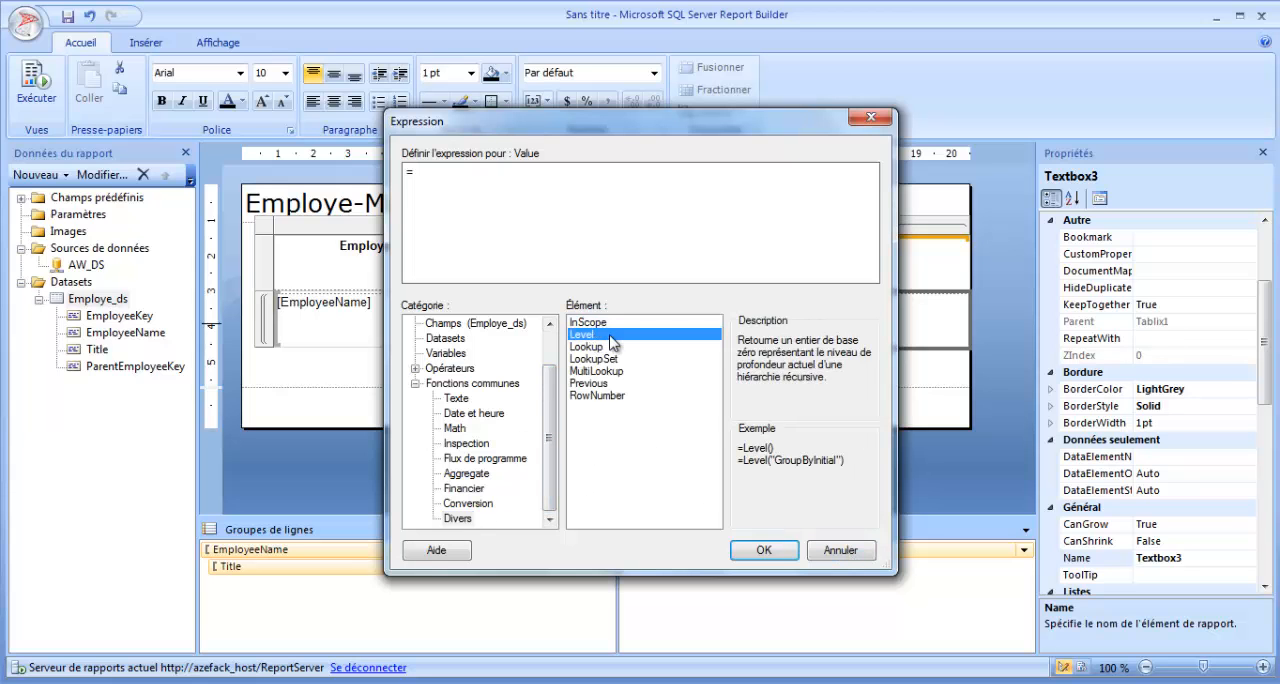
left_click_drag(851, 463, 700, 459)
key("ctrl+c")
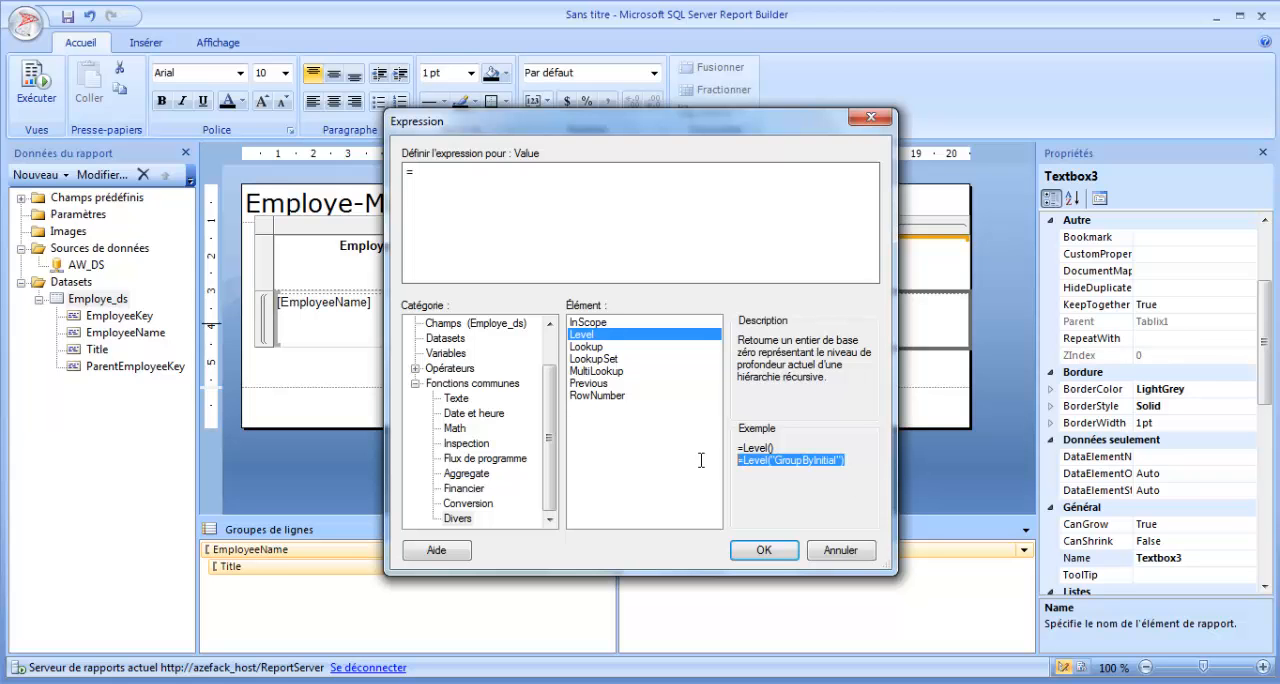
left_click(843, 552)
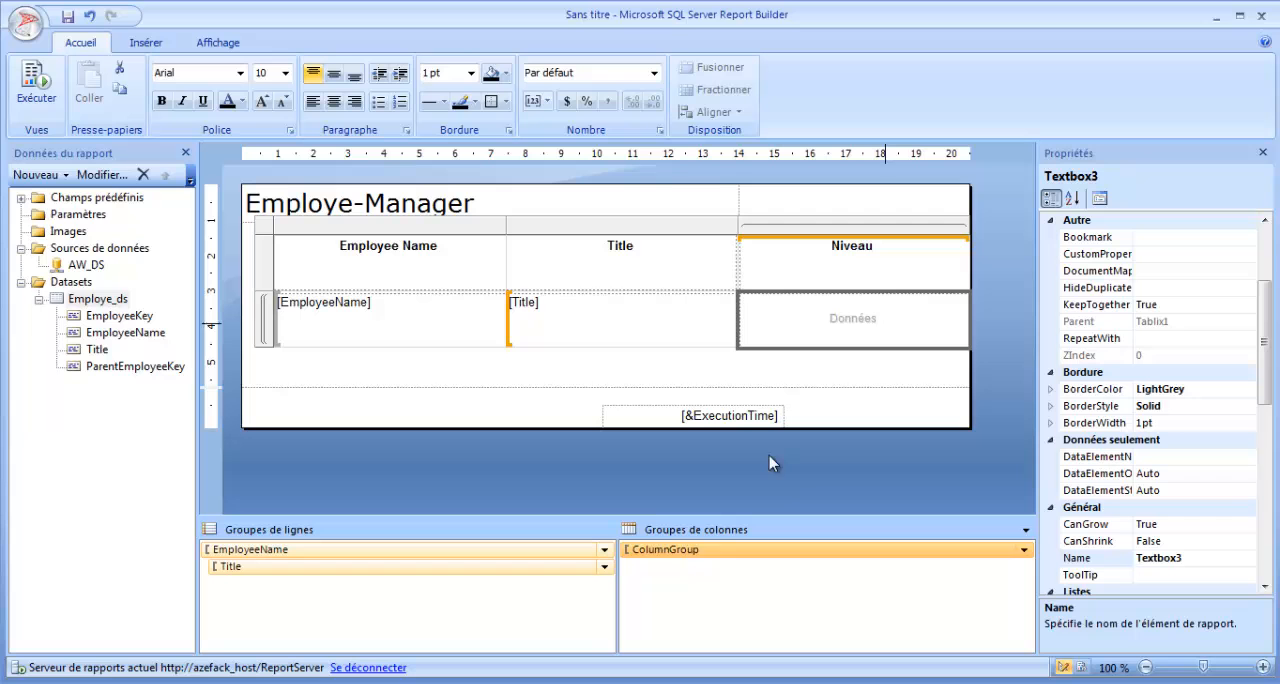
Set the expression of the data cell under Niveau to =Level("EmployeeName").
right_click(868, 330)
left_click(948, 425)
key("ctrl+v")
left_click_drag(560, 172, 394, 168)
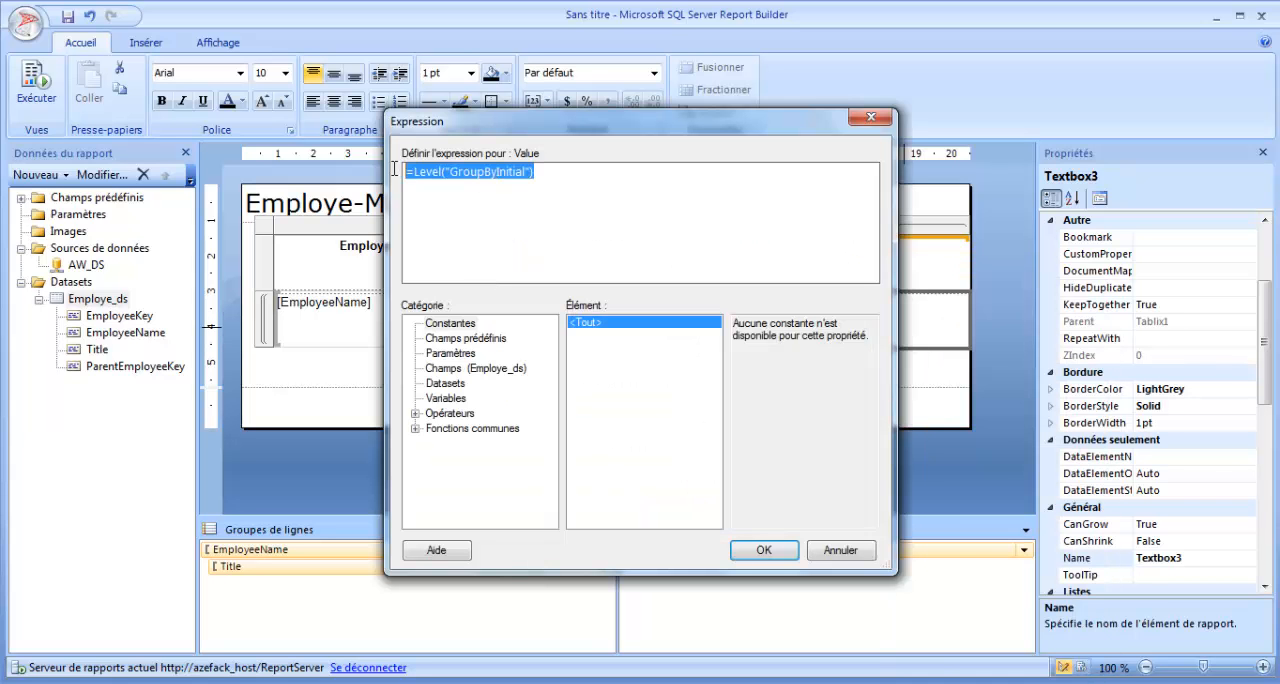
double_click(492, 173)
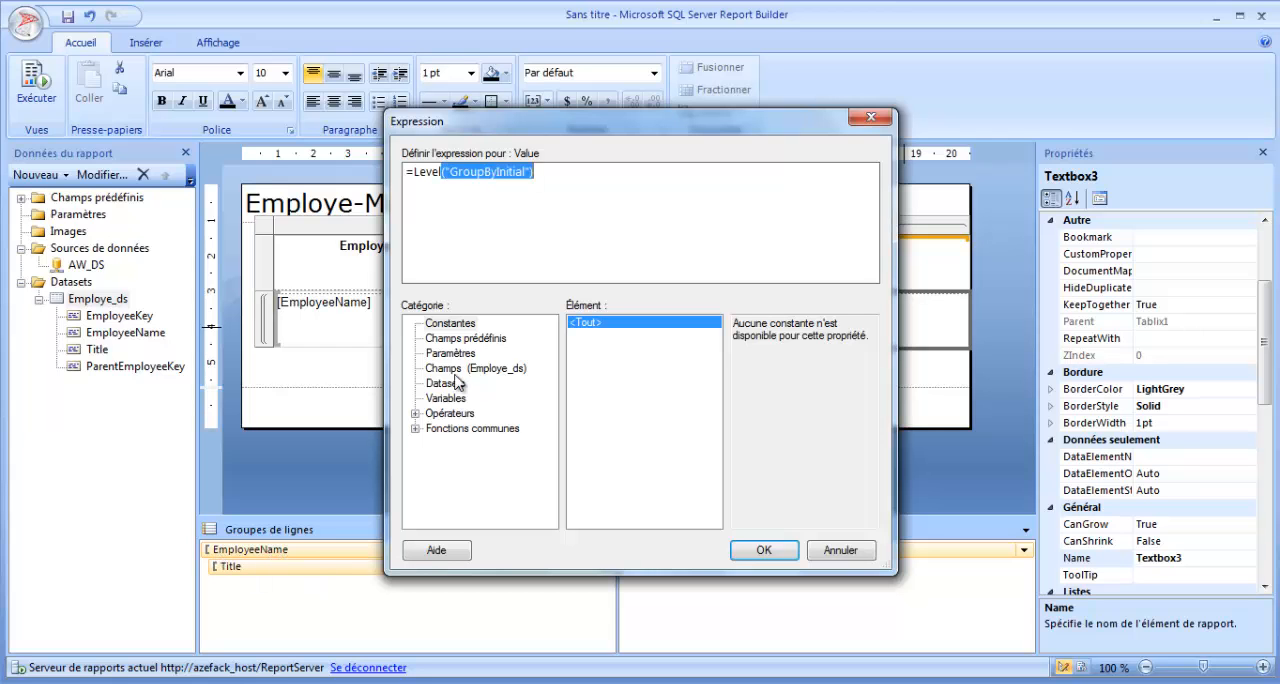
left_click(503, 206)
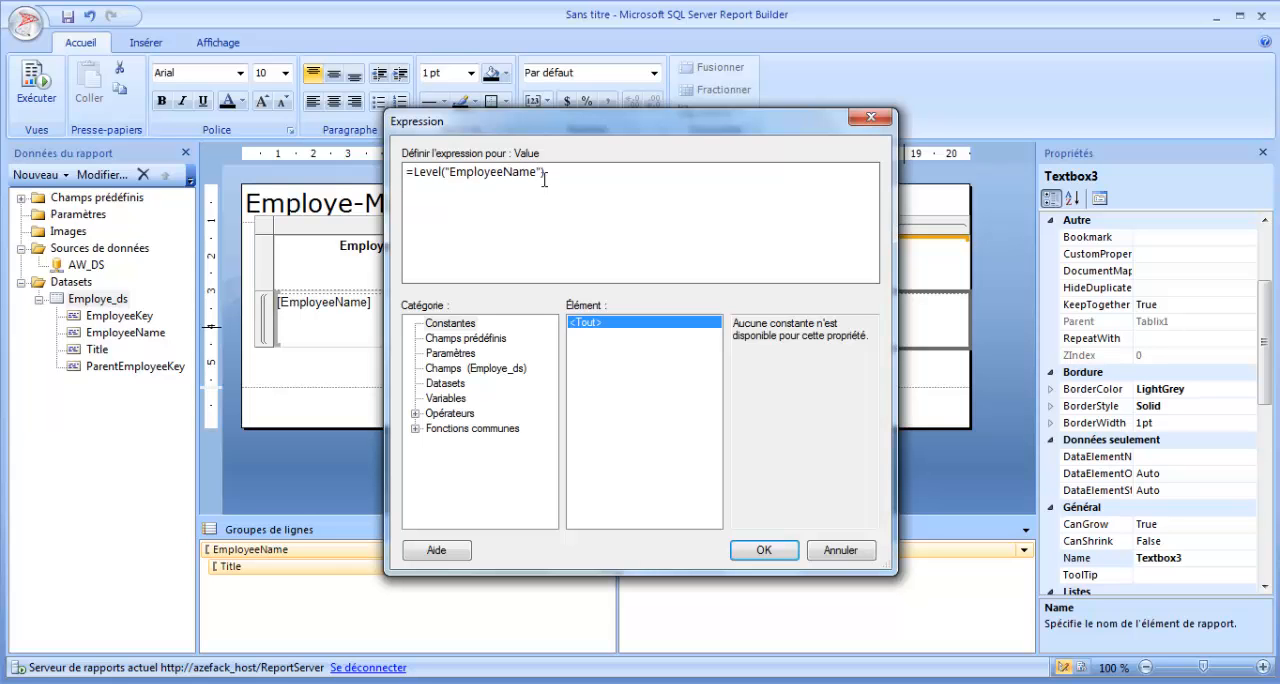
left_click(763, 550)
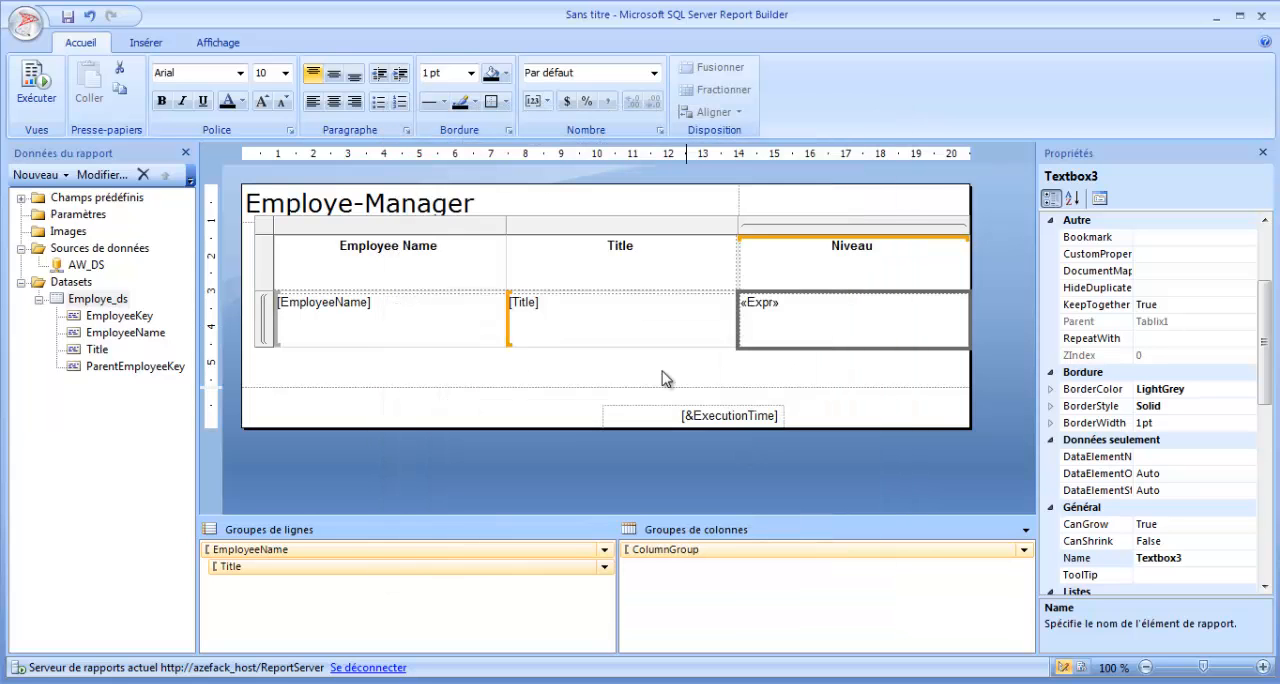
left_click(806, 378)
Change the grouping expression of the EmployeeName row group to [EmployeeKey].
right_click(314, 550)
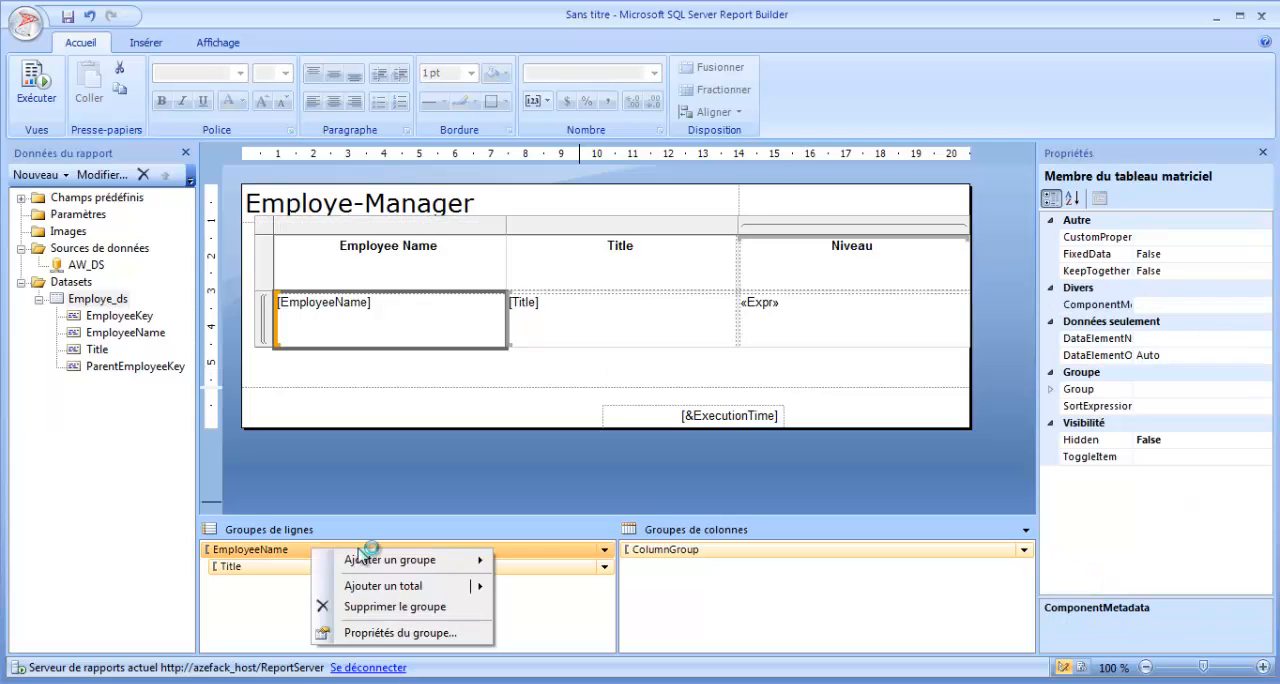
left_click(401, 633)
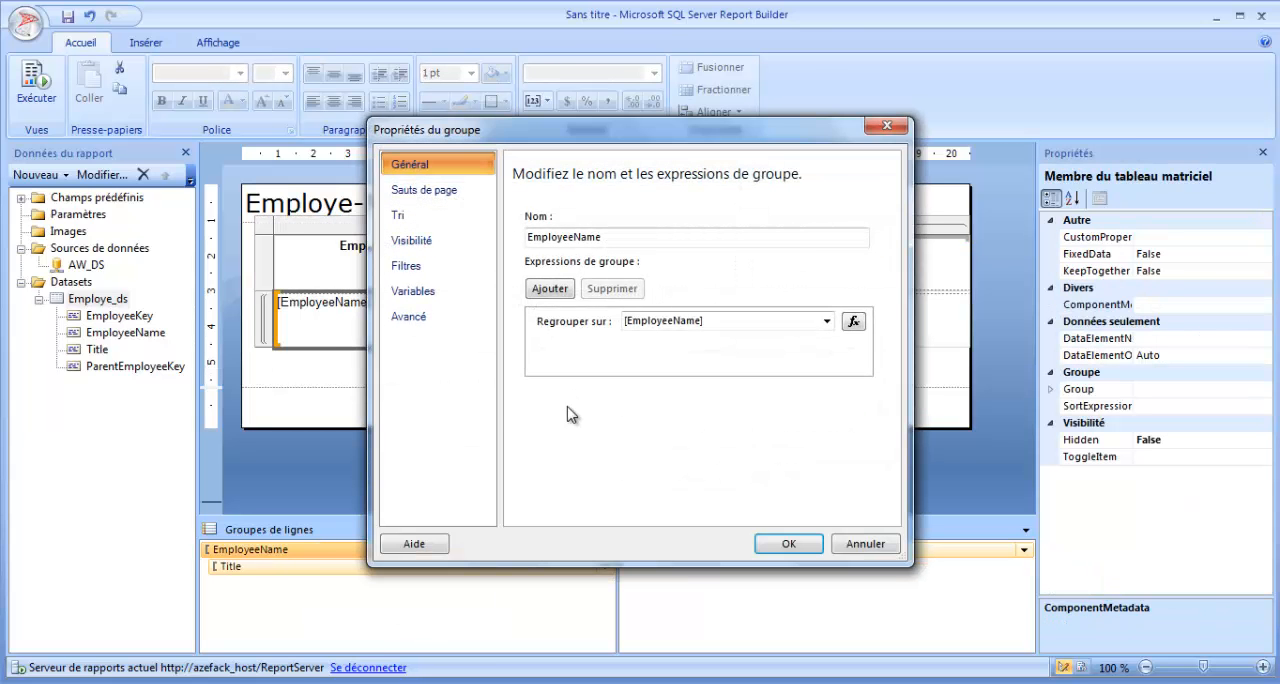
left_click_drag(604, 237, 525, 243)
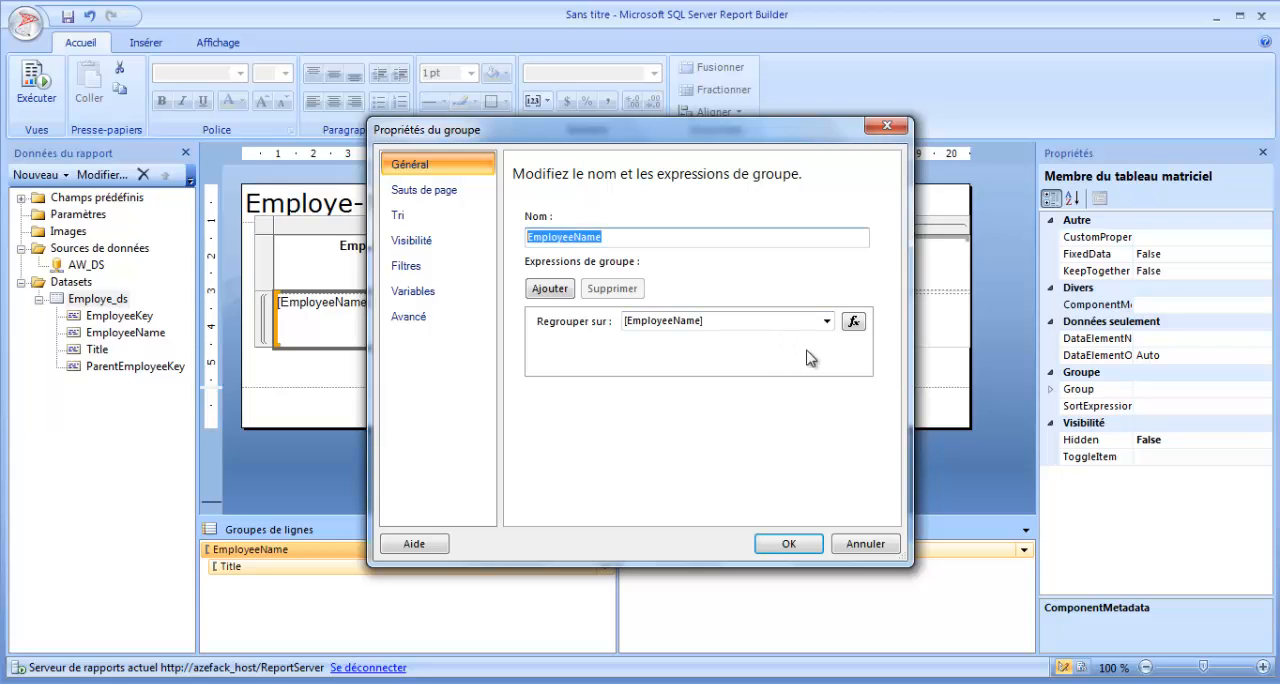
left_click(827, 321)
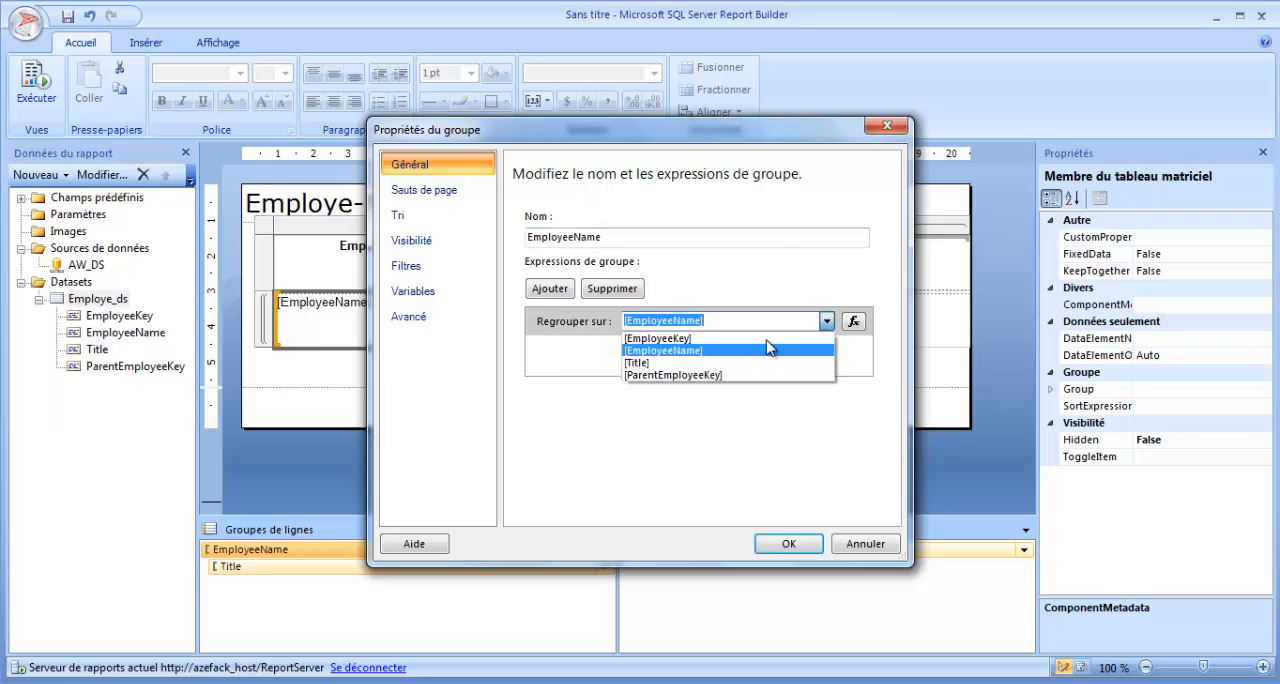
left_click(680, 339)
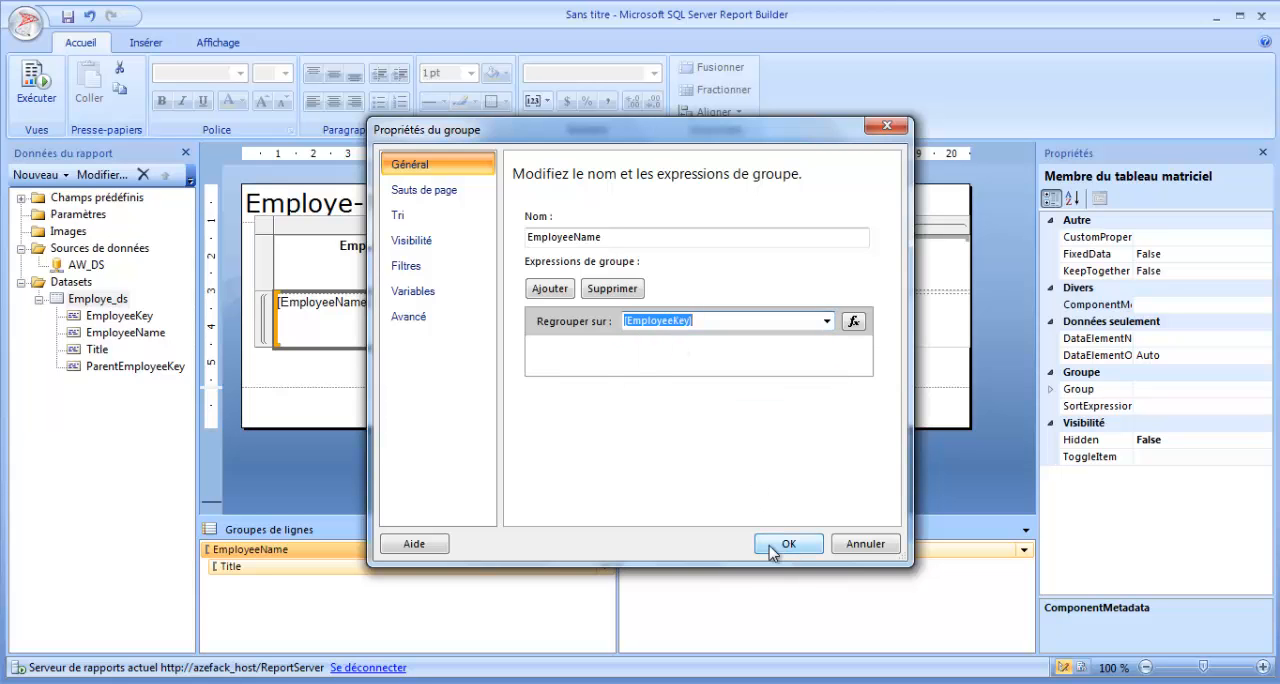
Set the recursive parent of the EmployeeName row group to [ParentEmployeeKey] and apply the group properties.
left_click(426, 319)
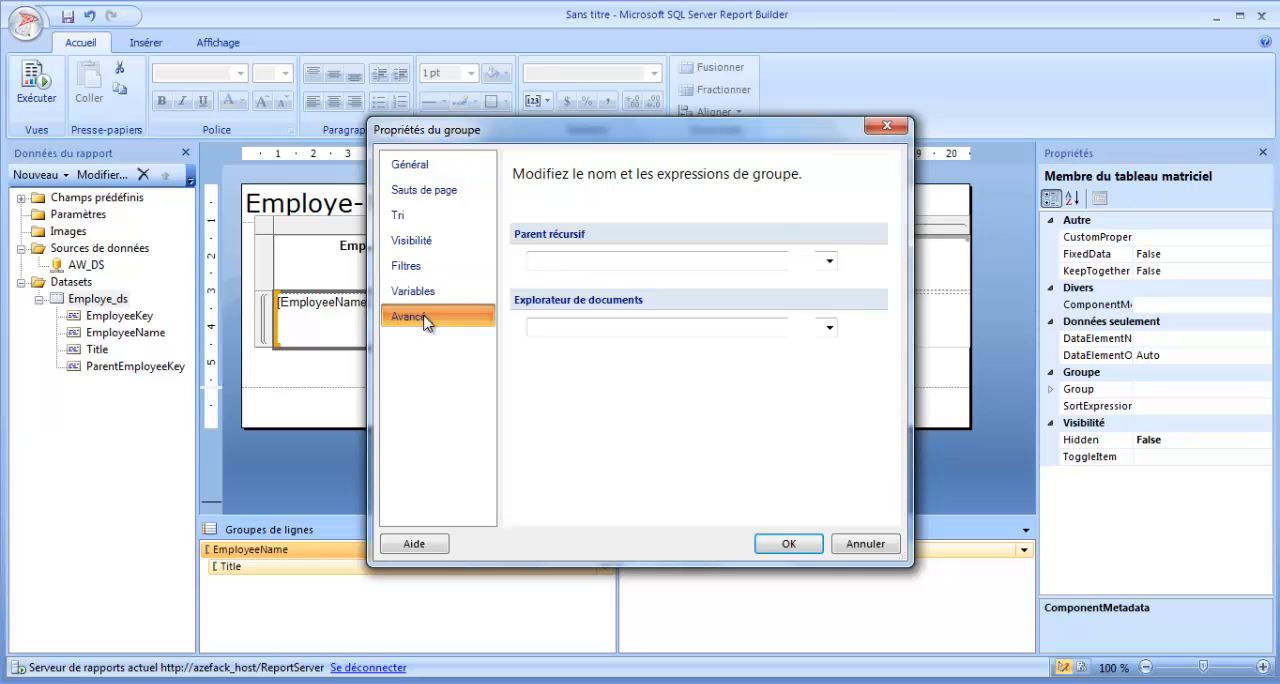
left_click(829, 261)
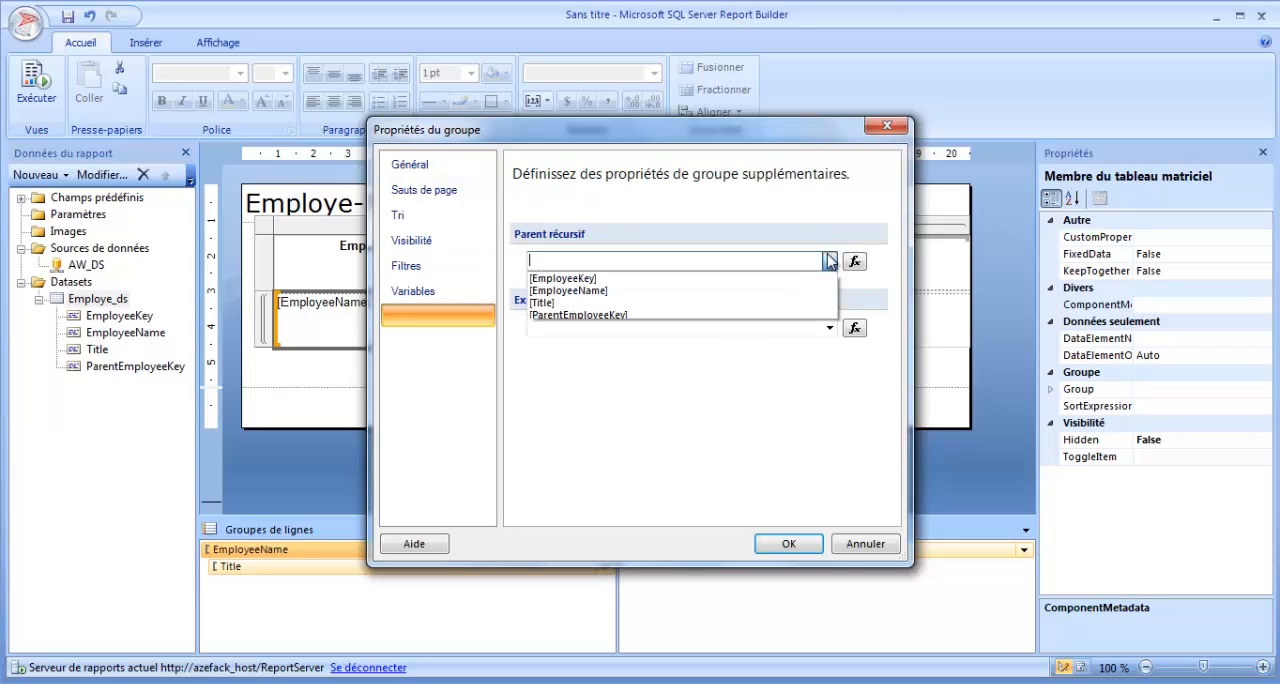
left_click(612, 315)
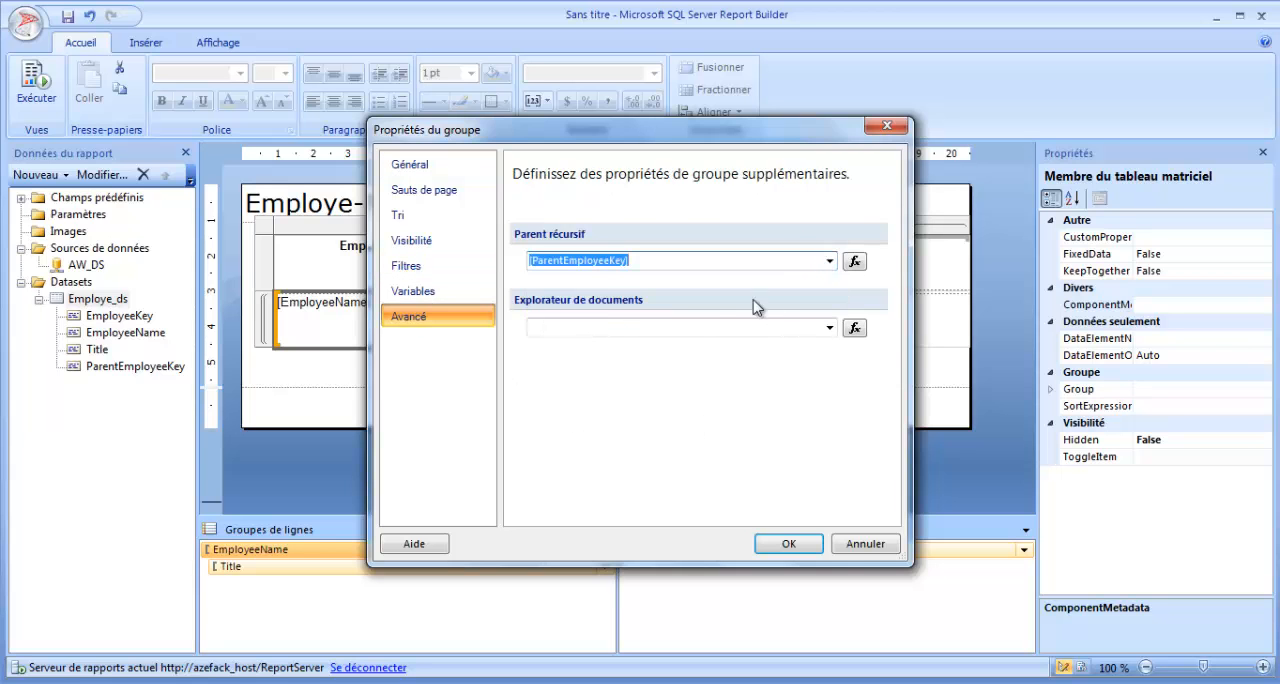
left_click(437, 290)
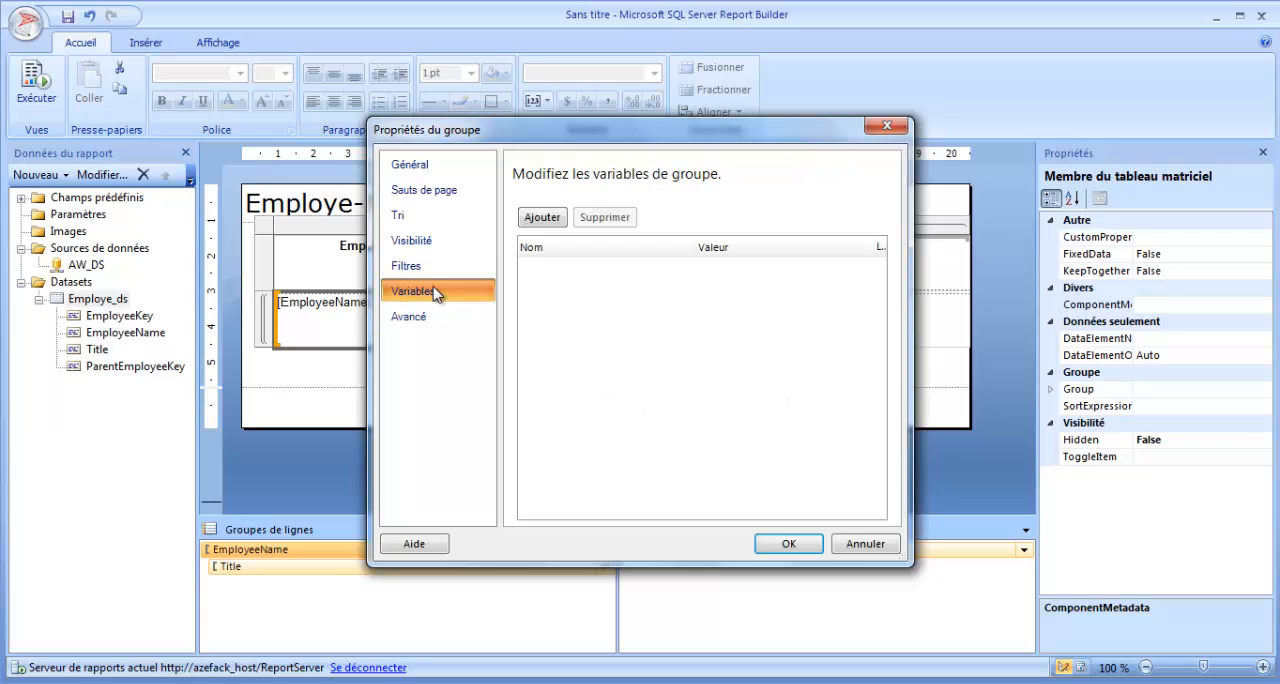
left_click(410, 164)
left_click_drag(606, 238, 500, 236)
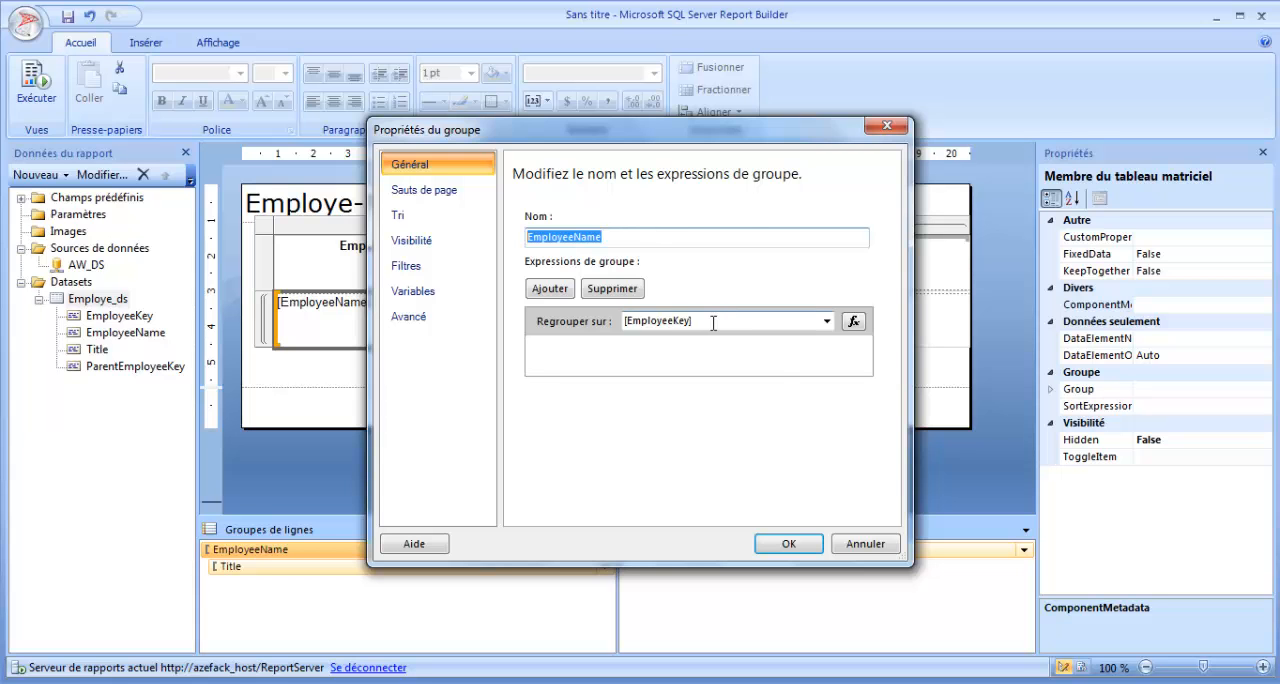
left_click(789, 543)
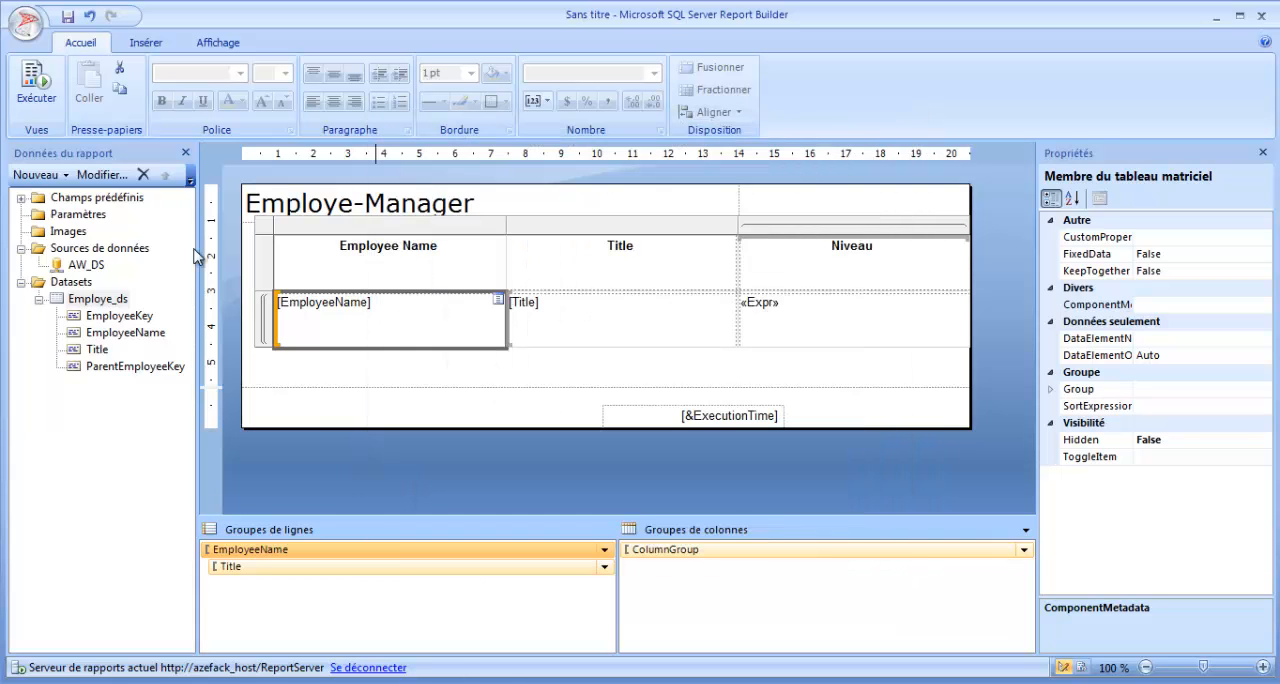
Preview the report, examine each employee's hierarchy level in the Niveau column, and return to the design view.
left_click(45, 108)
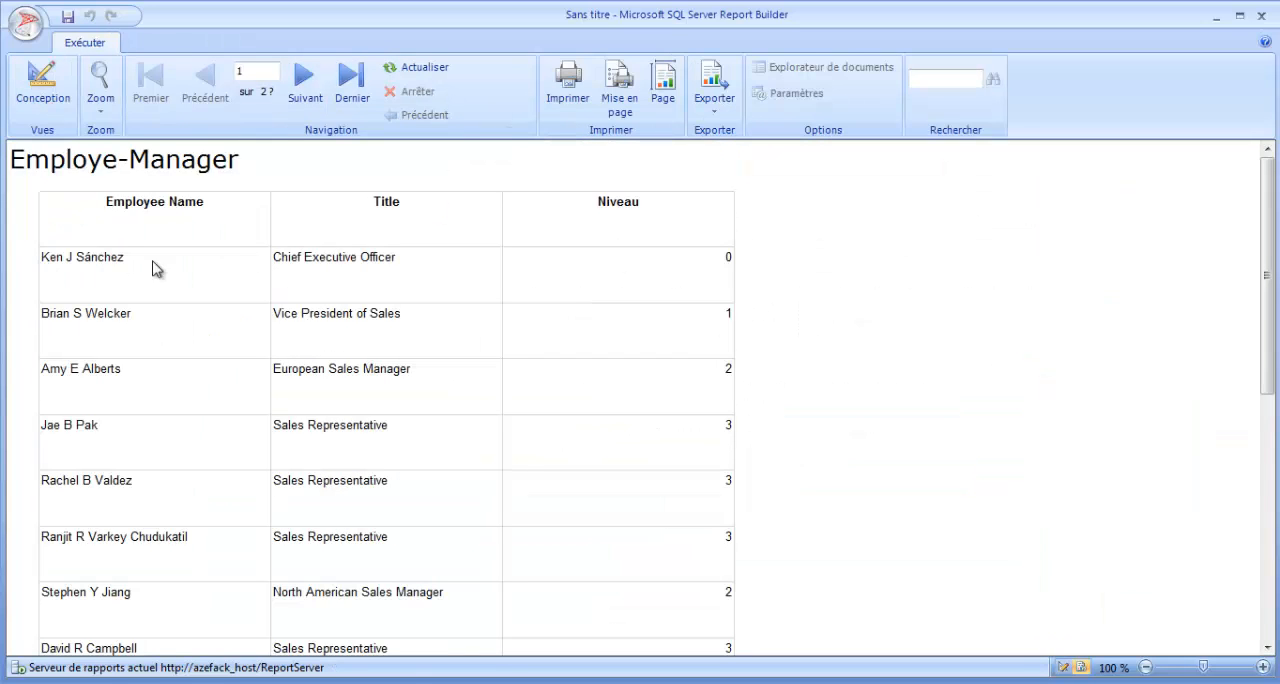
scroll(669, 374, "down", 2)
scroll(671, 376, "up", 2)
scroll(731, 376, "down", 9)
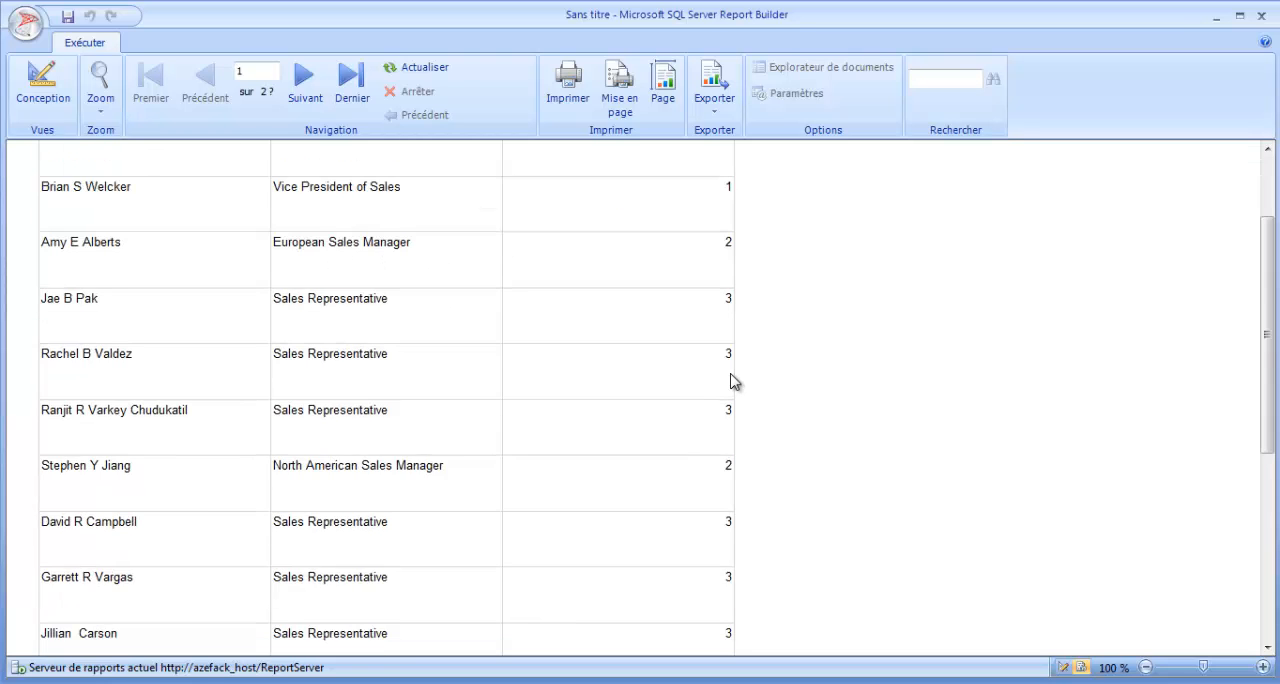
scroll(731, 380, "up", 8)
scroll(731, 376, "up", 1)
scroll(733, 306, "down", 3)
scroll(1264, 424, "up", 3)
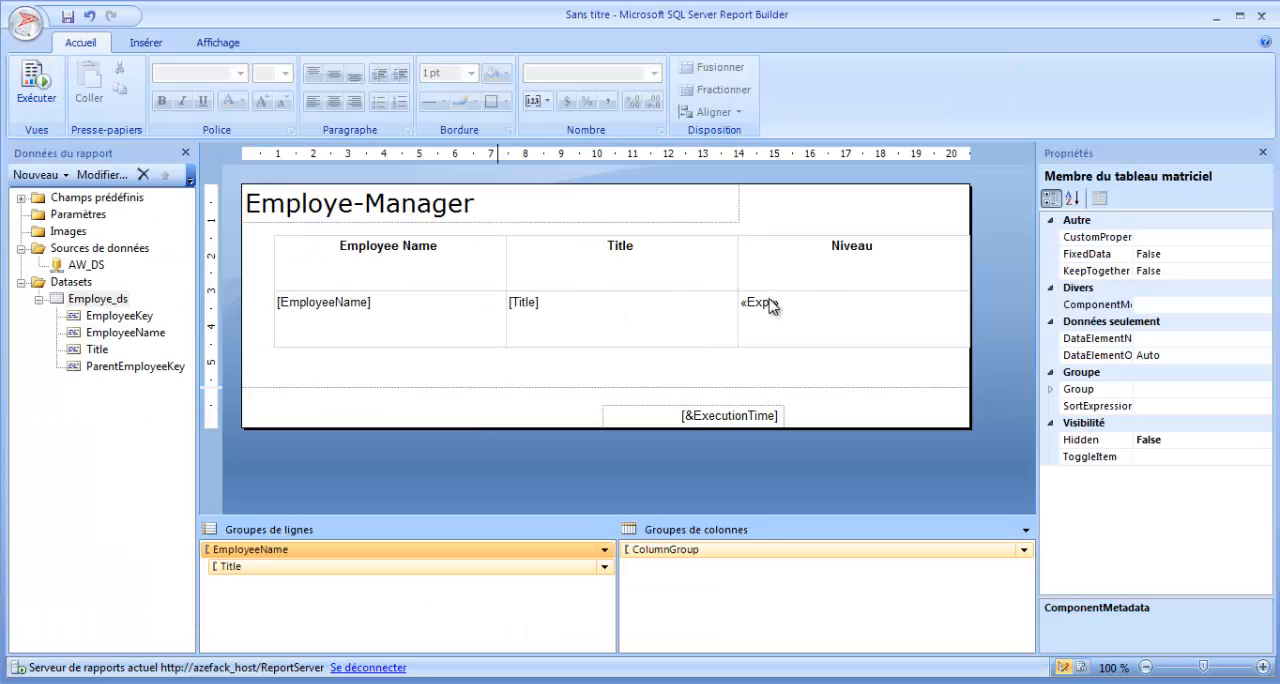
left_click(48, 92)
left_click(37, 97)
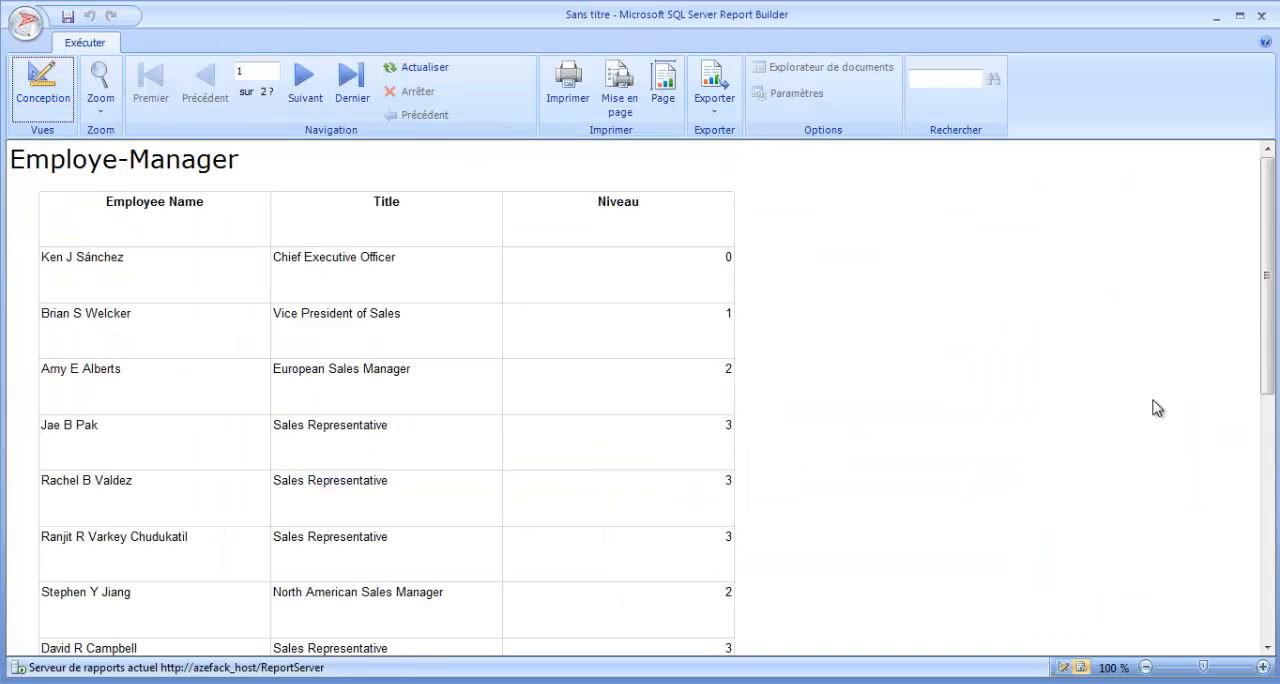
left_click_drag(1268, 311, 971, 323)
left_click(42, 85)
left_click(440, 330)
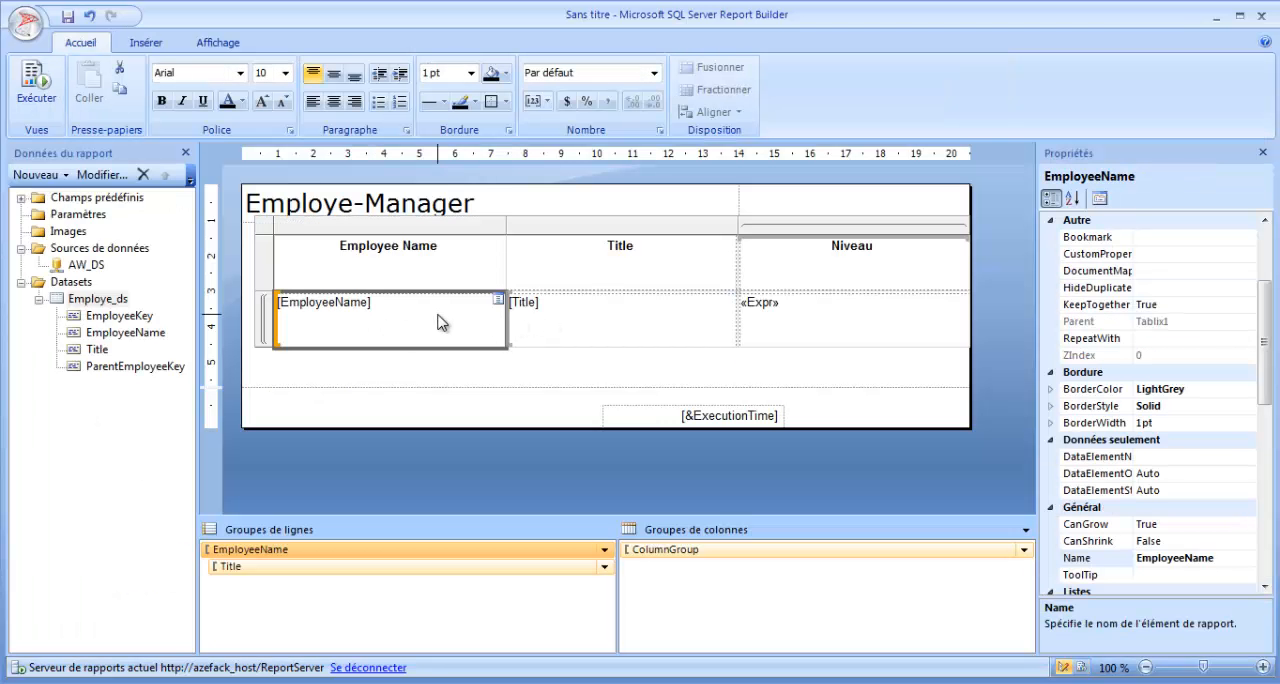
left_click(580, 320)
left_click(503, 320)
left_click(500, 303)
left_click(448, 306)
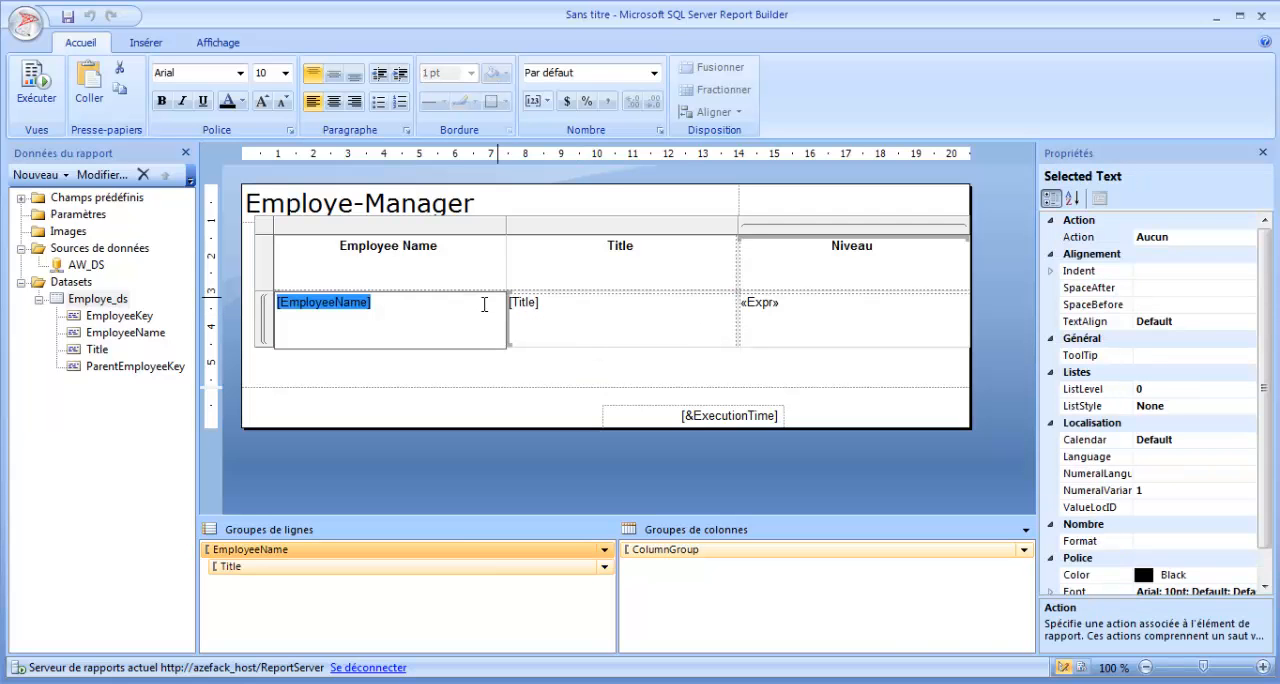
Set the left padding of the [EmployeeName] data cell to the expression =Level("EmployeeName") * 15 & "pt".
right_click(403, 320)
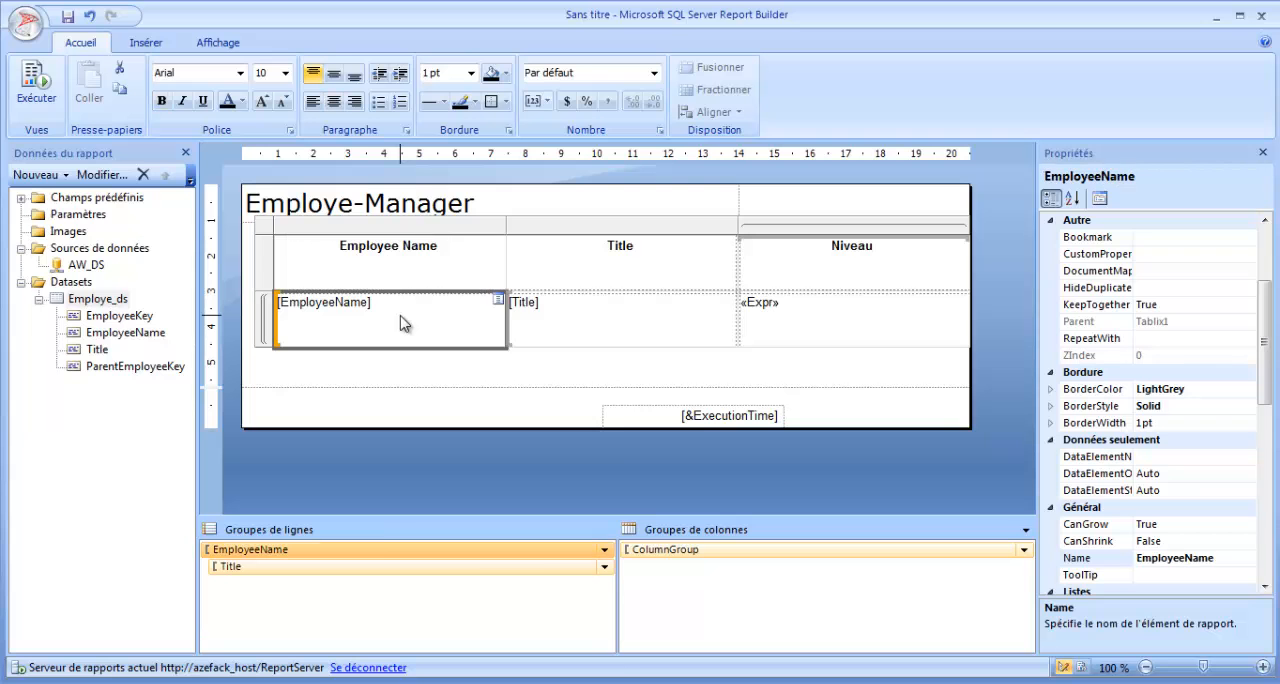
left_click(492, 467)
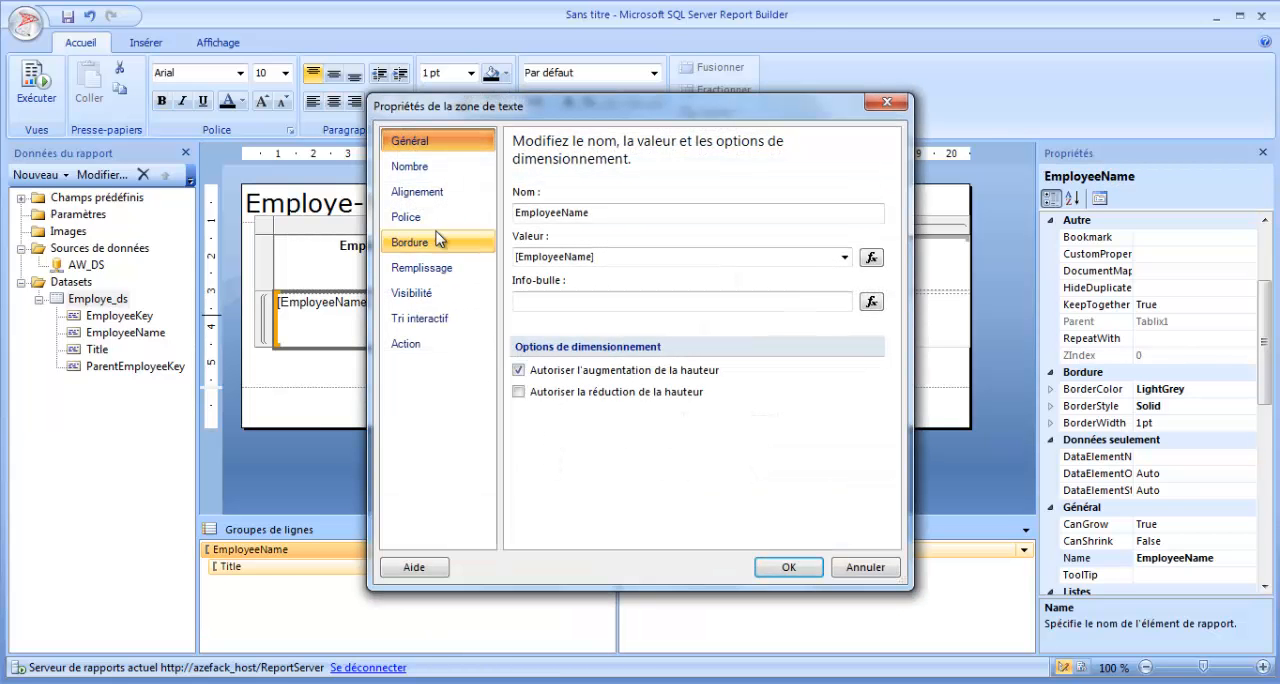
left_click(410, 192)
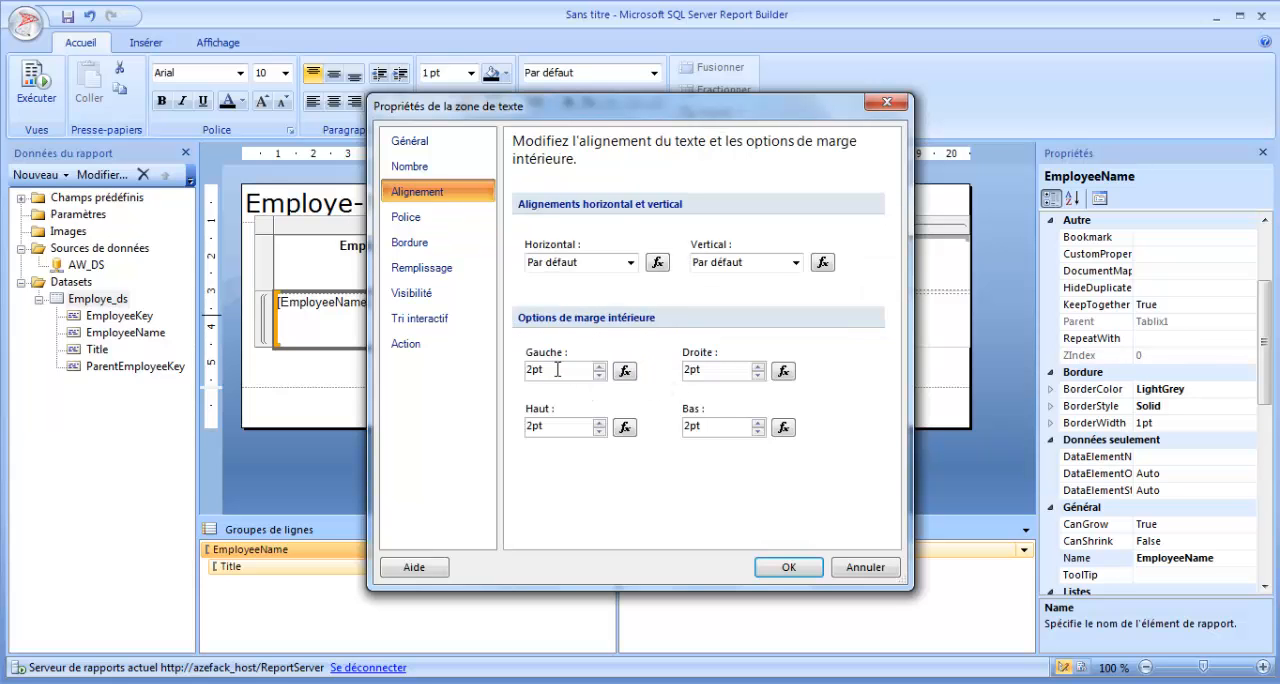
left_click_drag(557, 370, 514, 370)
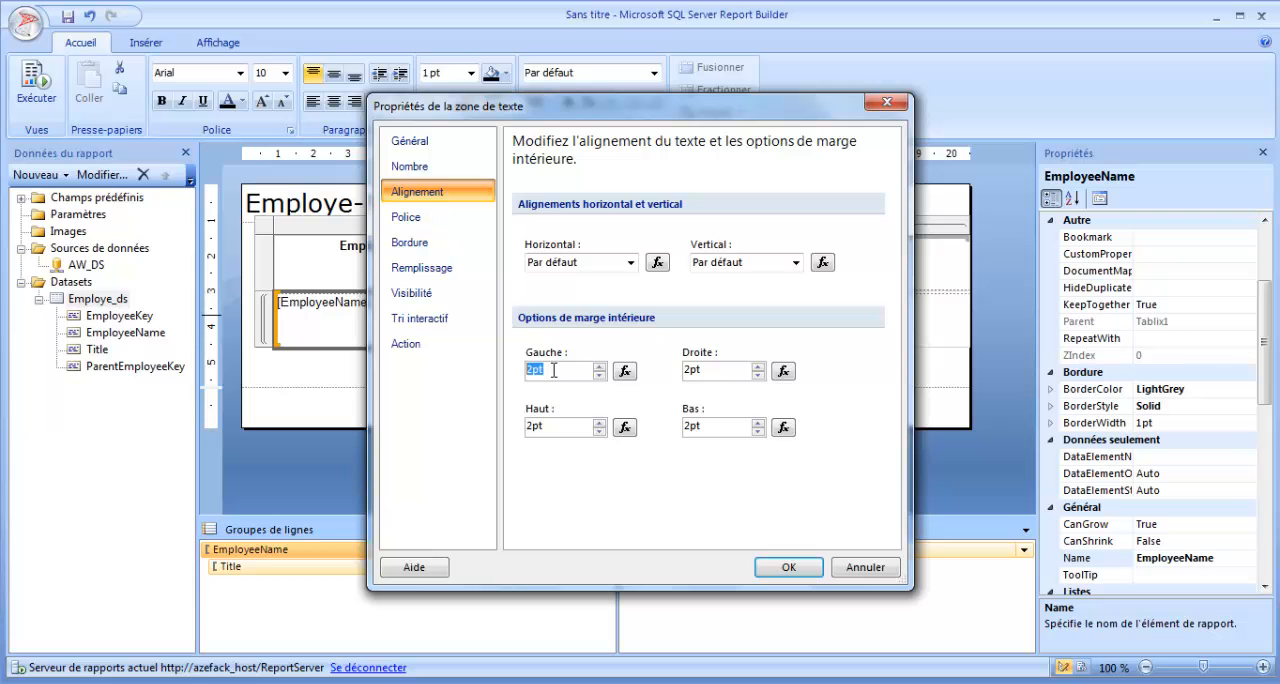
left_click(635, 370)
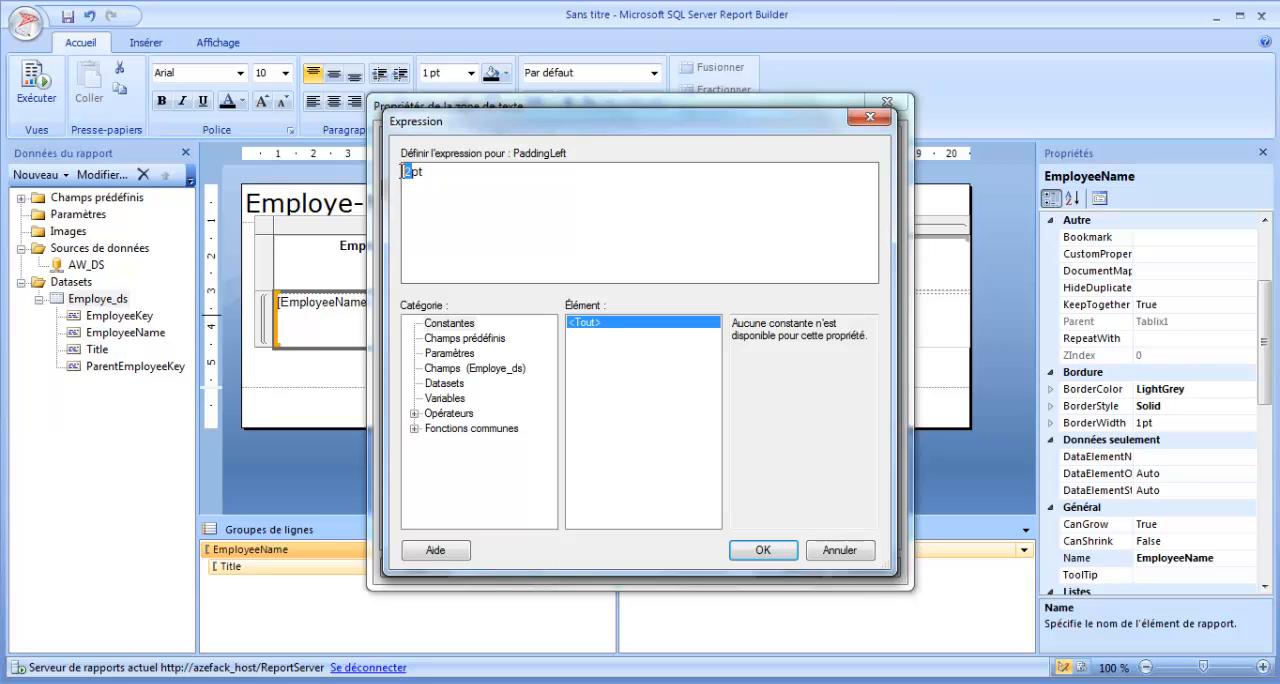
key("Delete")
left_click(414, 428)
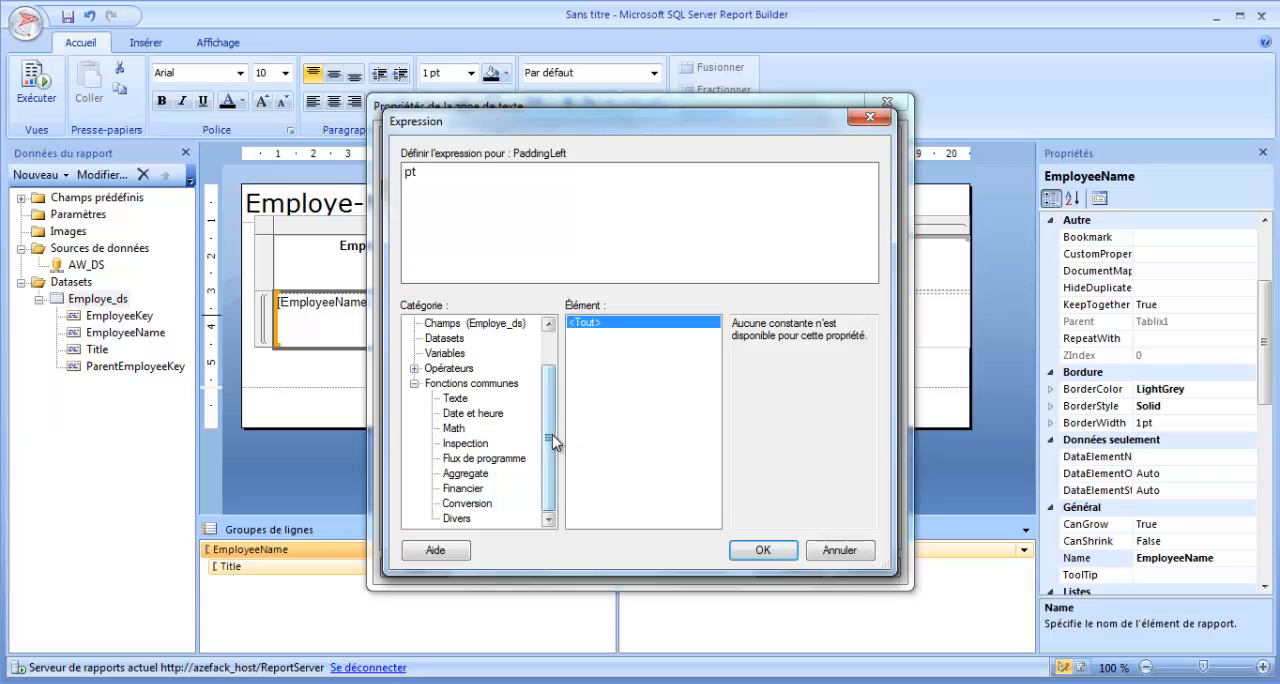
left_click(462, 520)
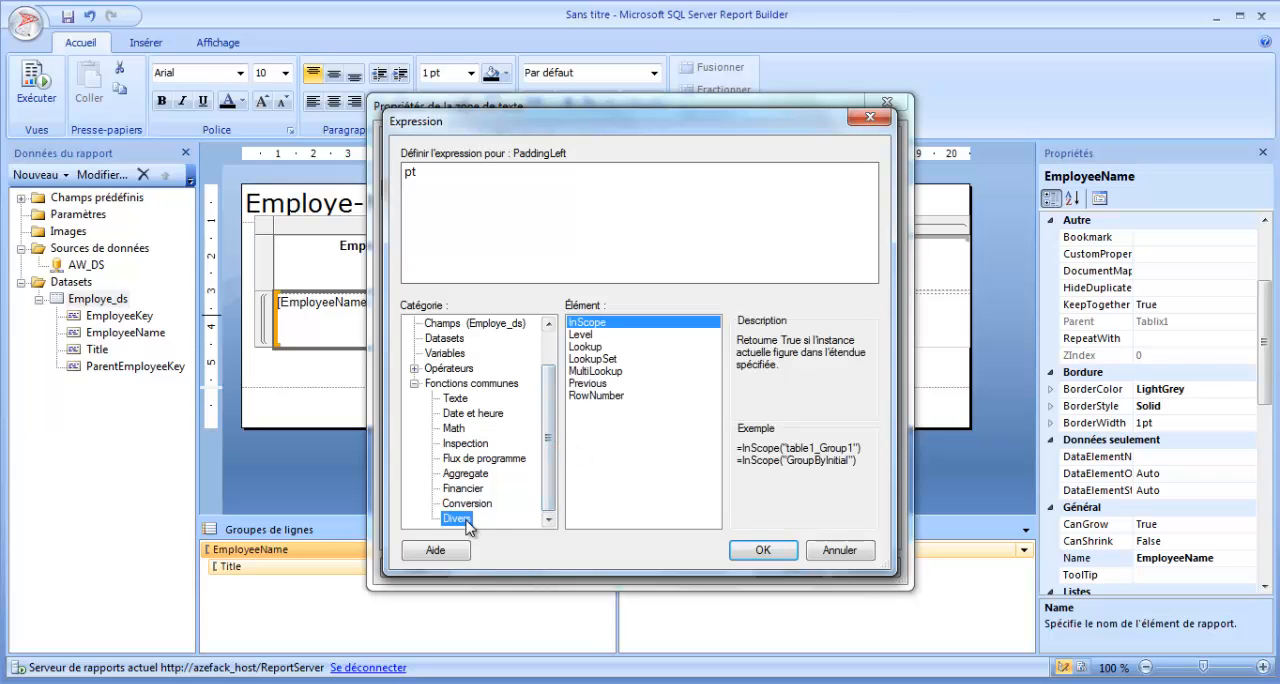
left_click(597, 336)
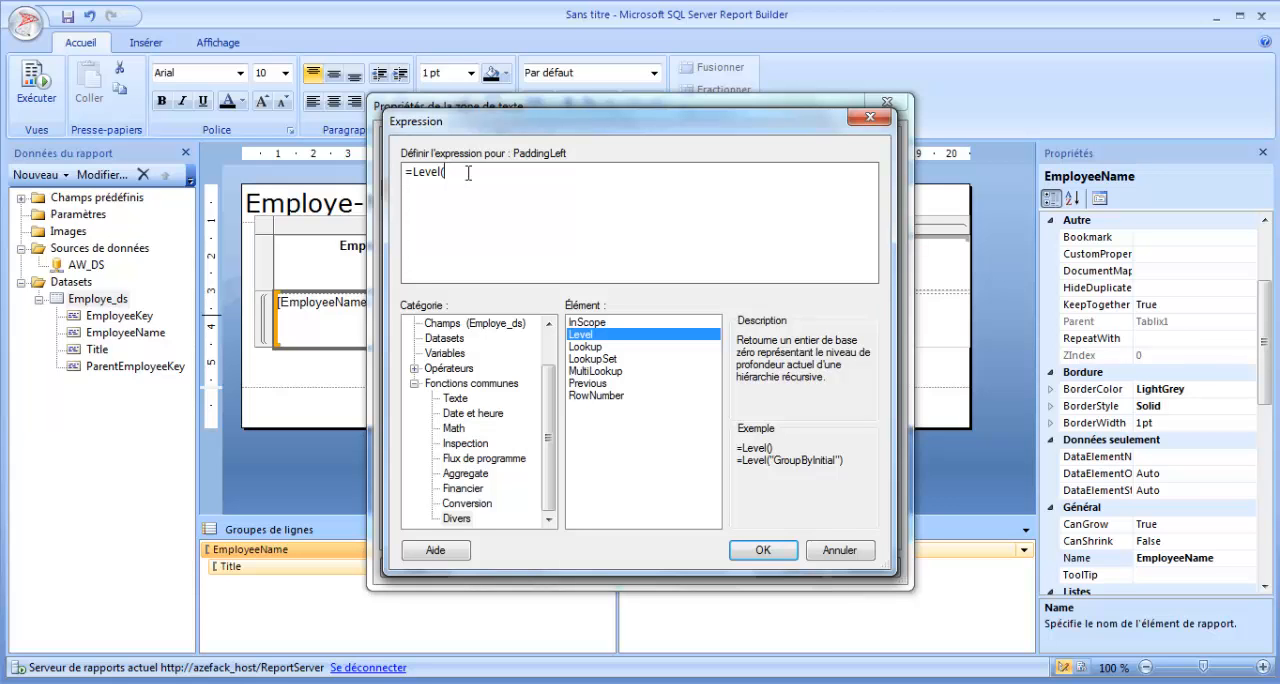
type("\"EmployeeName\"")
left_click(763, 550)
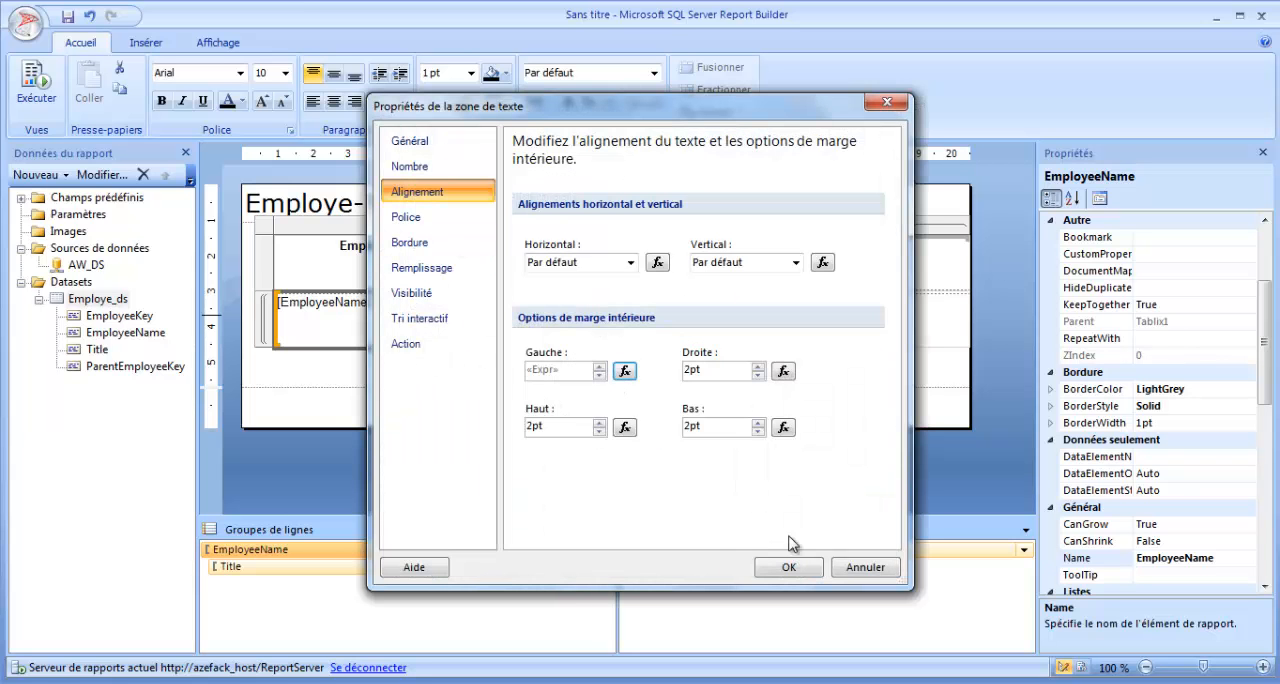
left_click(788, 566)
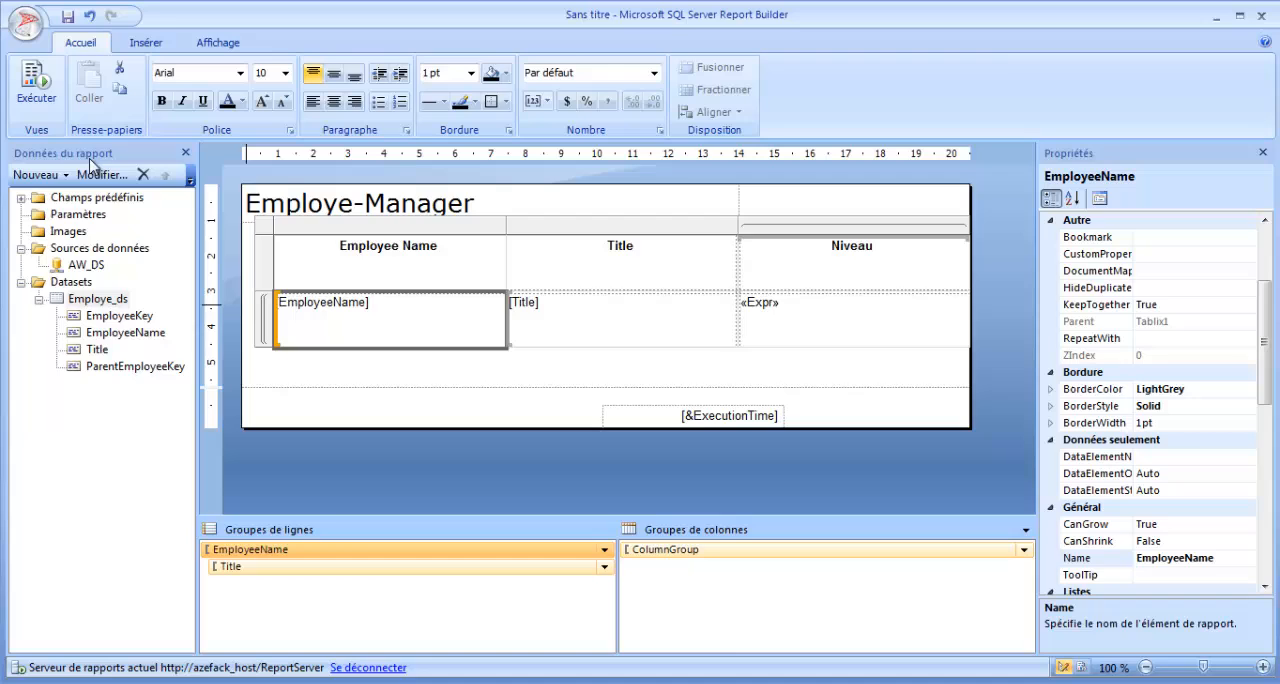
Preview the report, examine the indentation of the employee names by hierarchy level, and return to the design view.
left_click(36, 85)
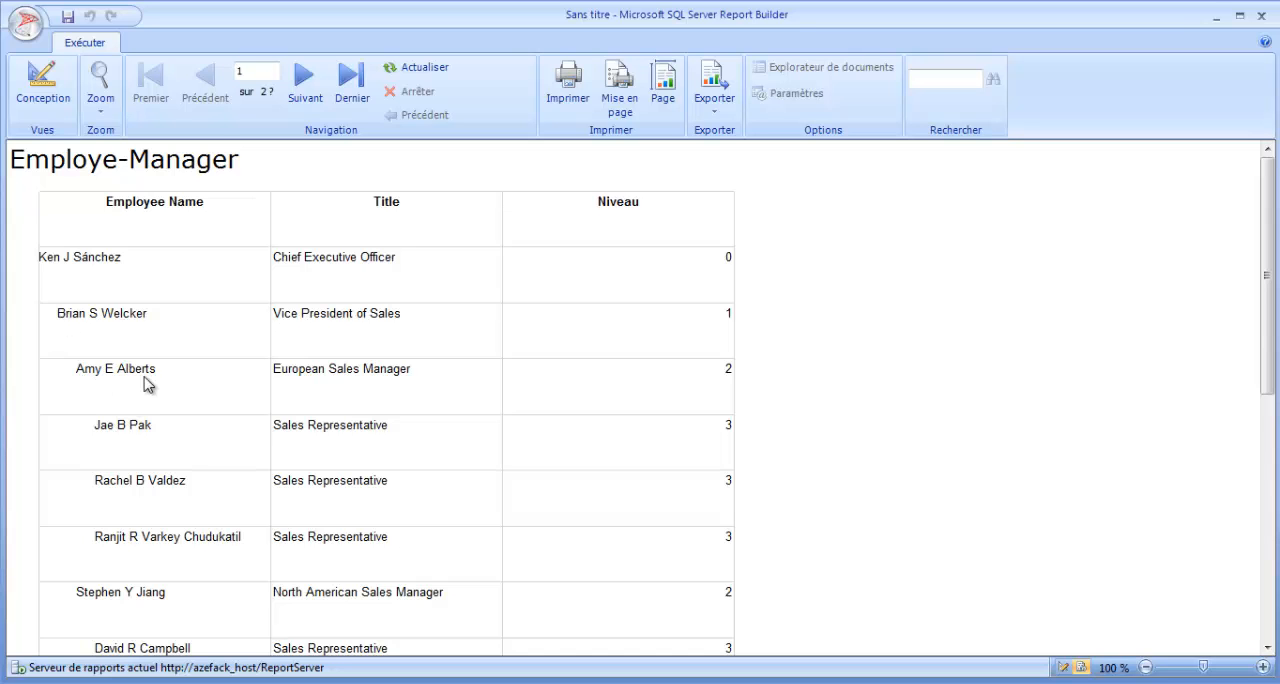
scroll(110, 380, "down", 1)
scroll(180, 388, "down", 2)
scroll(160, 350, "up", 3)
scroll(725, 445, "down", 5)
left_click_drag(1266, 453, 1255, 240)
left_click(48, 95)
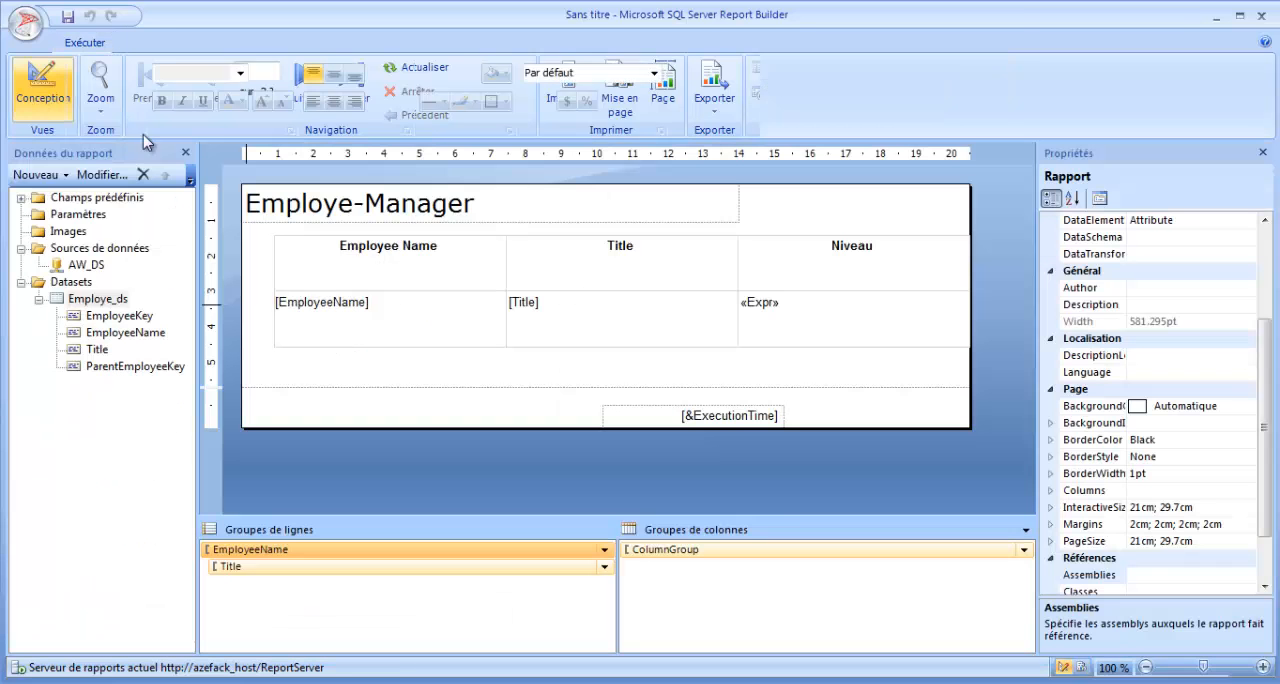
left_click(711, 358)
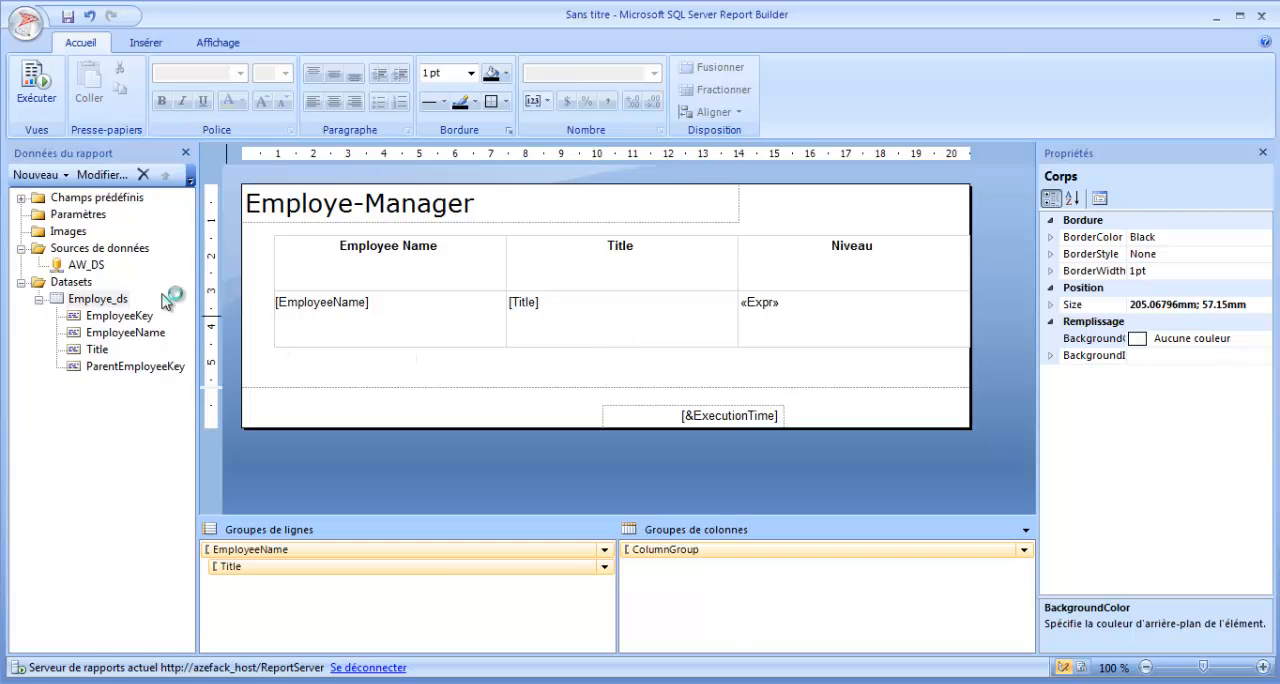
left_click(38, 92)
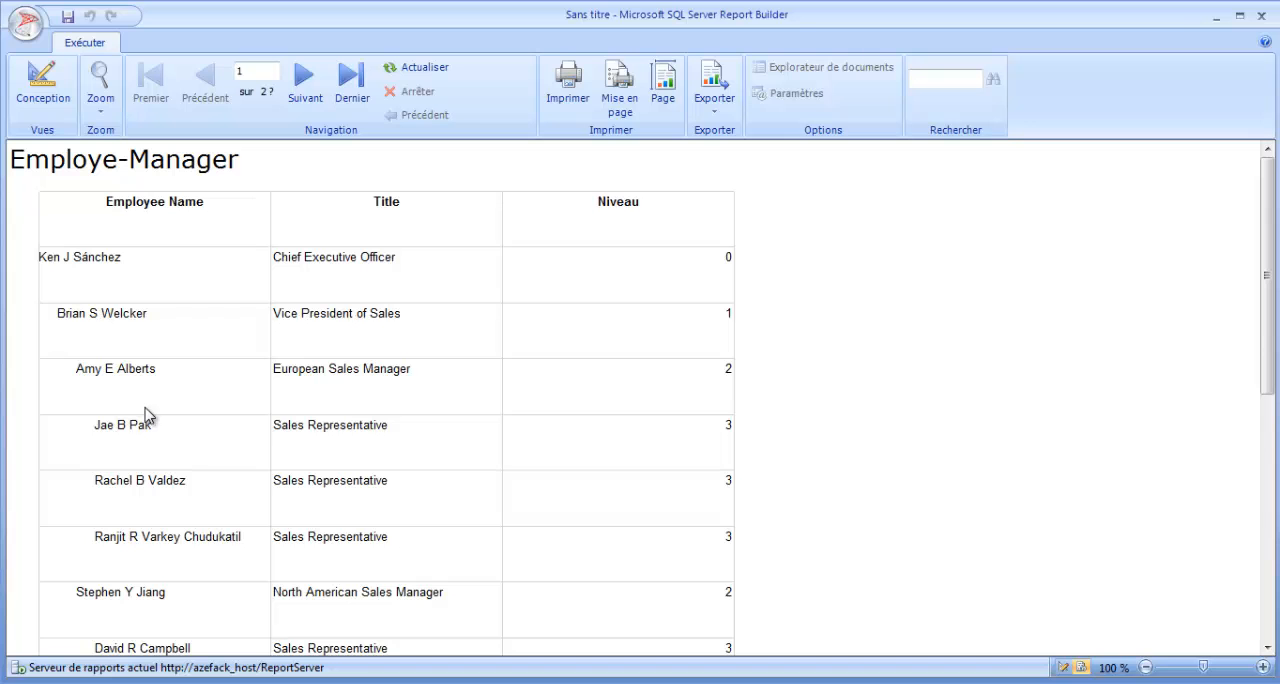
left_click_drag(1265, 306, 1267, 268)
left_click(42, 90)
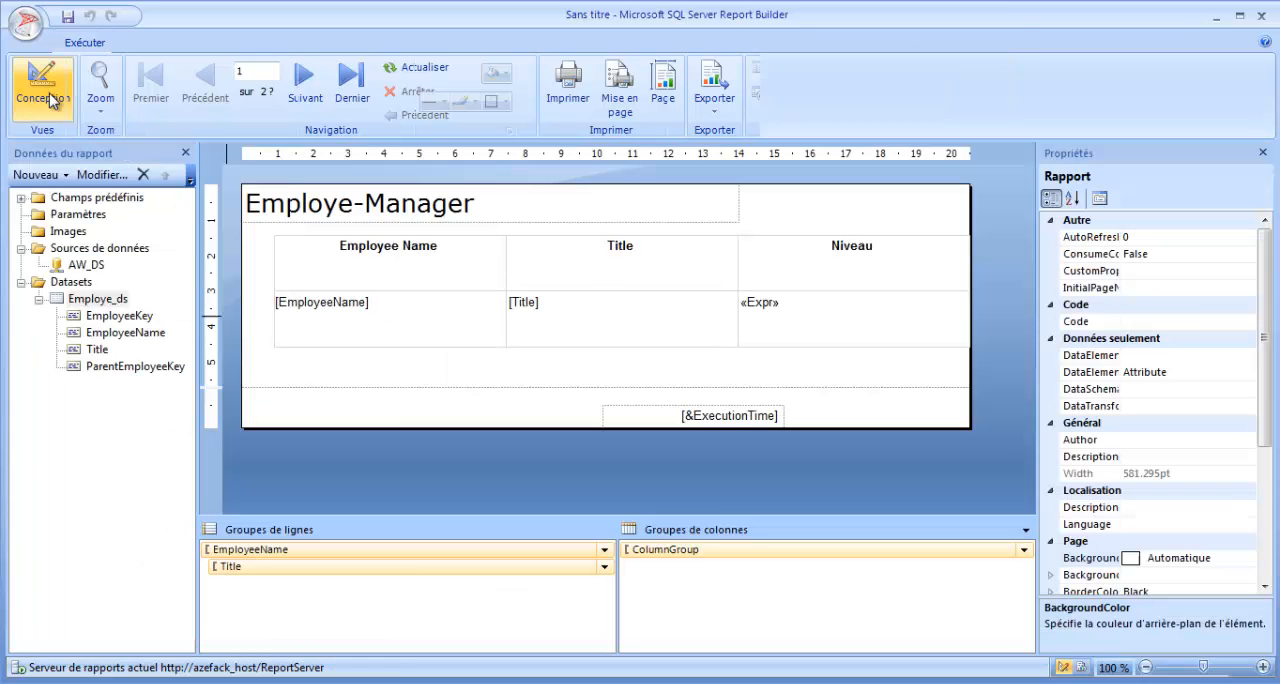
Set the EmployeeName row group to be hidden when the report first runs, toggled by the EmployeeName report item, and apply the group properties.
right_click(400, 553)
left_click(477, 636)
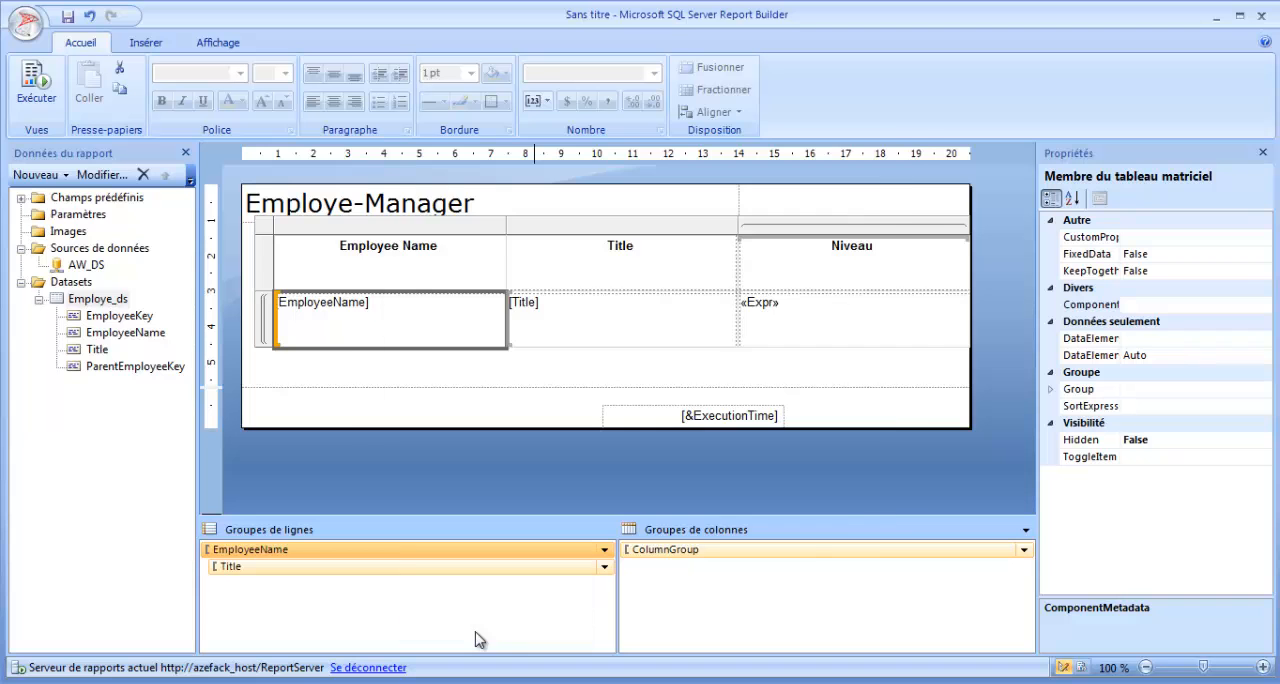
left_click(444, 320)
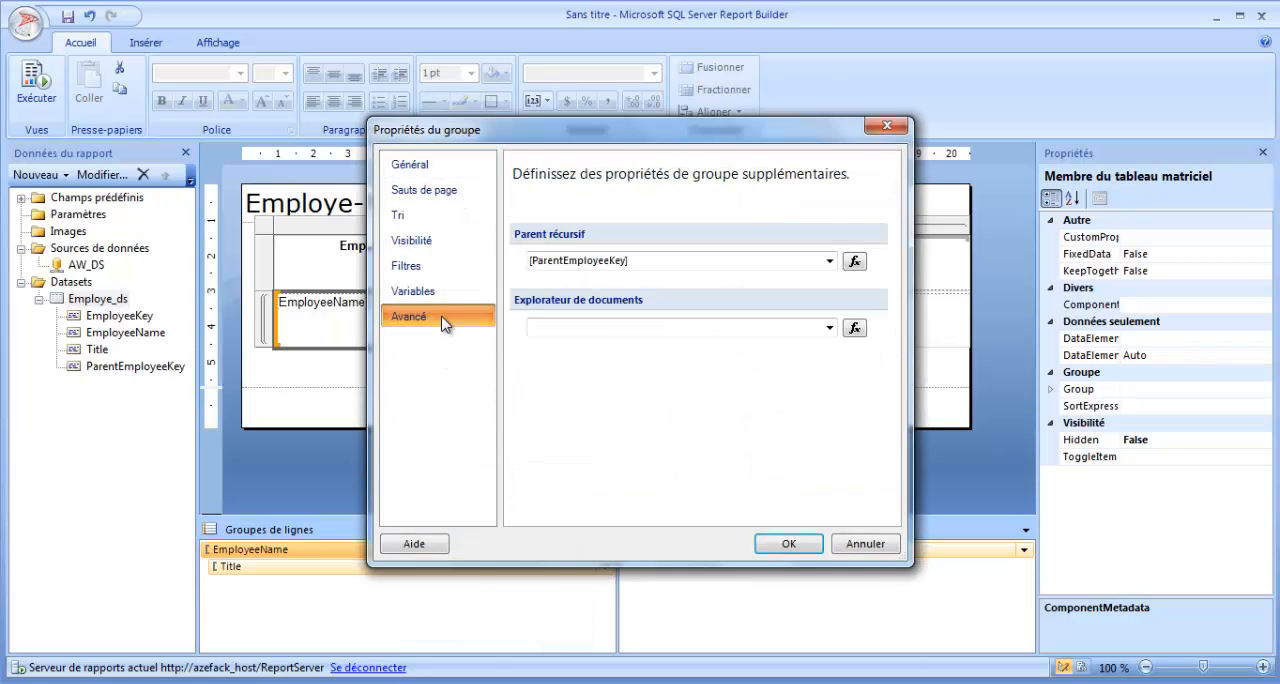
left_click(442, 246)
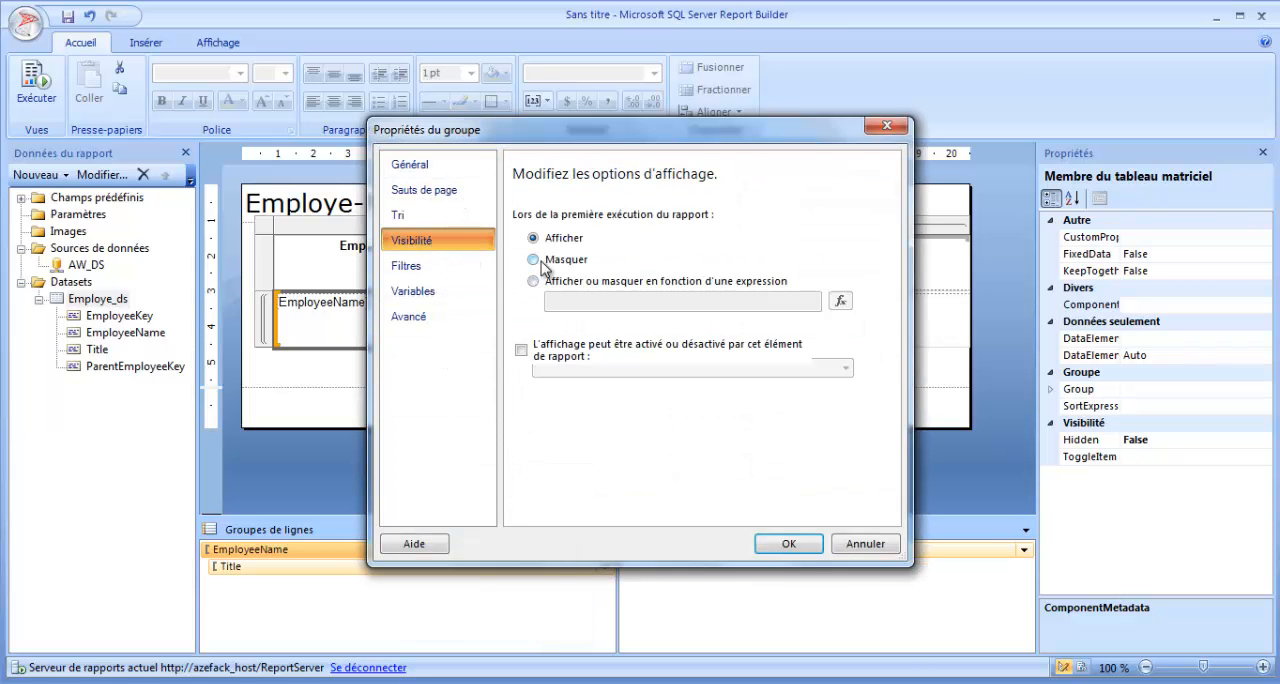
left_click(535, 260)
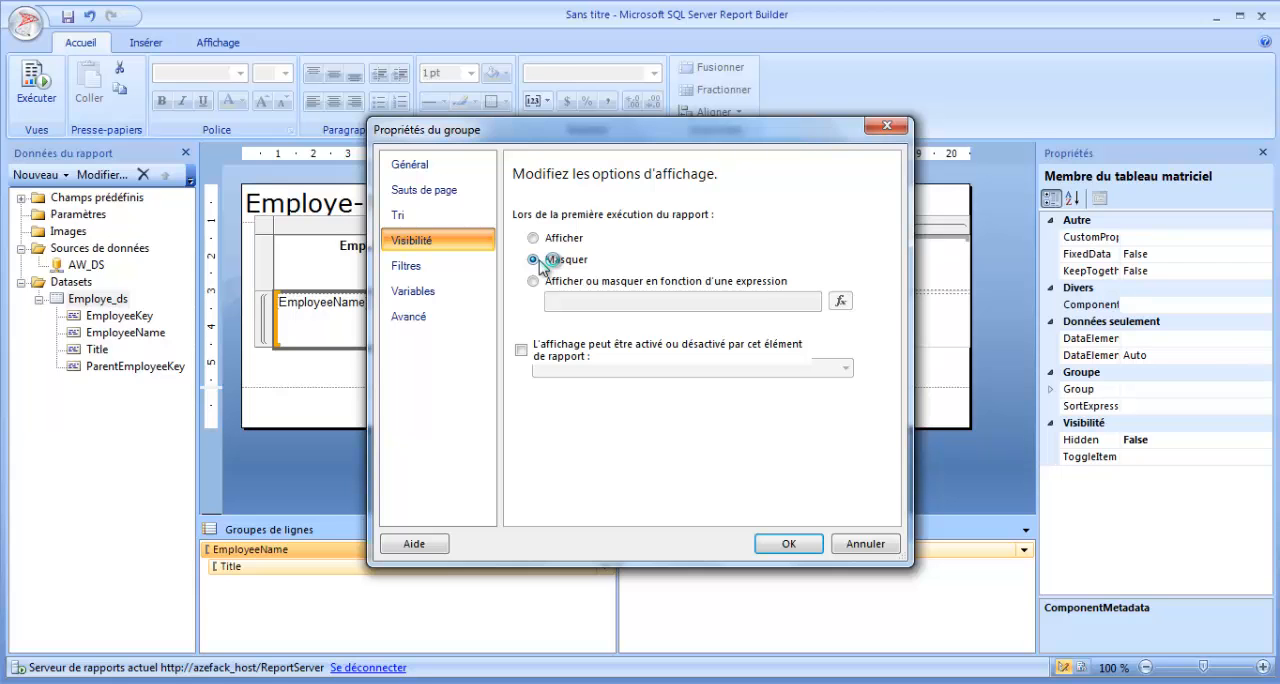
left_click(521, 350)
left_click(852, 372)
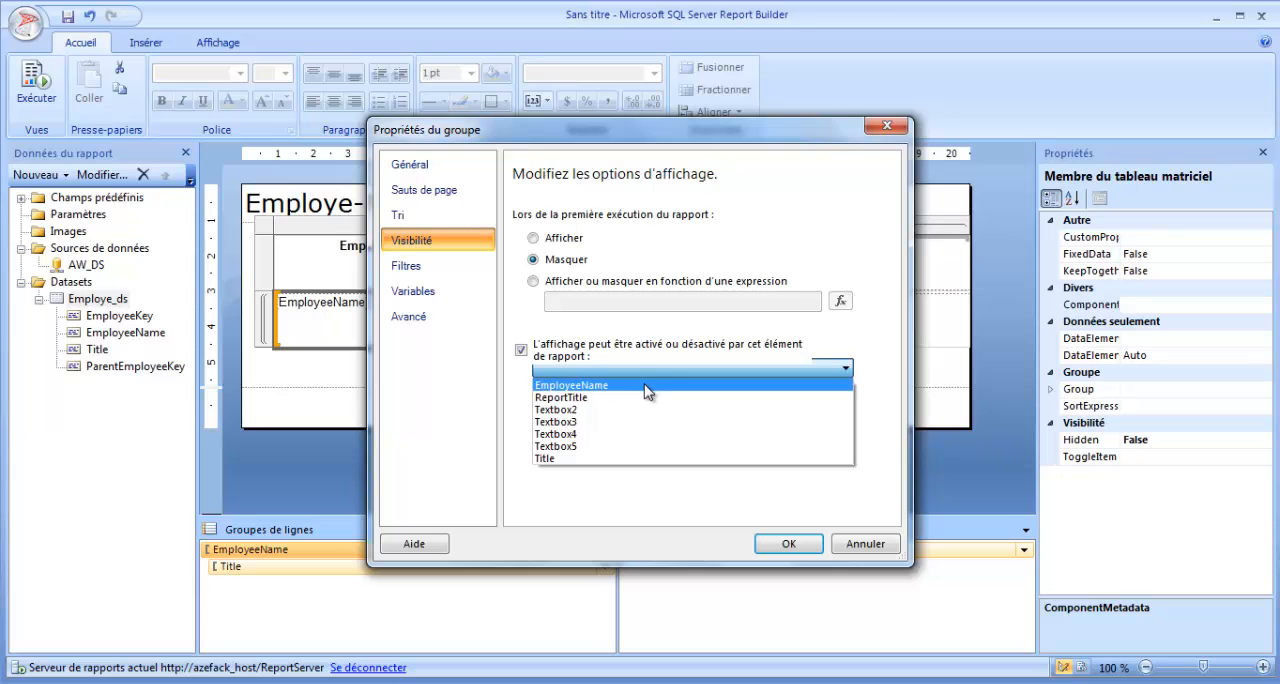
left_click(645, 386)
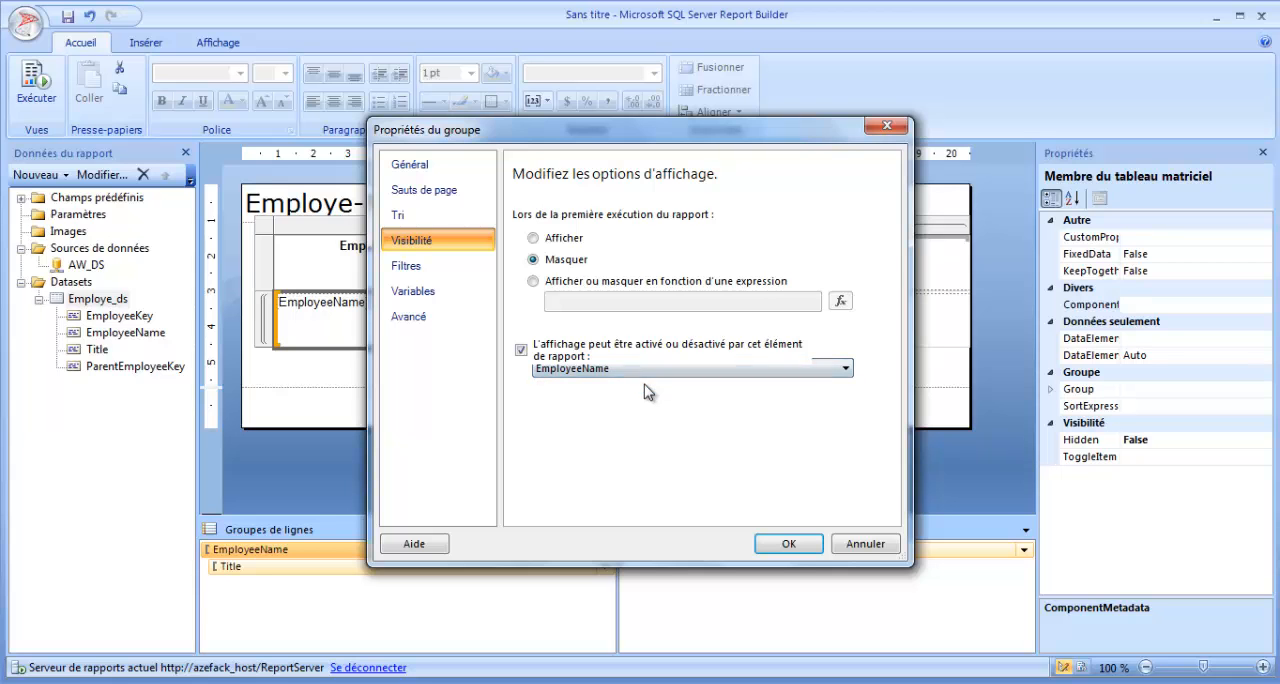
left_click(430, 213)
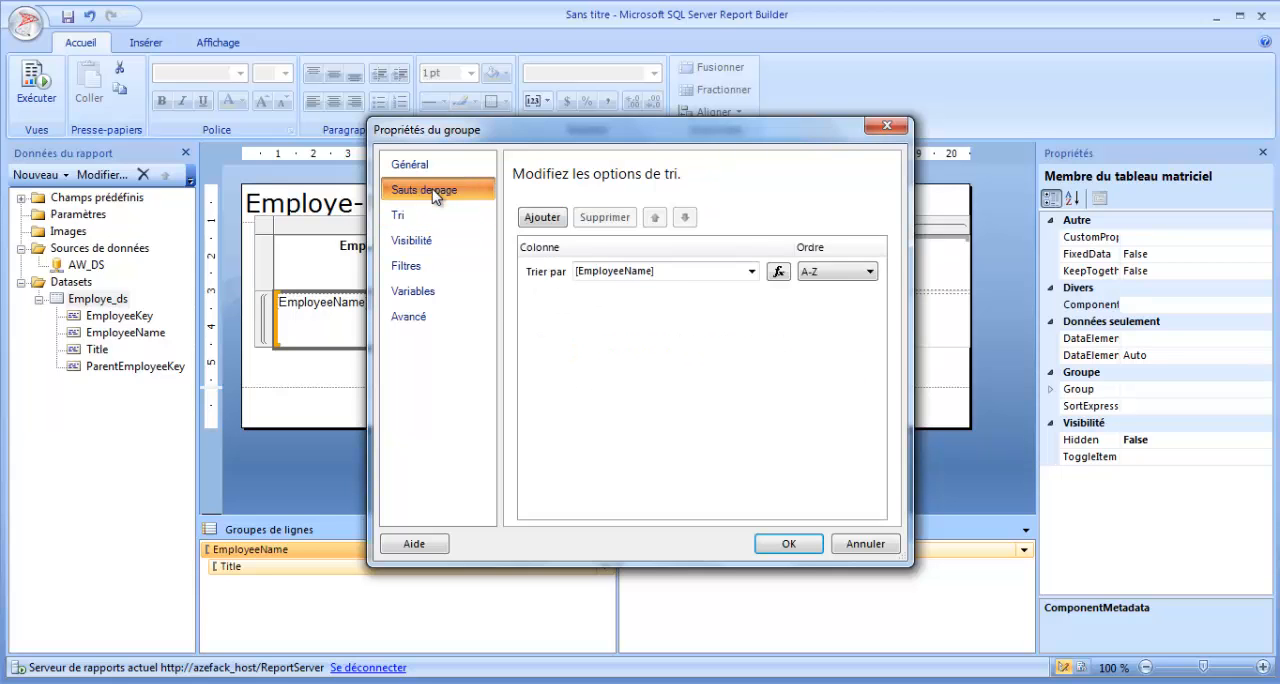
left_click(424, 189)
left_click(410, 164)
left_click(424, 320)
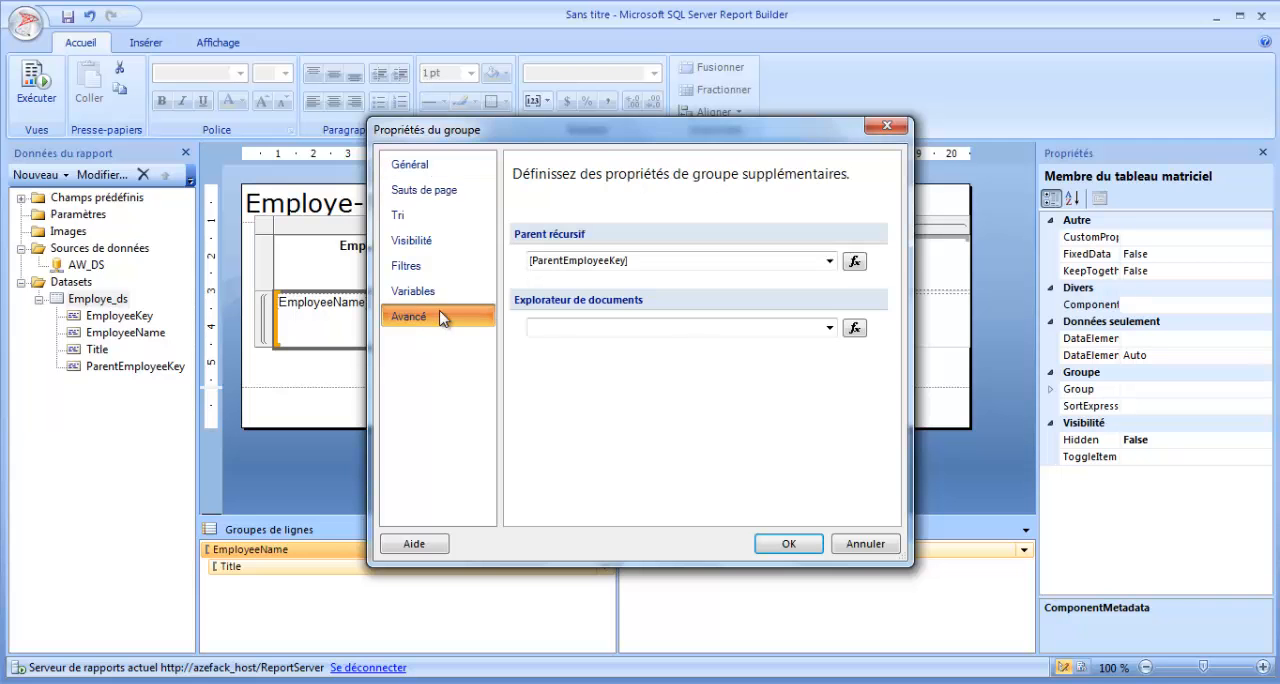
left_click(788, 543)
Preview the report, expand the hierarchy from the Chief Executive Officer through the European Sales Manager, examine the rows, and return to the design view.
left_click(37, 90)
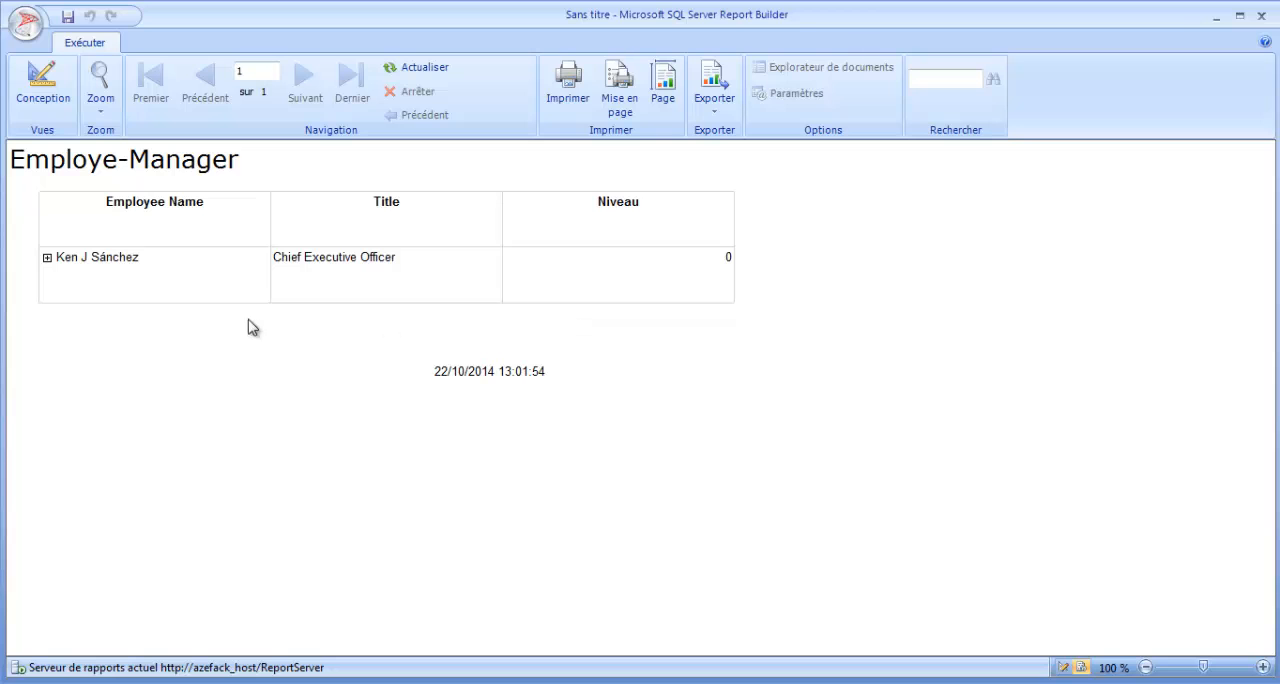
left_click(46, 258)
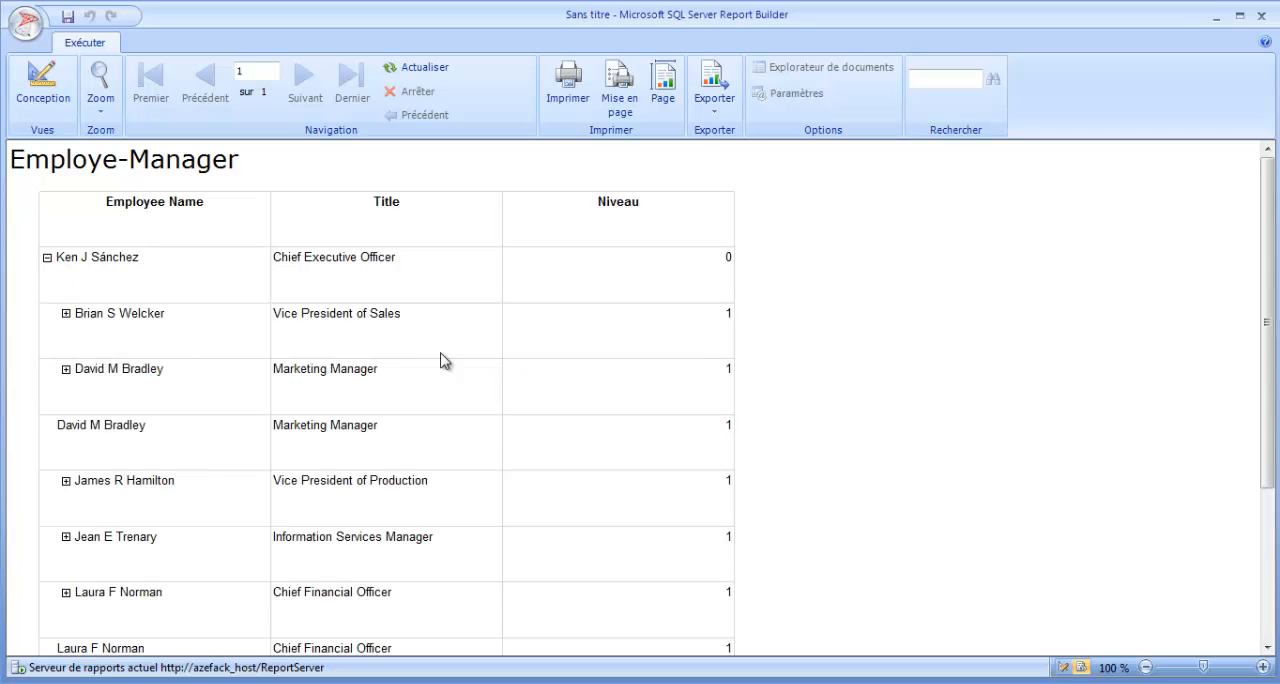
left_click(66, 315)
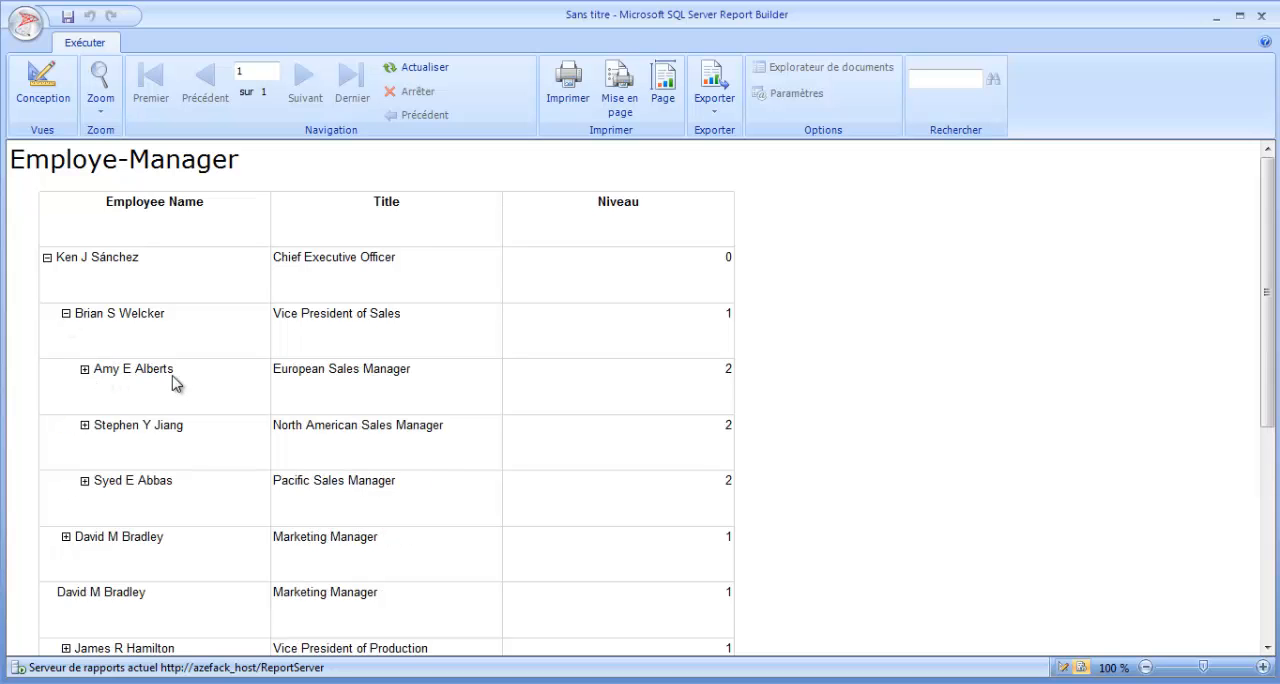
left_click(85, 369)
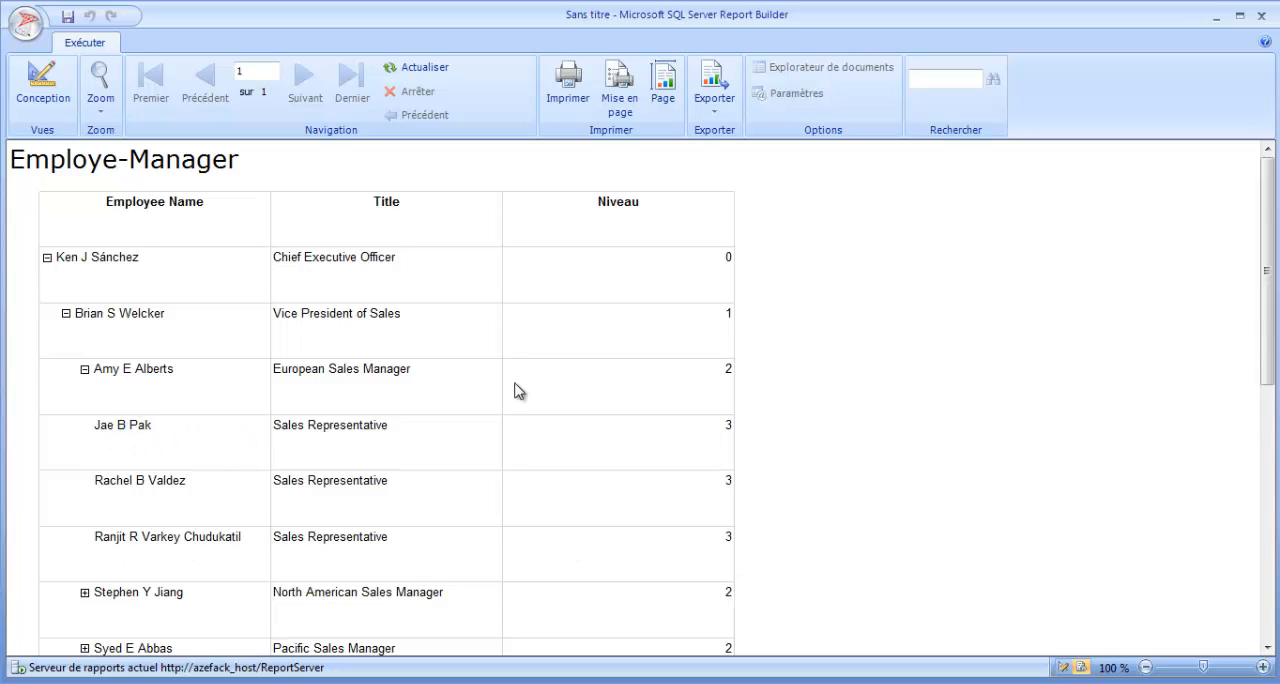
scroll(576, 465, "down", 10)
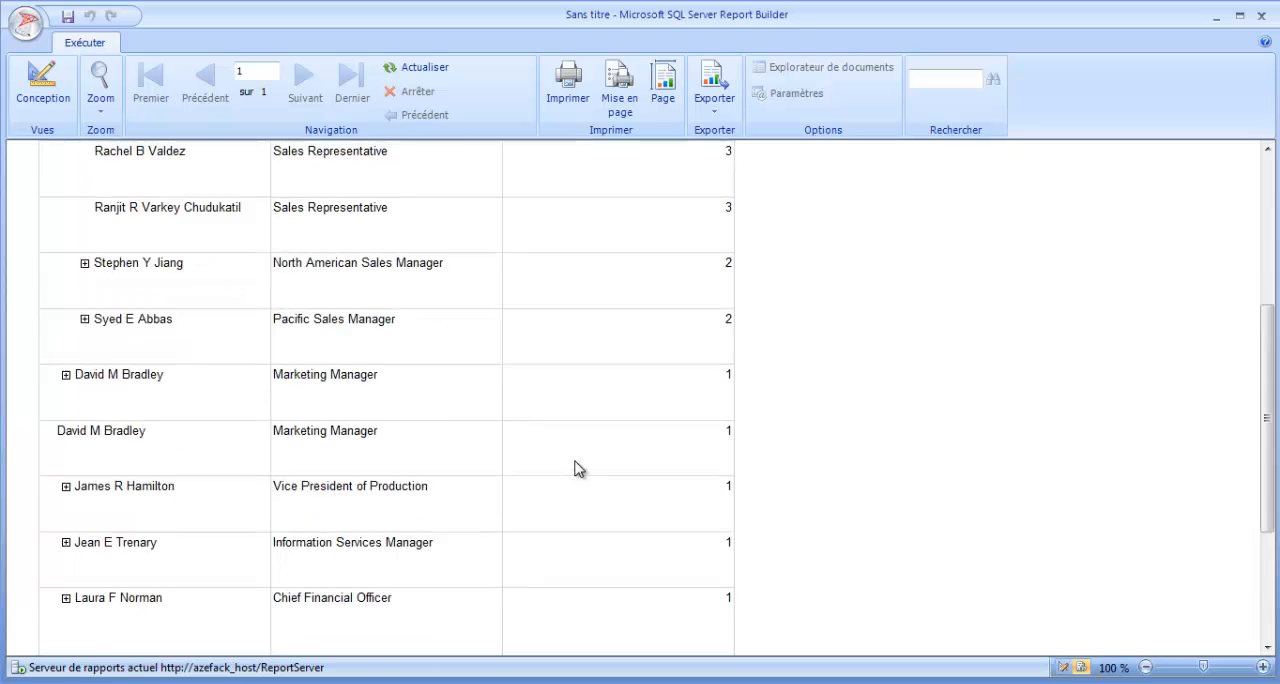
scroll(560, 450, "up", 2)
left_click(42, 85)
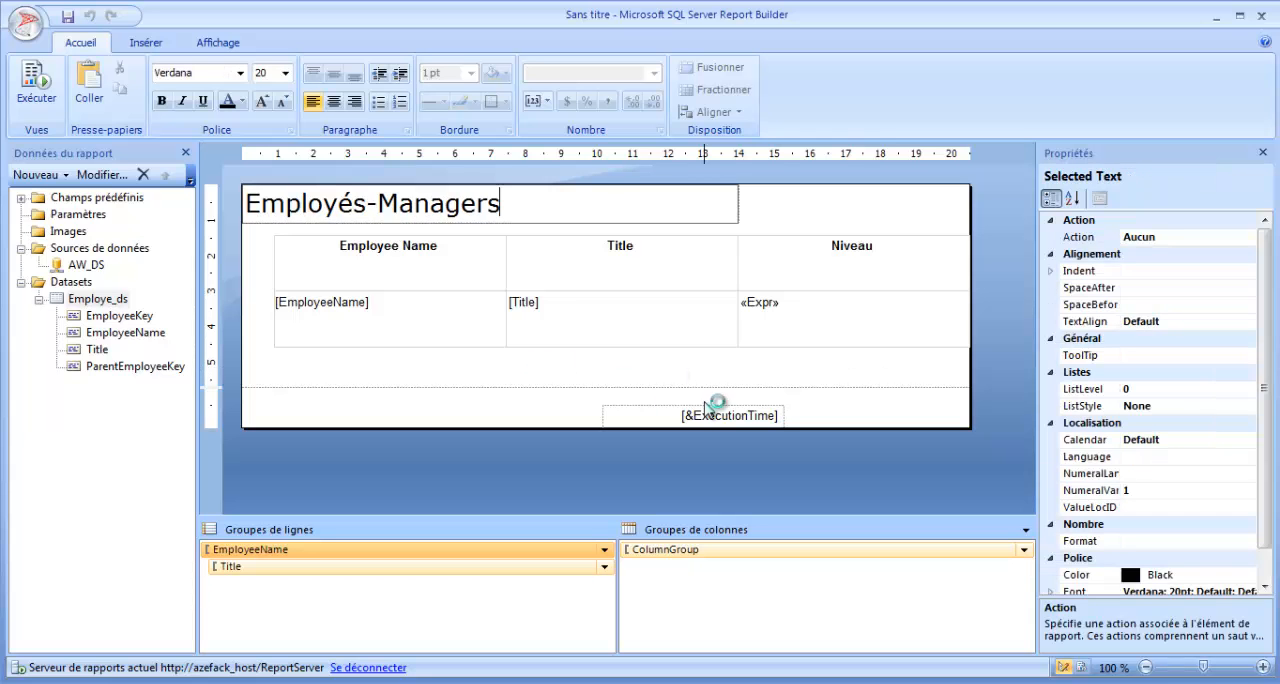
Move the execution time to the bottom-right corner of an enlarged footer and save the report on the report server as hierarchieParentEnfant.
left_click(695, 416)
key("ctrl+s")
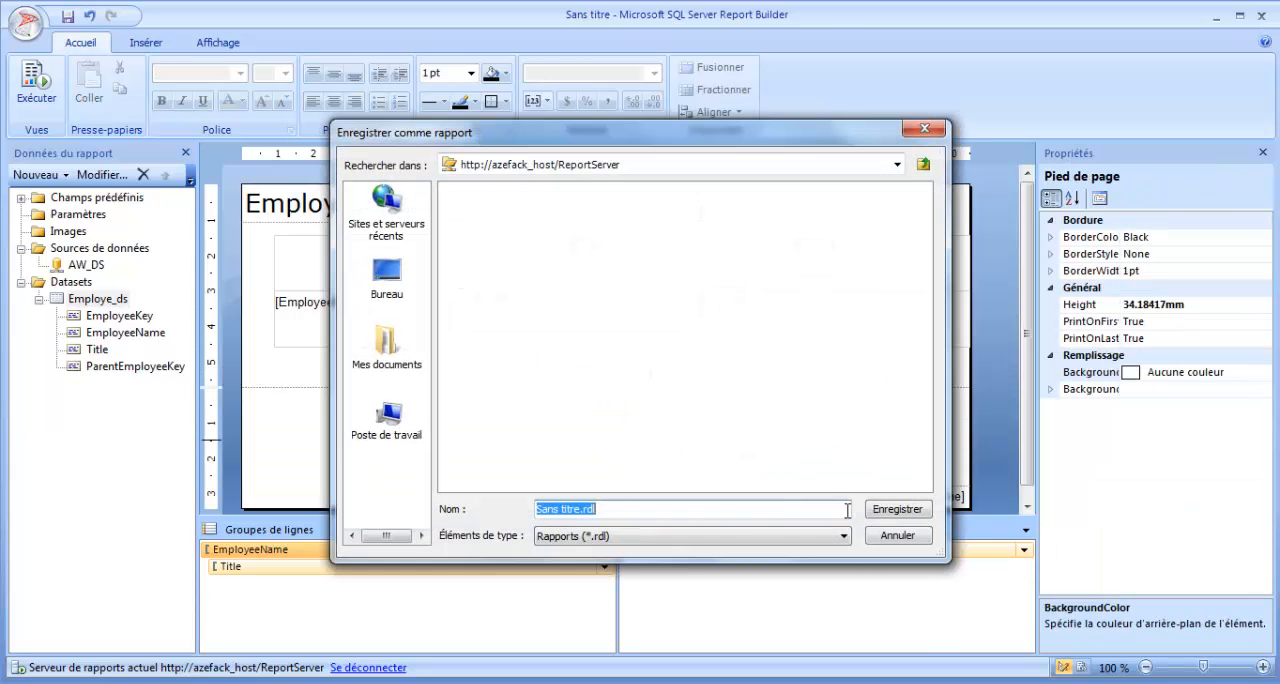
left_click(897, 536)
left_click(68, 16)
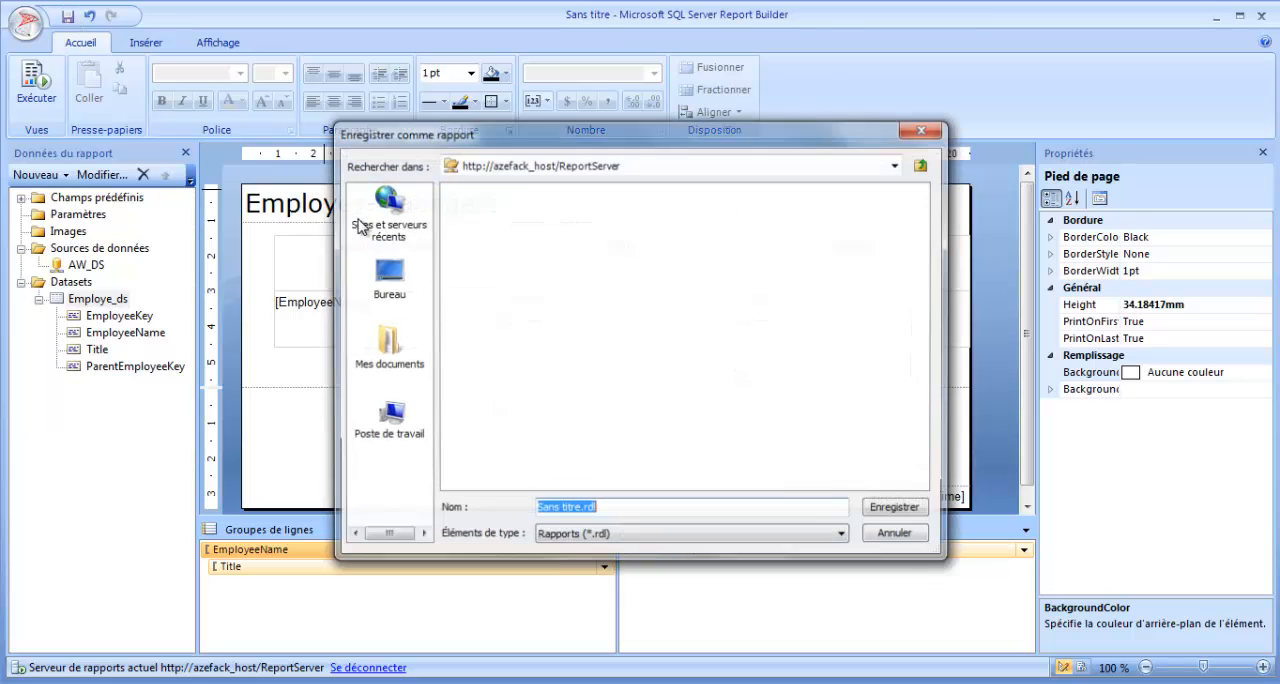
left_click_drag(587, 509, 486, 514)
type("hi")
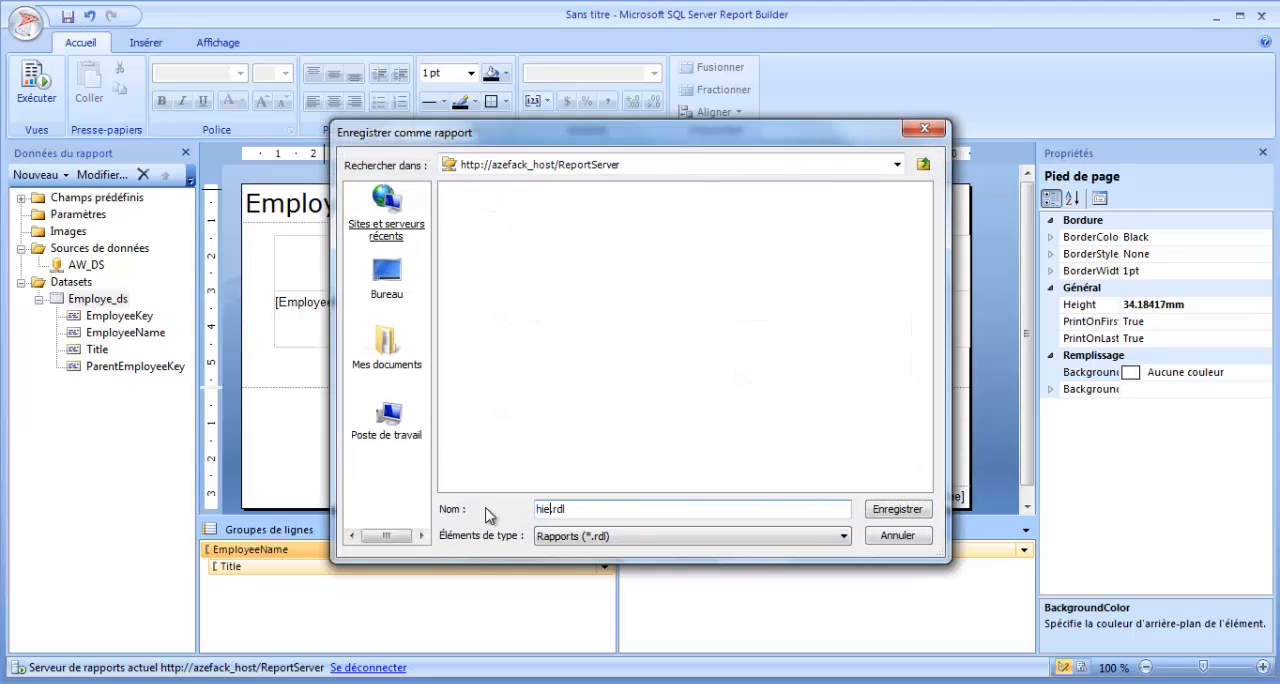
type("erarchieParentEnfant")
key("Return")
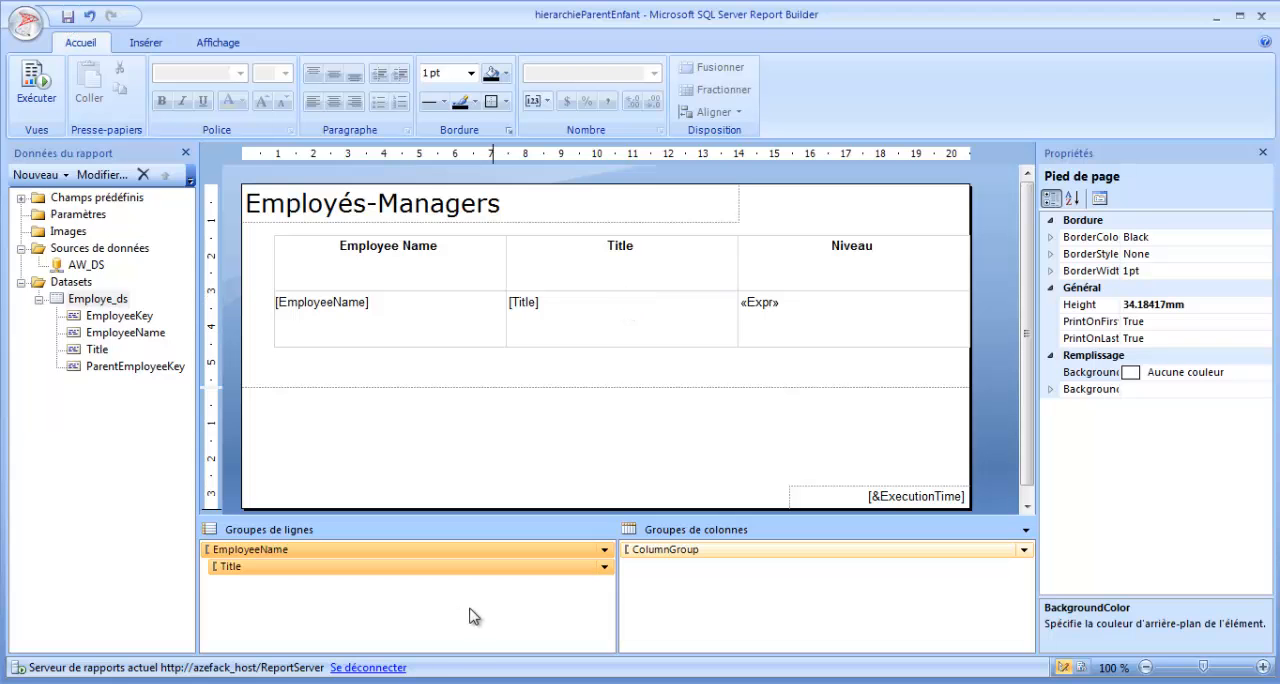
Switch to Internet Explorer and refresh the ReportServer listing and the Dossier racine folder to check for the saved report.
mouse_move(448, 683)
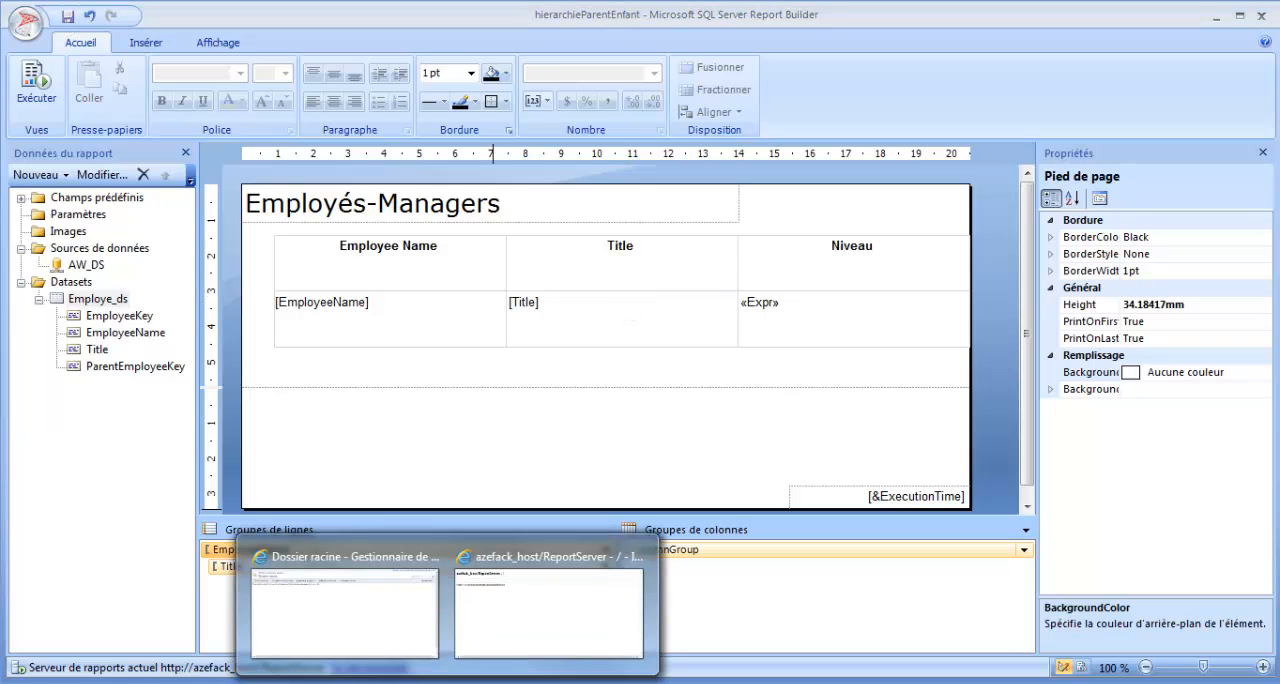
left_click(543, 614)
left_click(281, 37)
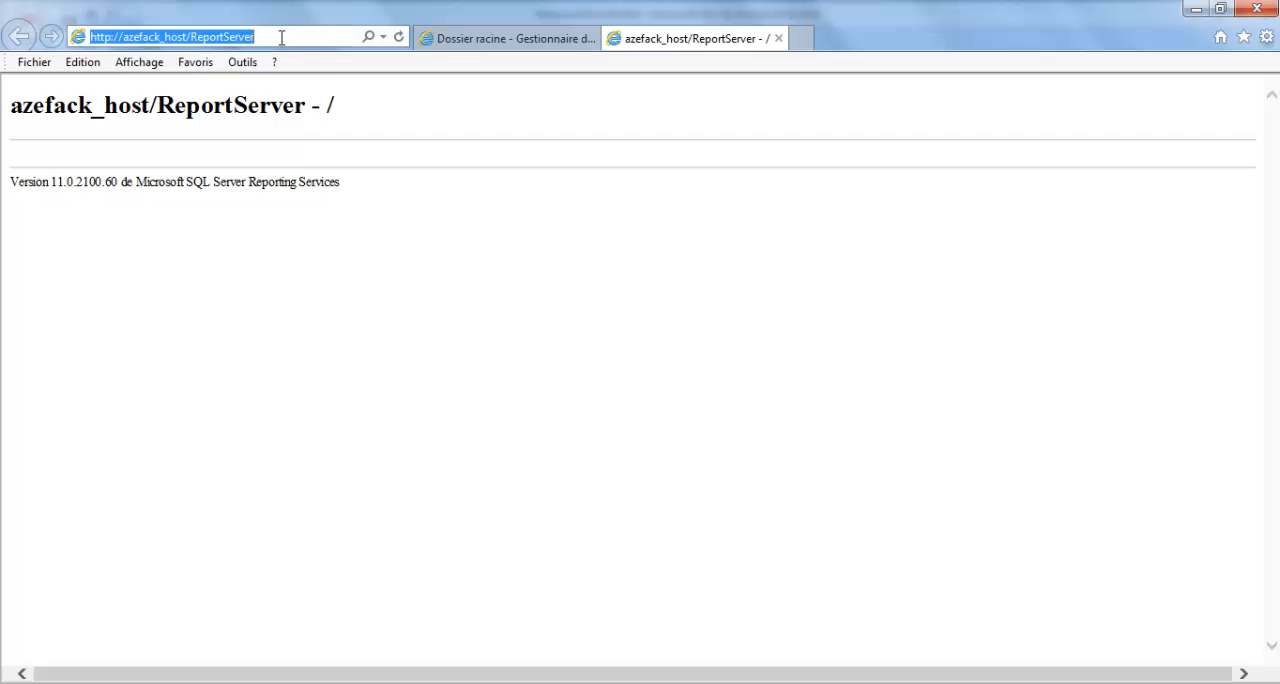
key("Return")
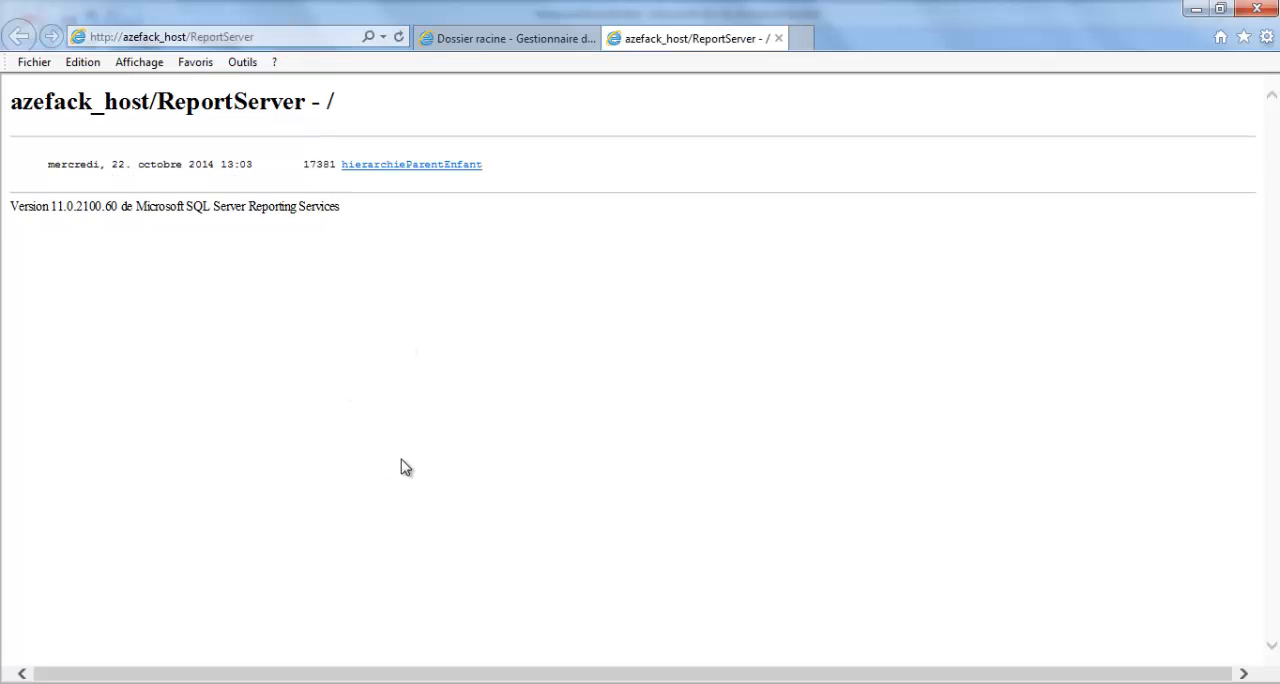
left_click(448, 683)
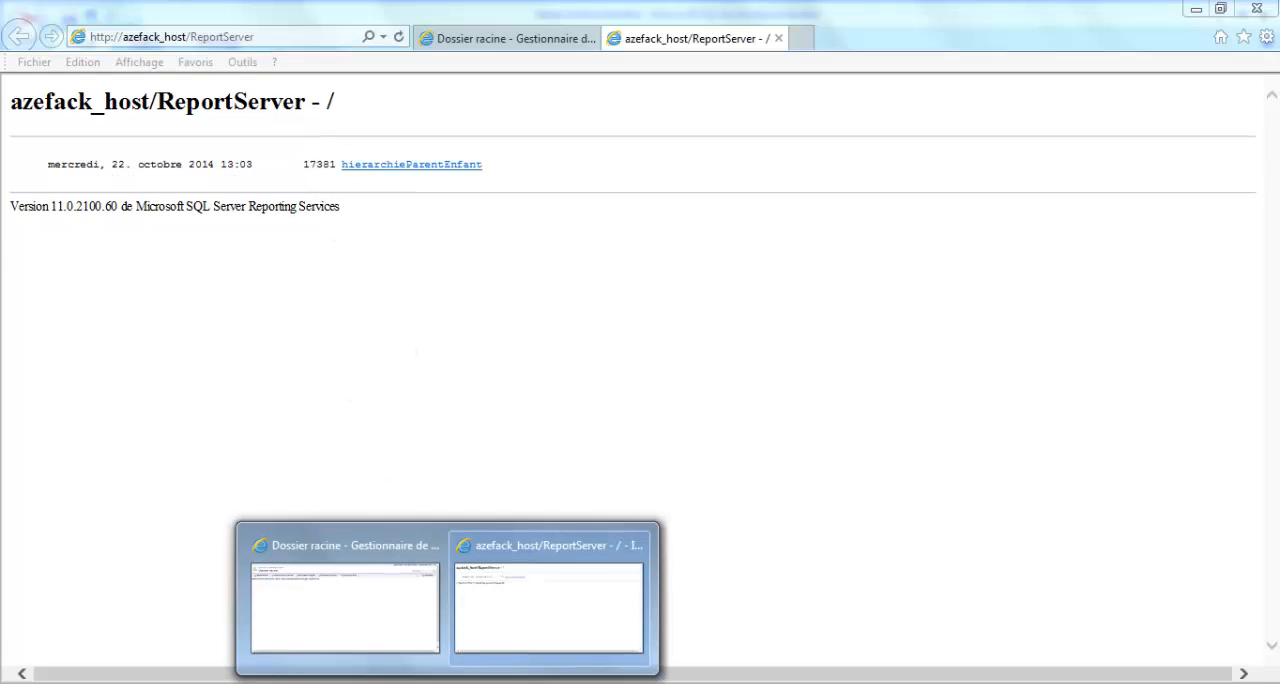
left_click(533, 47)
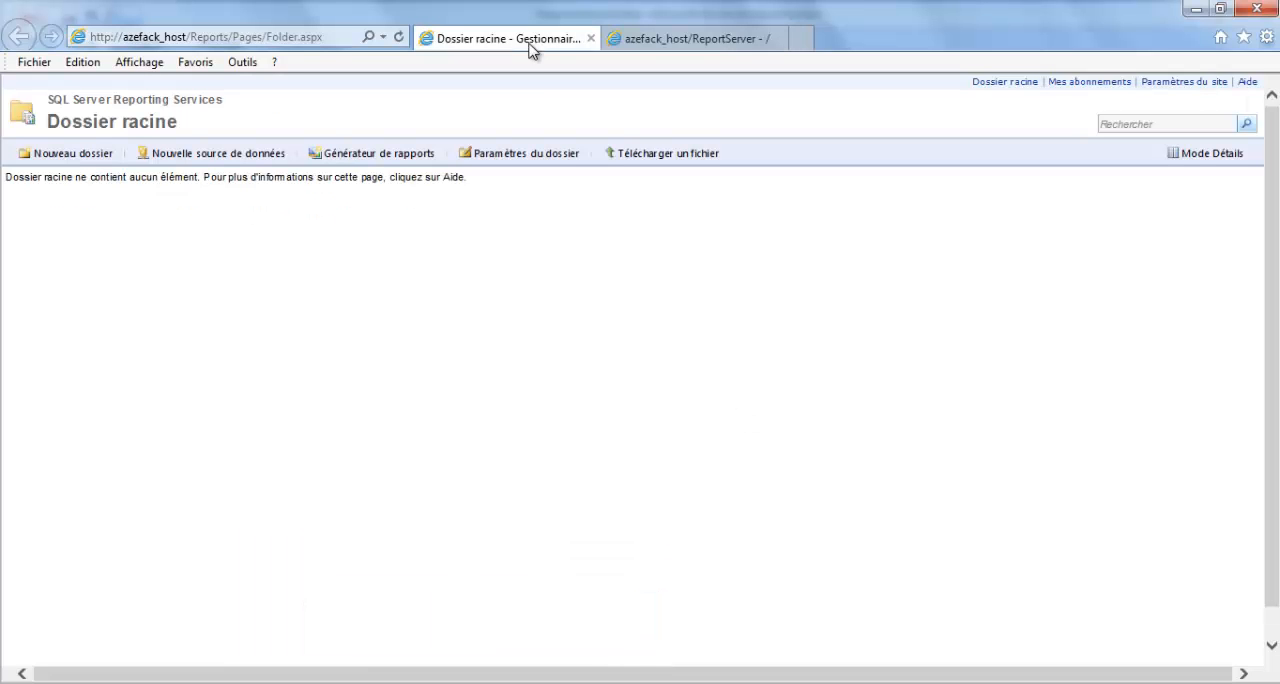
left_click(399, 38)
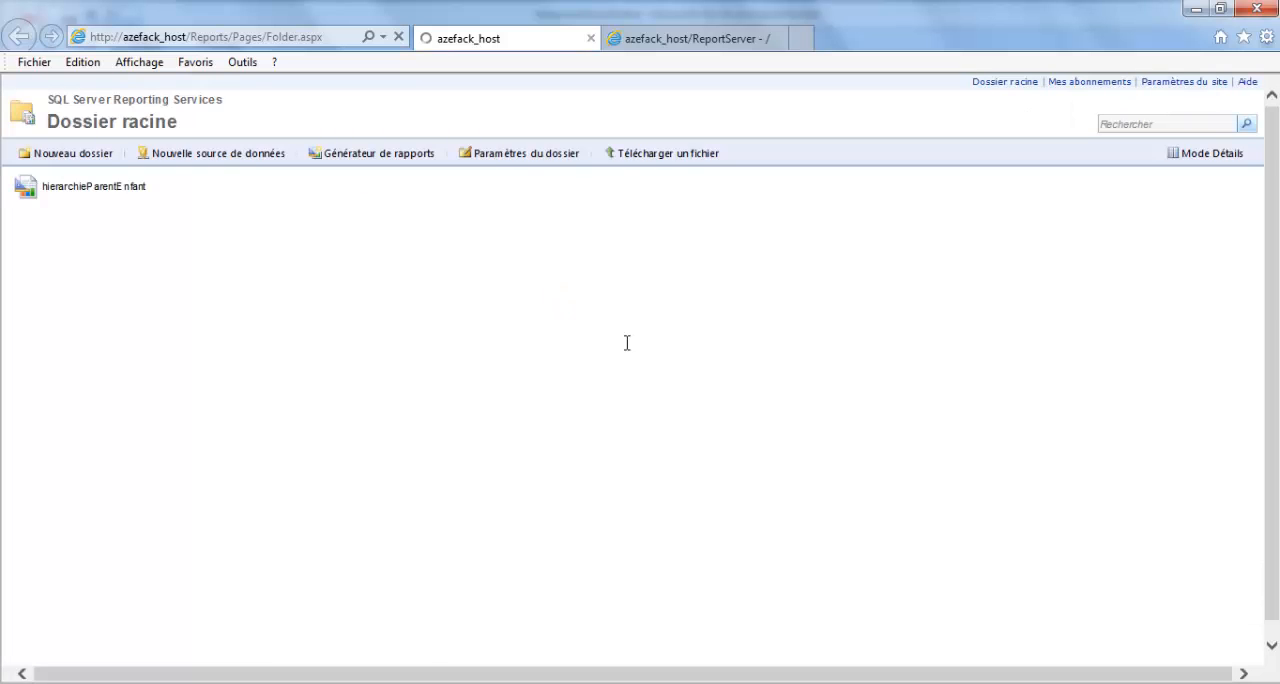
Open the hierarchieParentEnfant report in the browser and expand the Chief Executive Officer and Vice President of Sales branches.
left_click(106, 188)
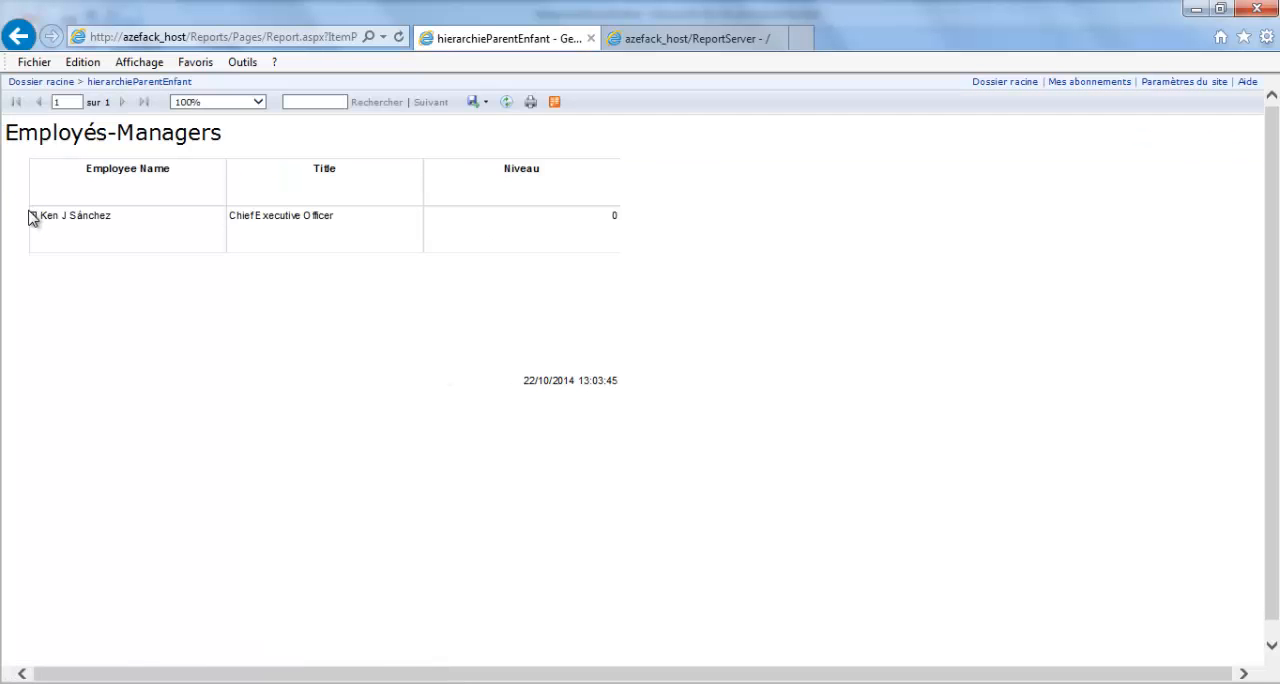
left_click(33, 217)
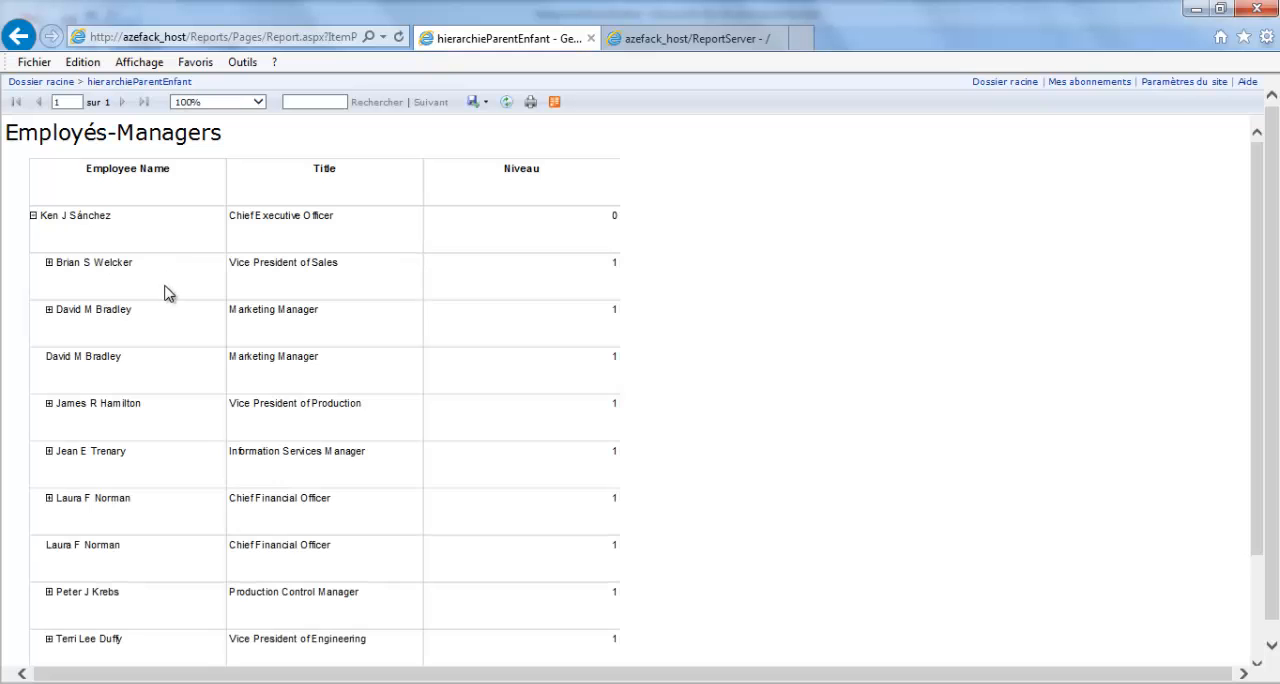
left_click(49, 263)
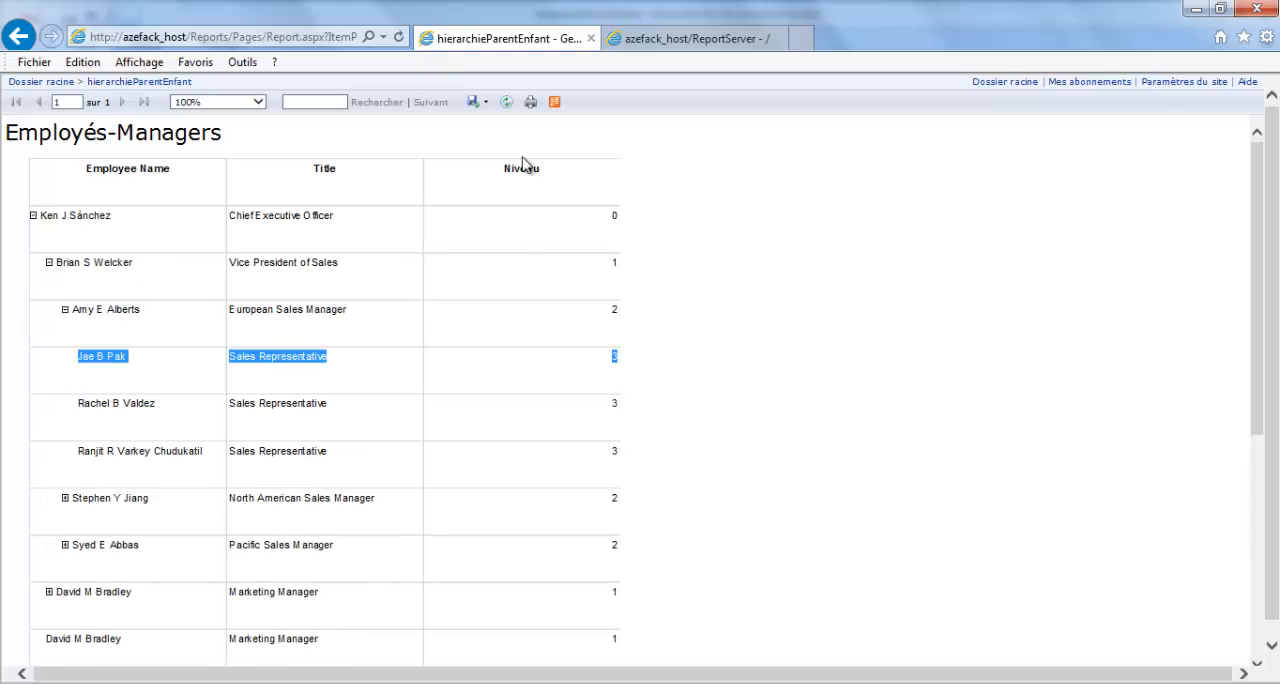
Examine the export formats offered for the report and collapse the European Sales Manager's branch.
left_click(485, 103)
left_click(517, 332)
left_click(536, 105)
left_click(485, 103)
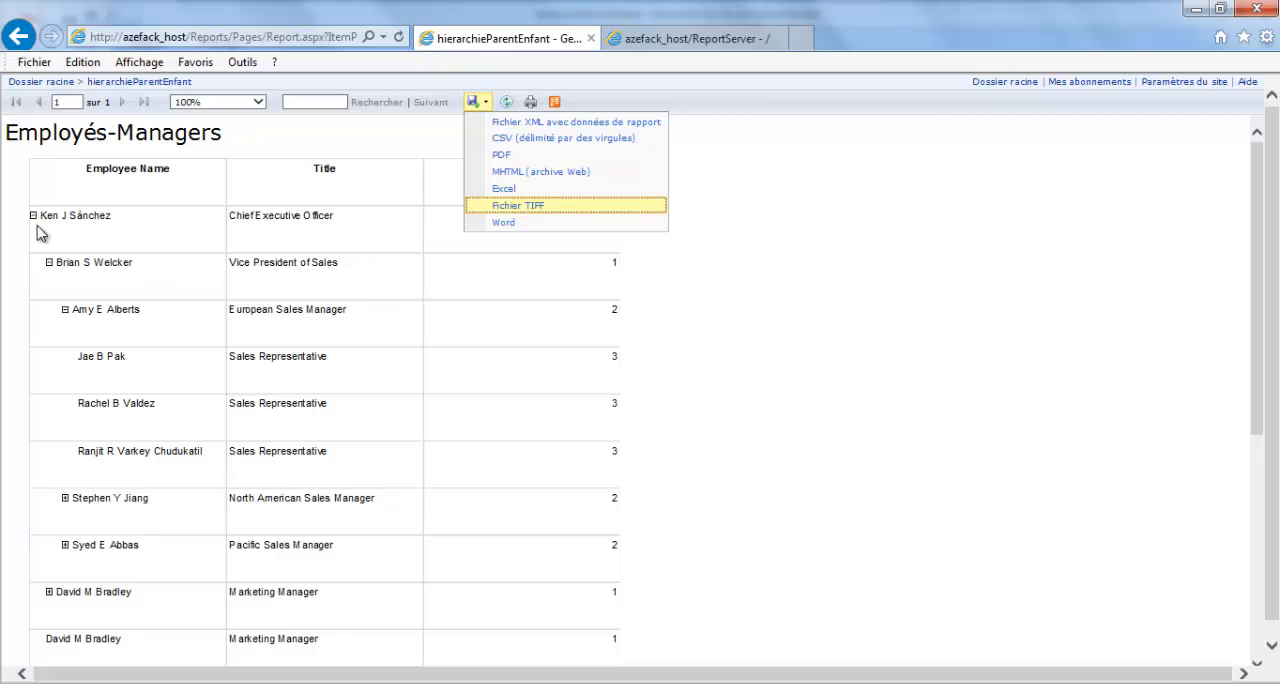
left_click(65, 310)
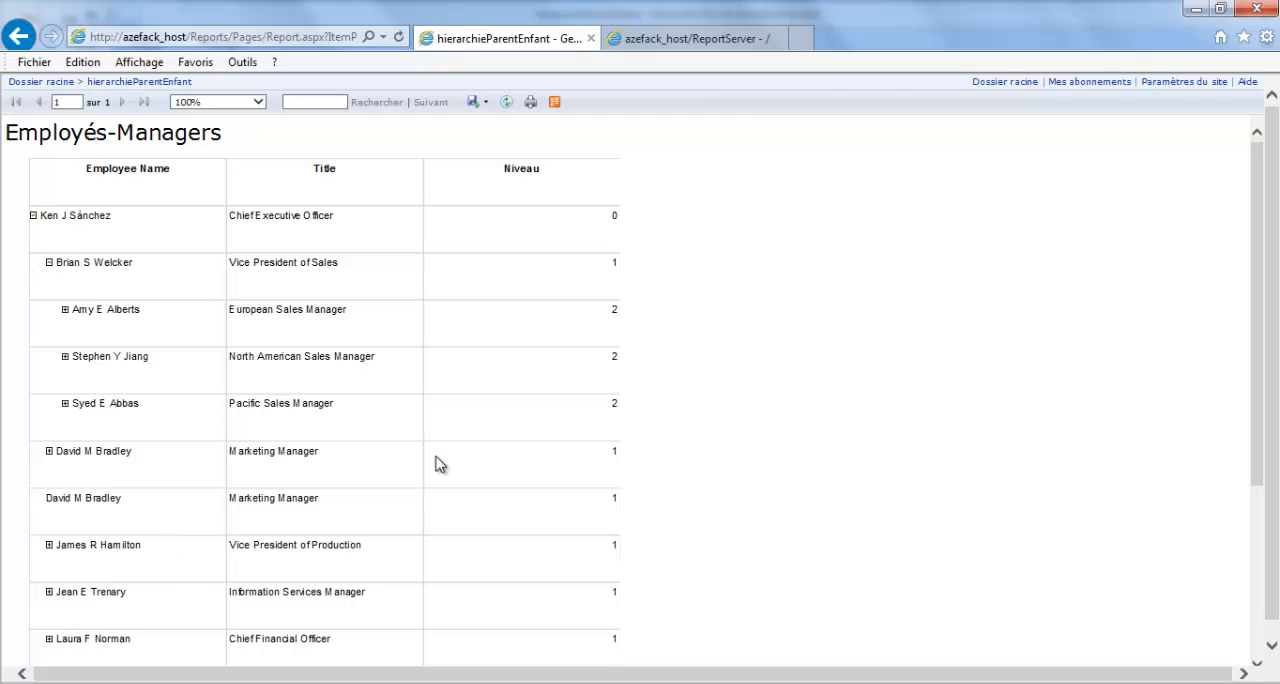
left_click(484, 103)
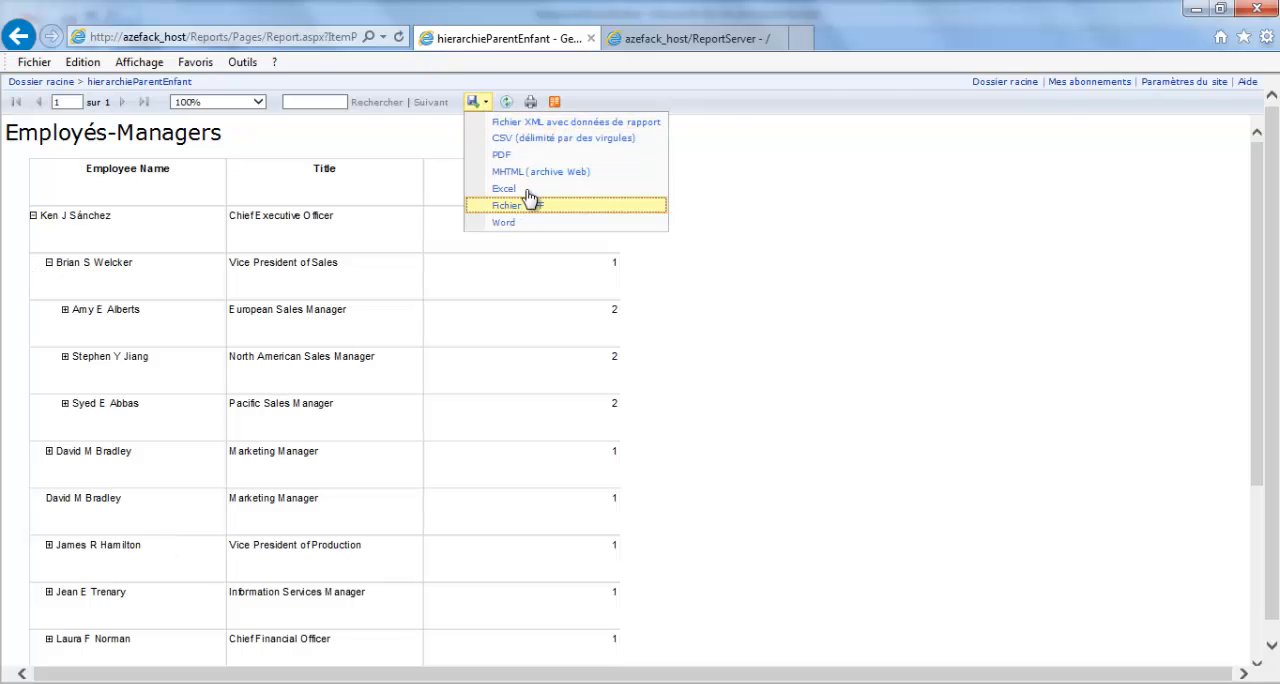